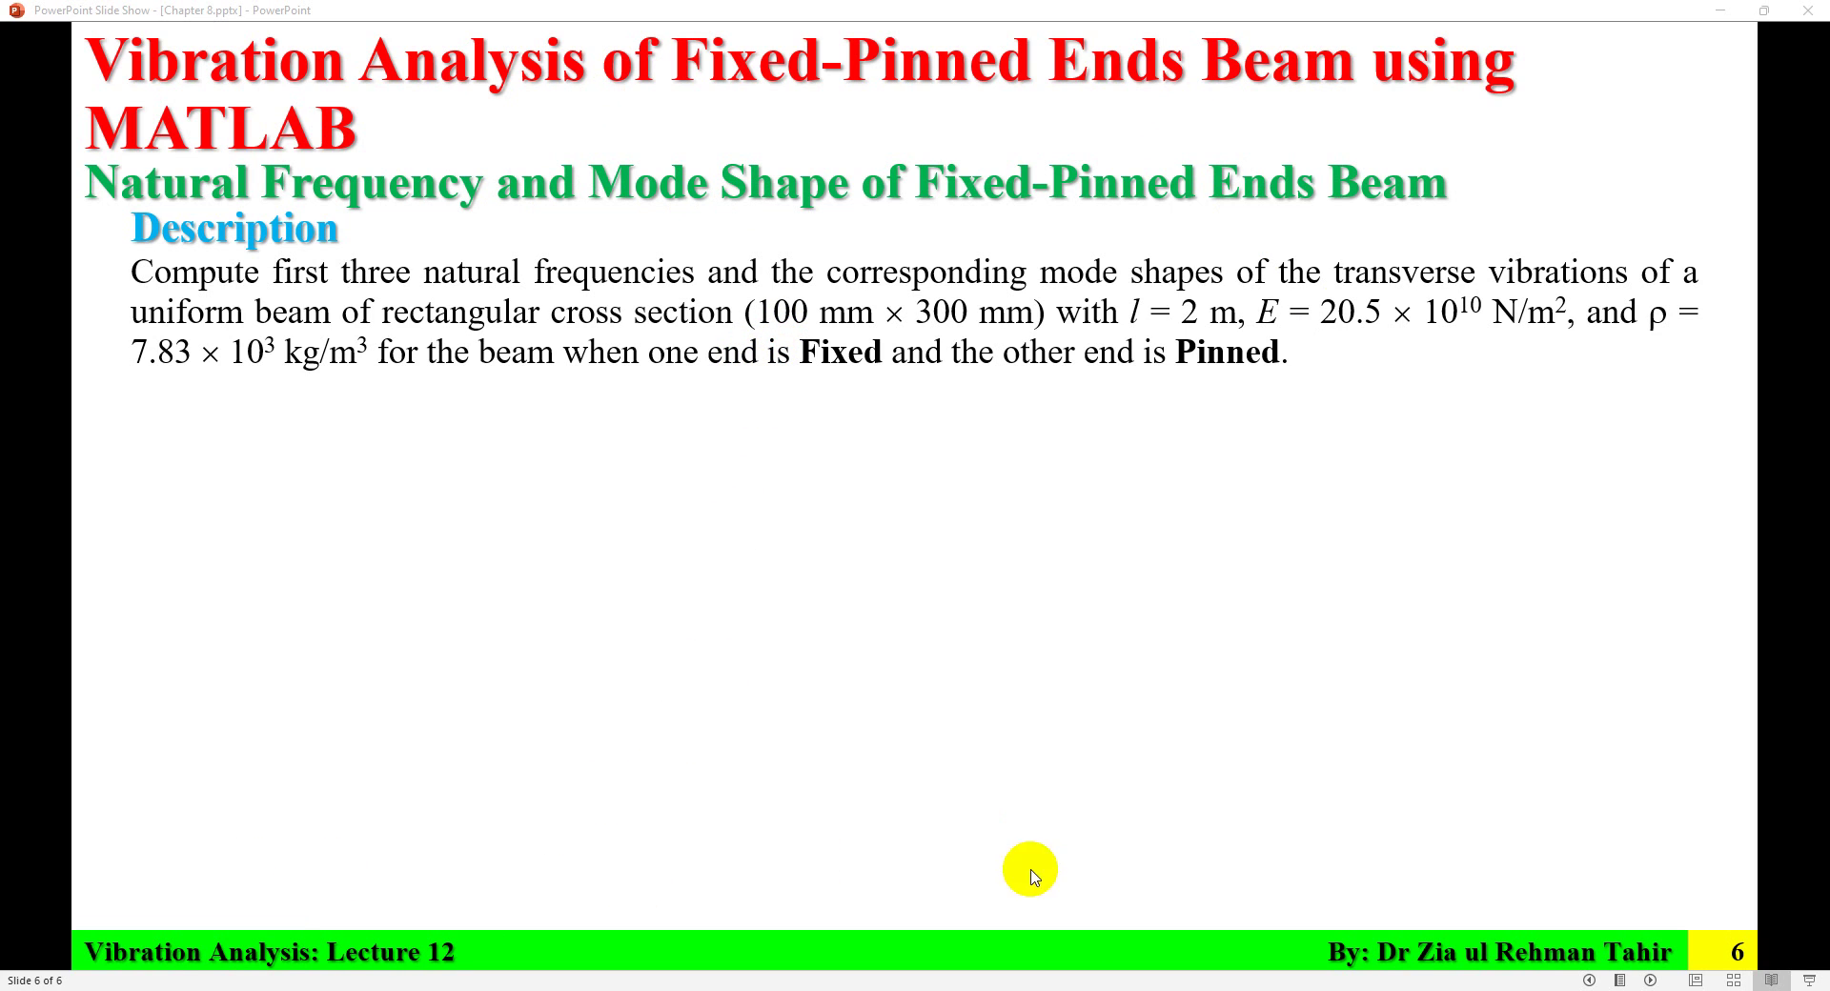
# - Switch from the lecture slide show to the browser's Vibration Analysis YouTube playlist
pyautogui.hotkey('alt', 'Tab')
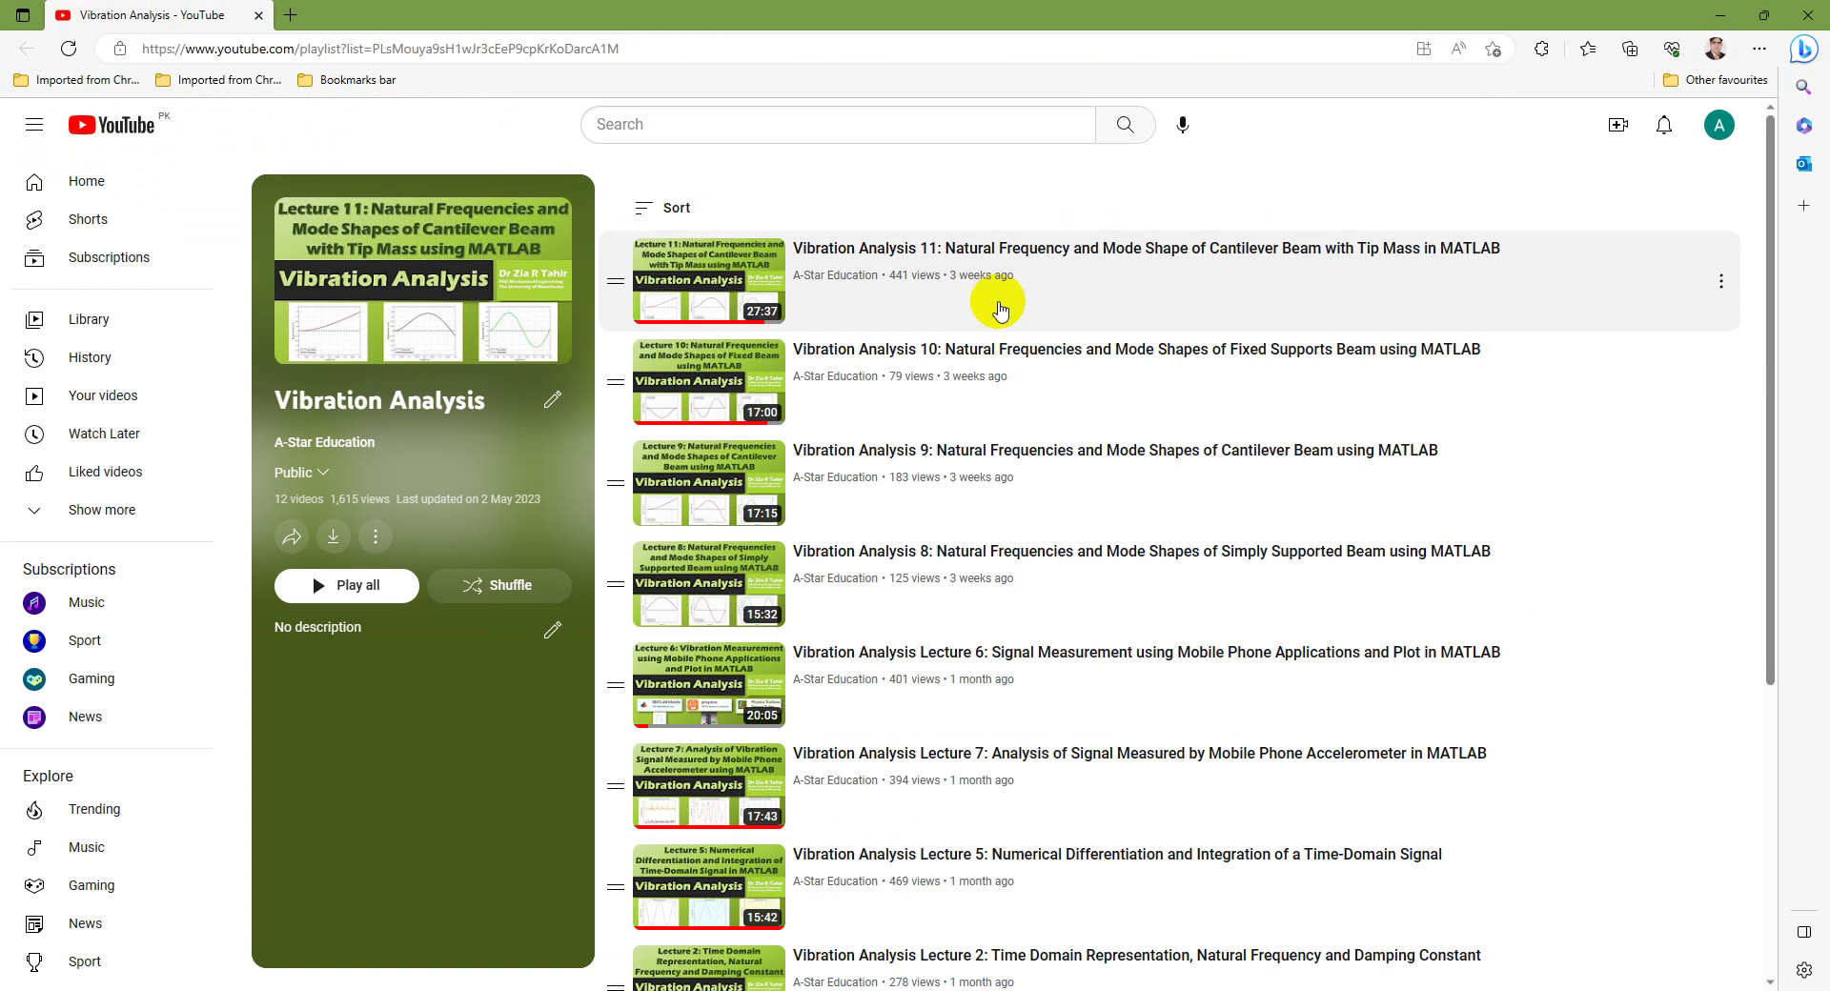
# - Scroll through the playlist, then minimize the browser to return to the fixed-pinned beam slide
pyautogui.scroll(-4, 1039, 486)
pyautogui.scroll(4, 1039, 488)
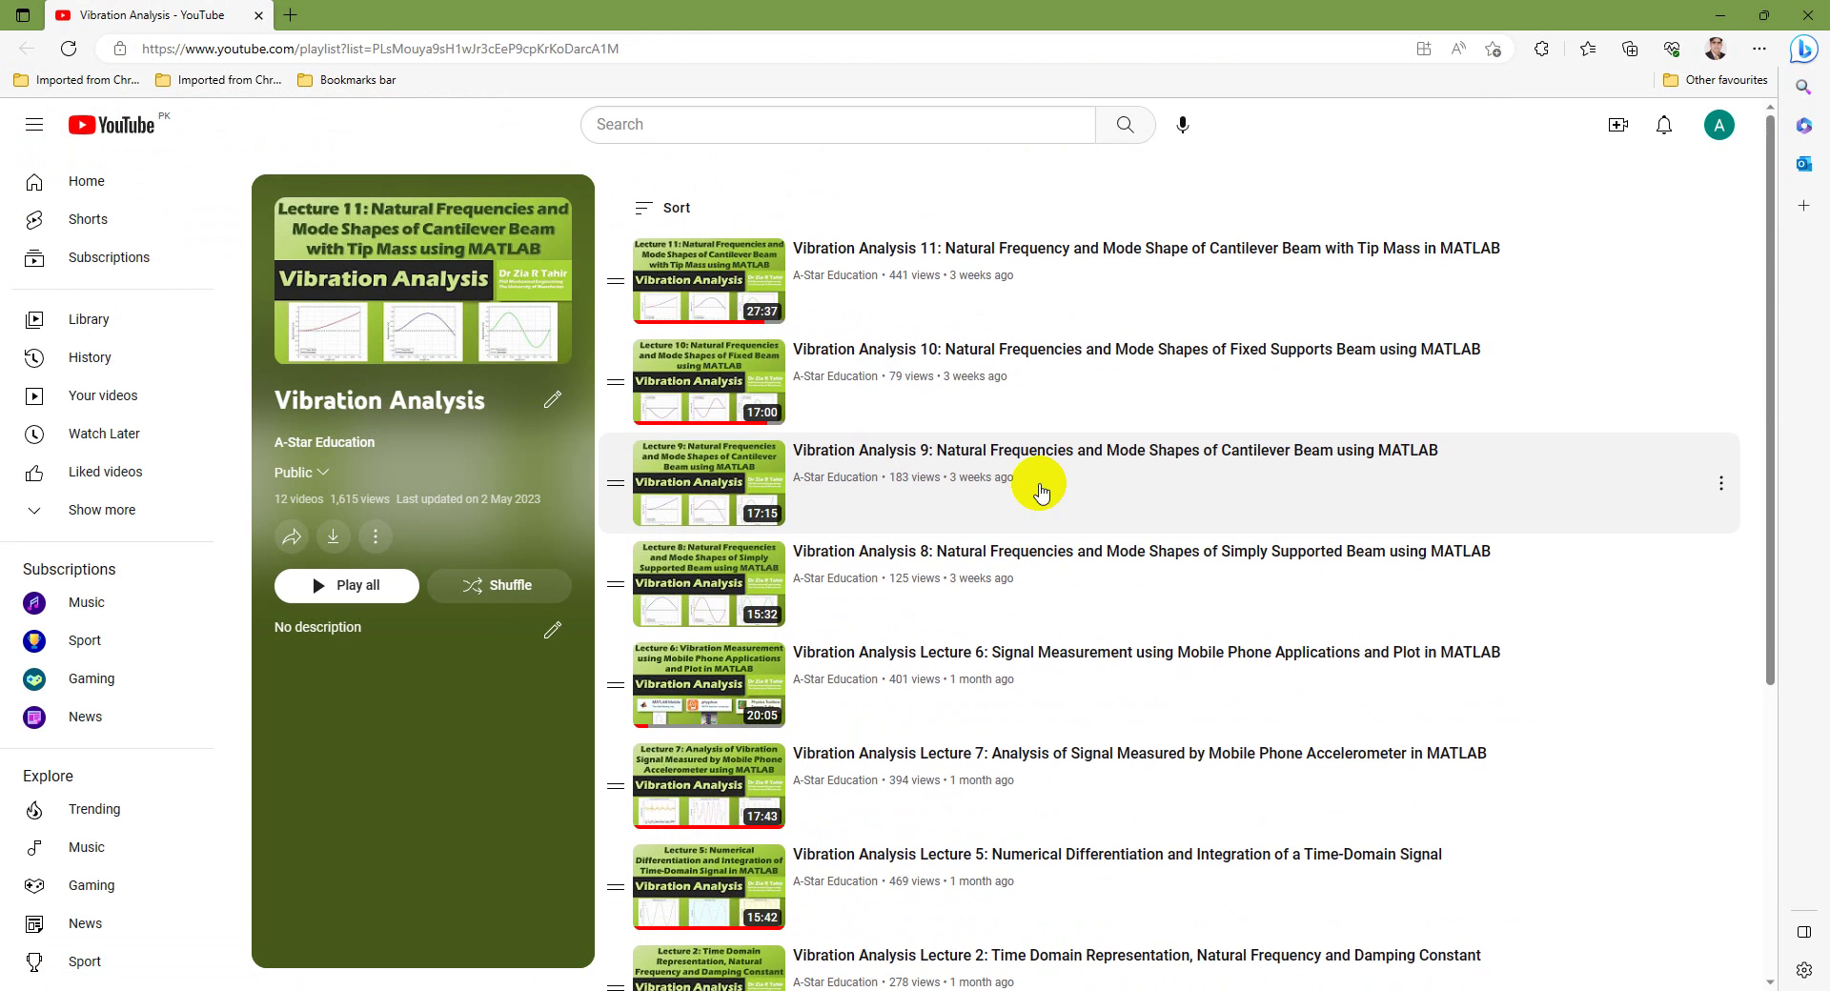
pyautogui.click(1708, 17)
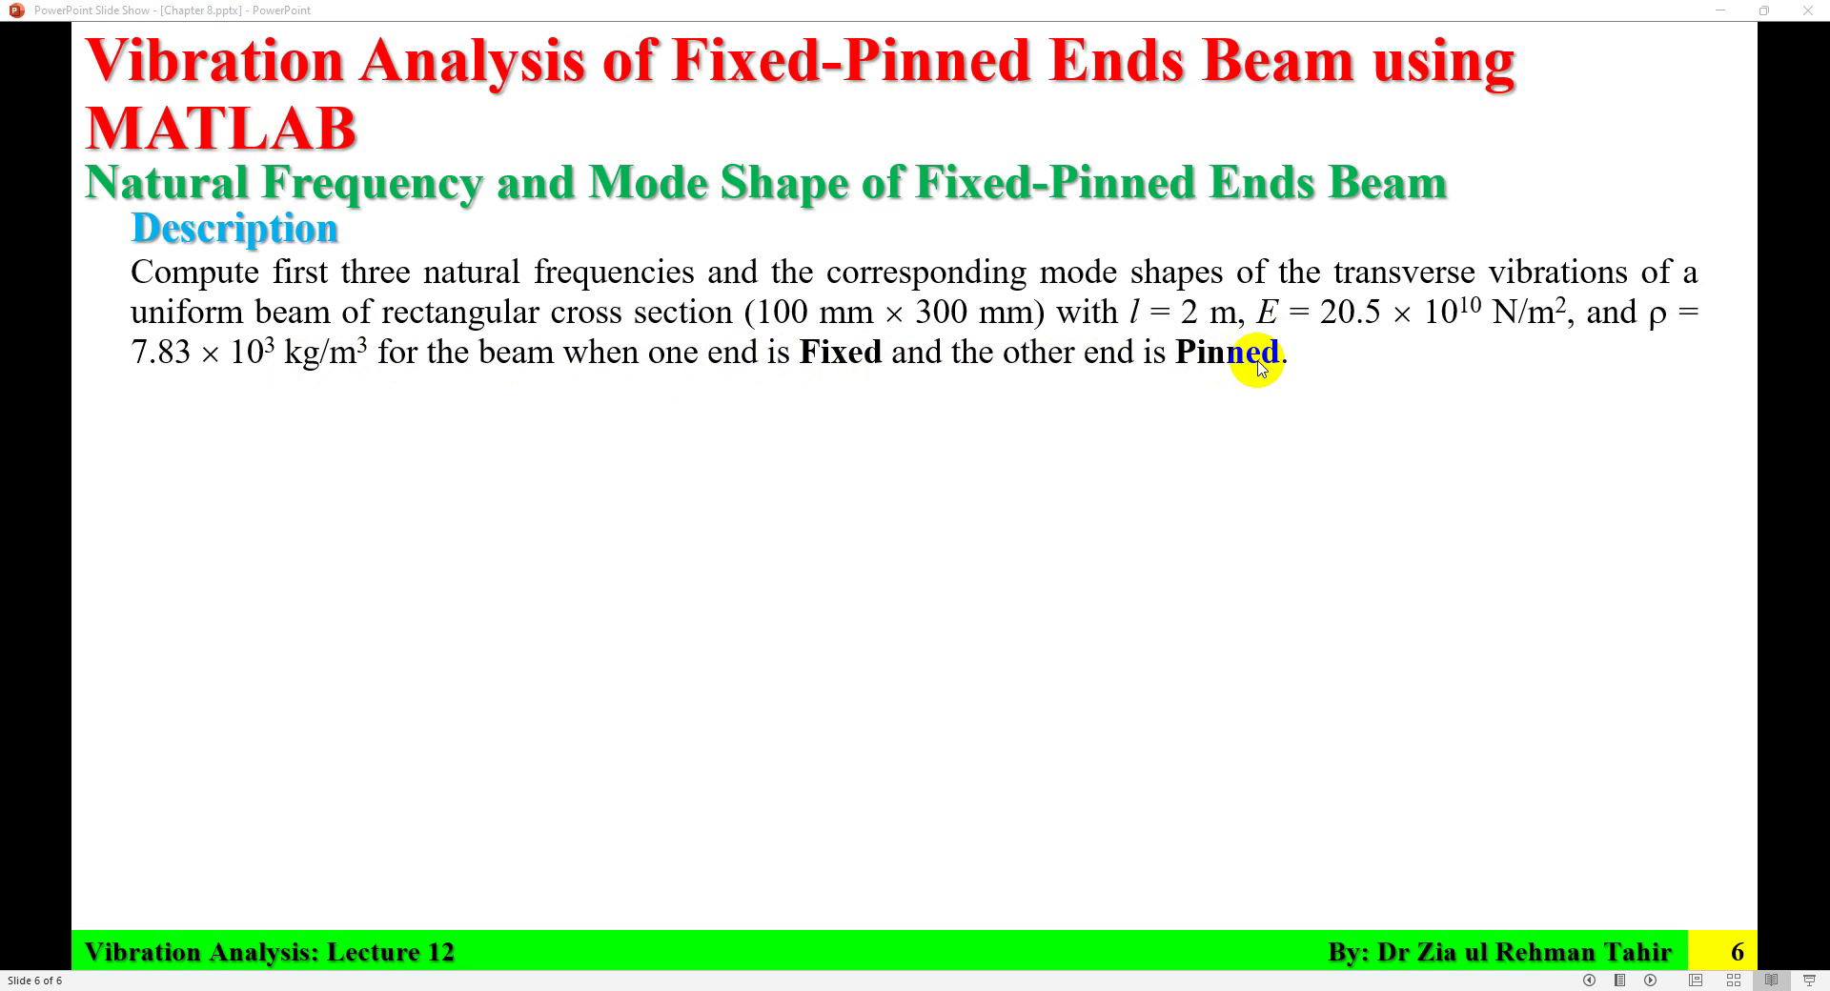
# - Reveal the slide's Objective, frequency and mode shape equations, then bring up the Mechanical Vibrations PDF
pyautogui.click(388, 552)
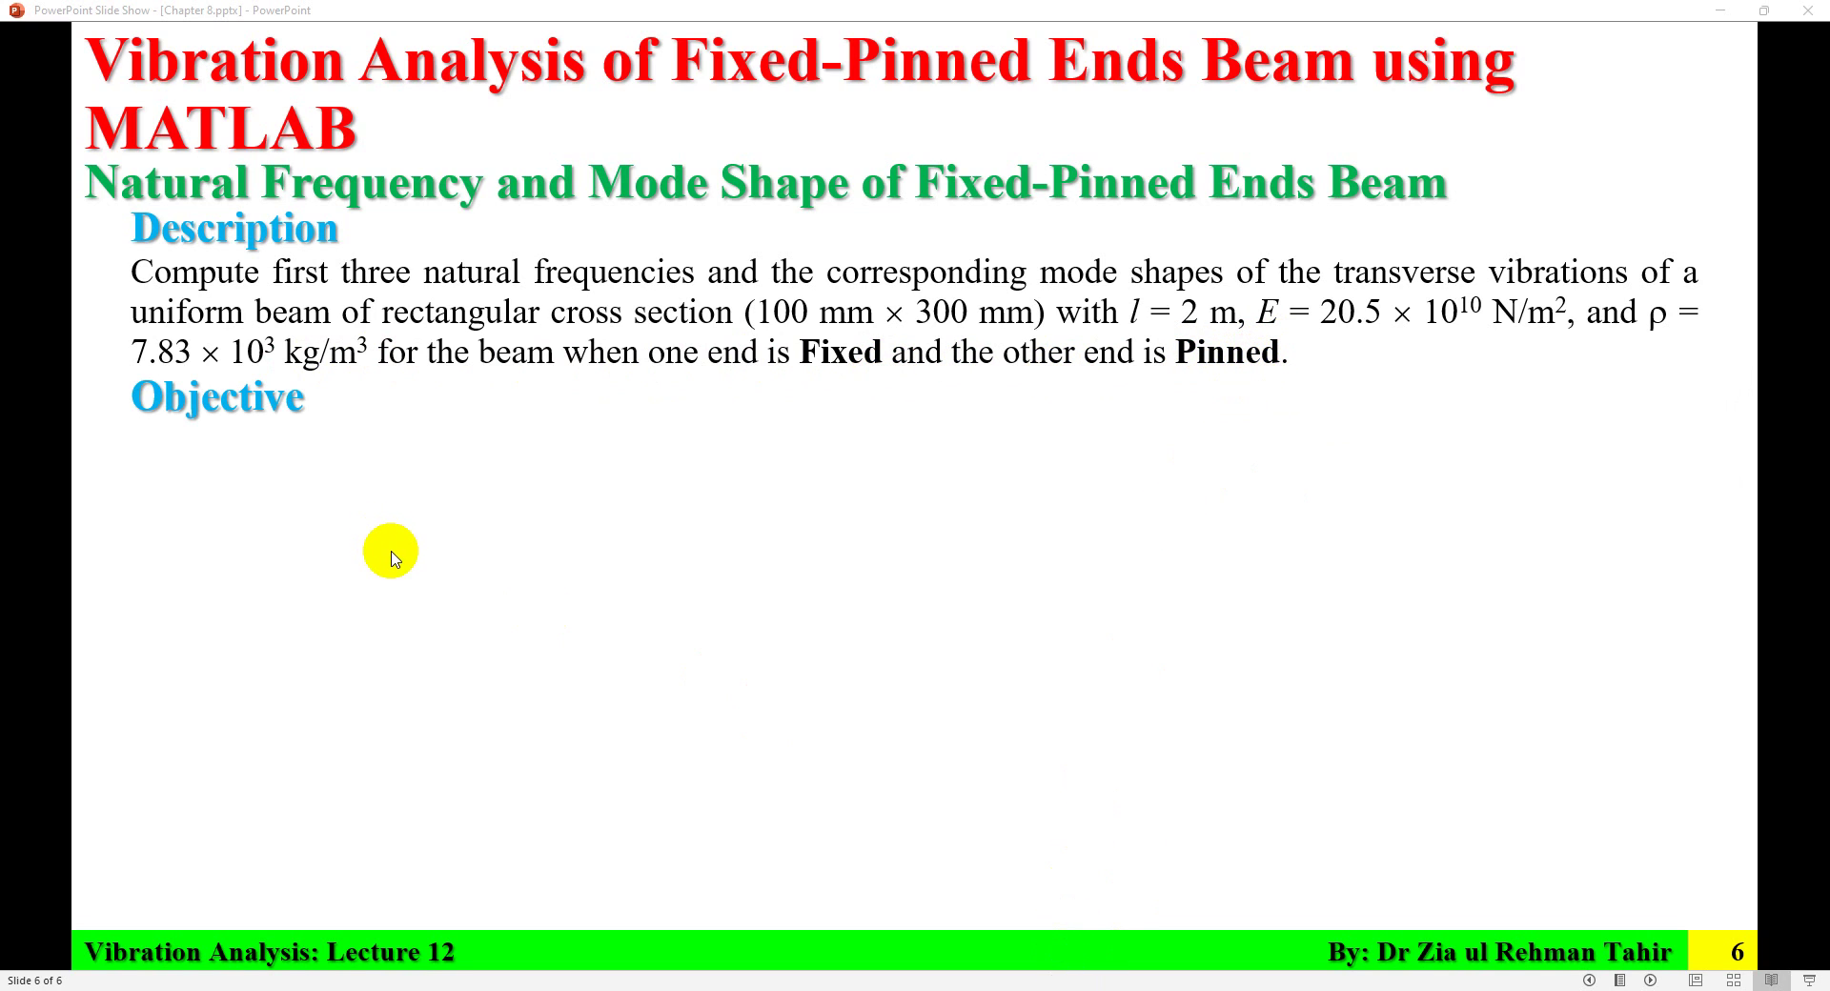
pyautogui.click(381, 549)
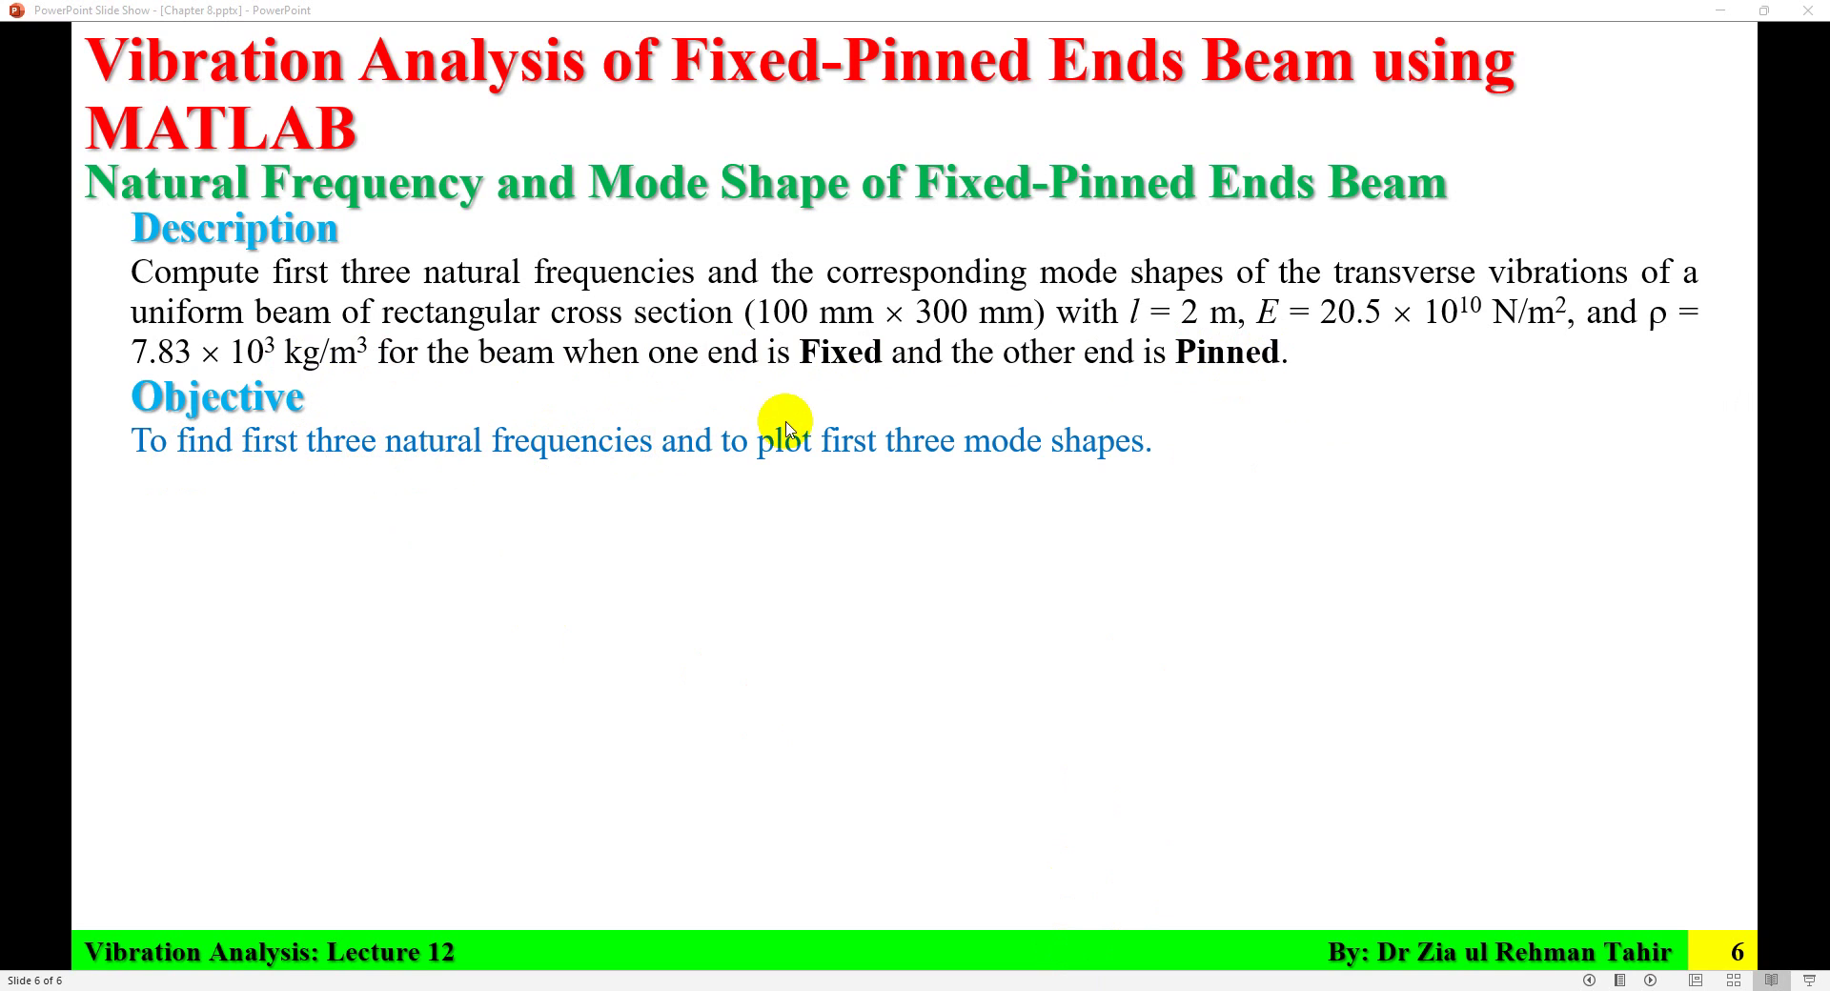
pyautogui.click(1070, 488)
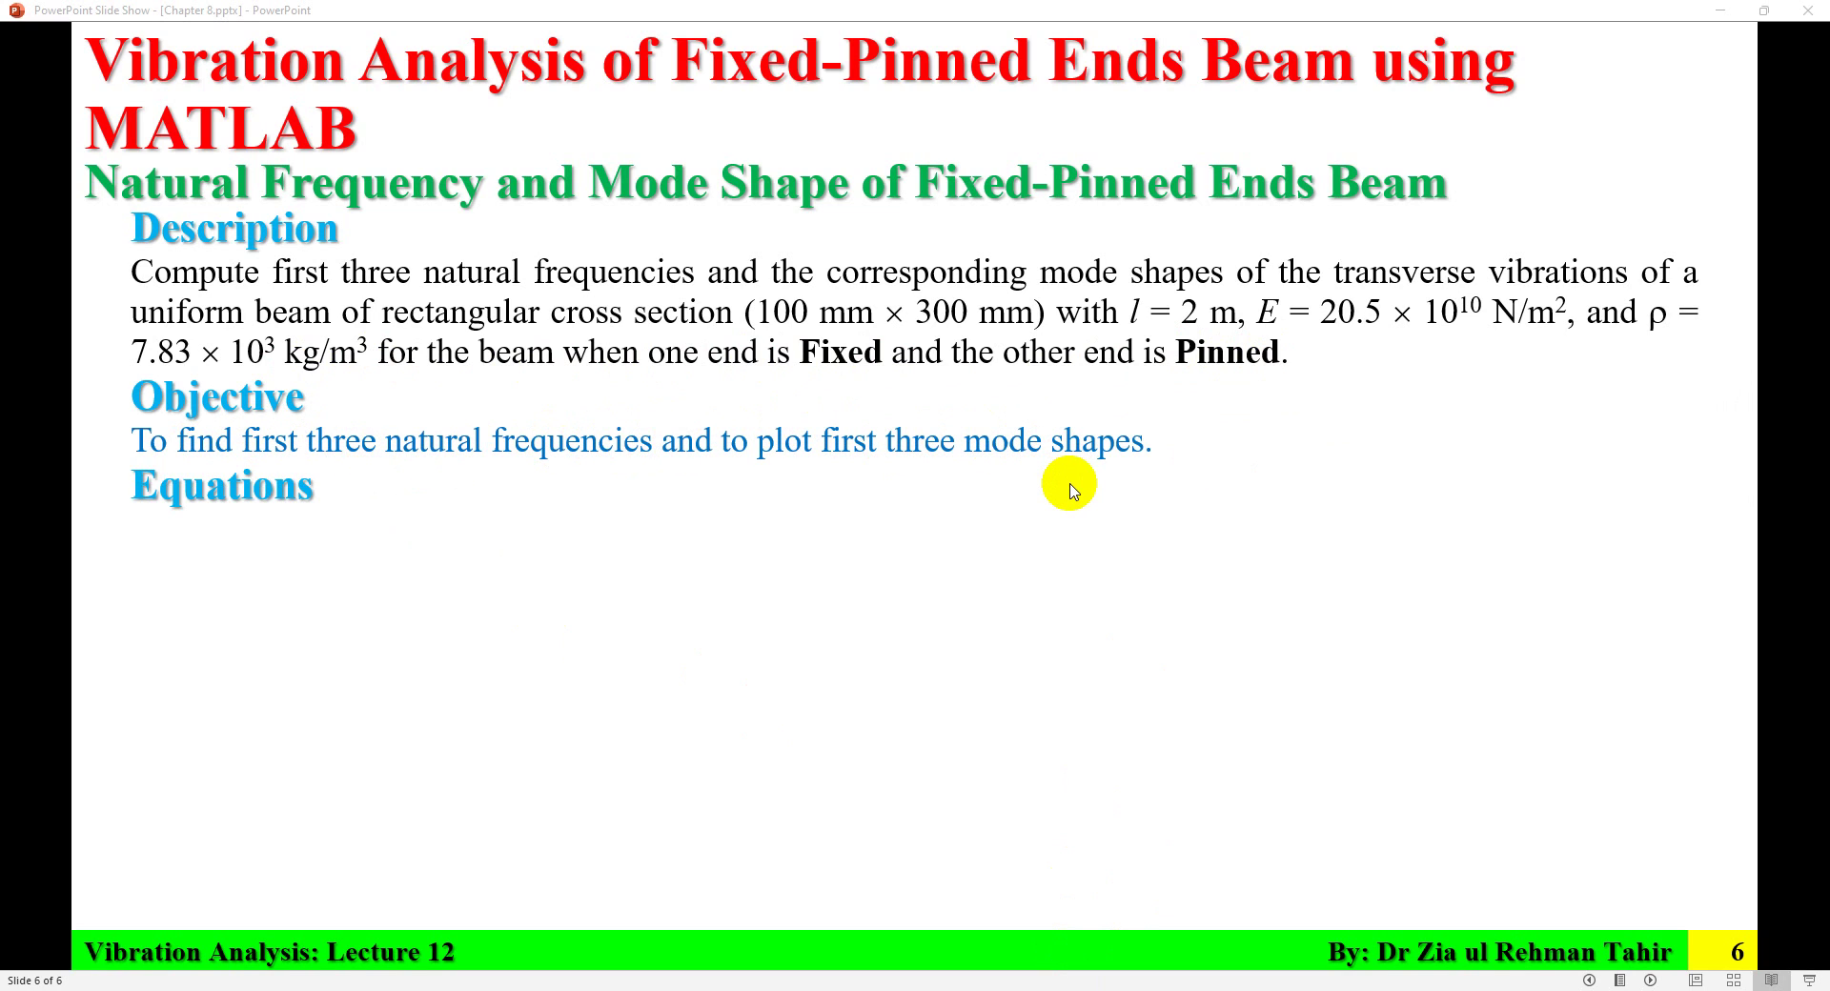
pyautogui.click(326, 512)
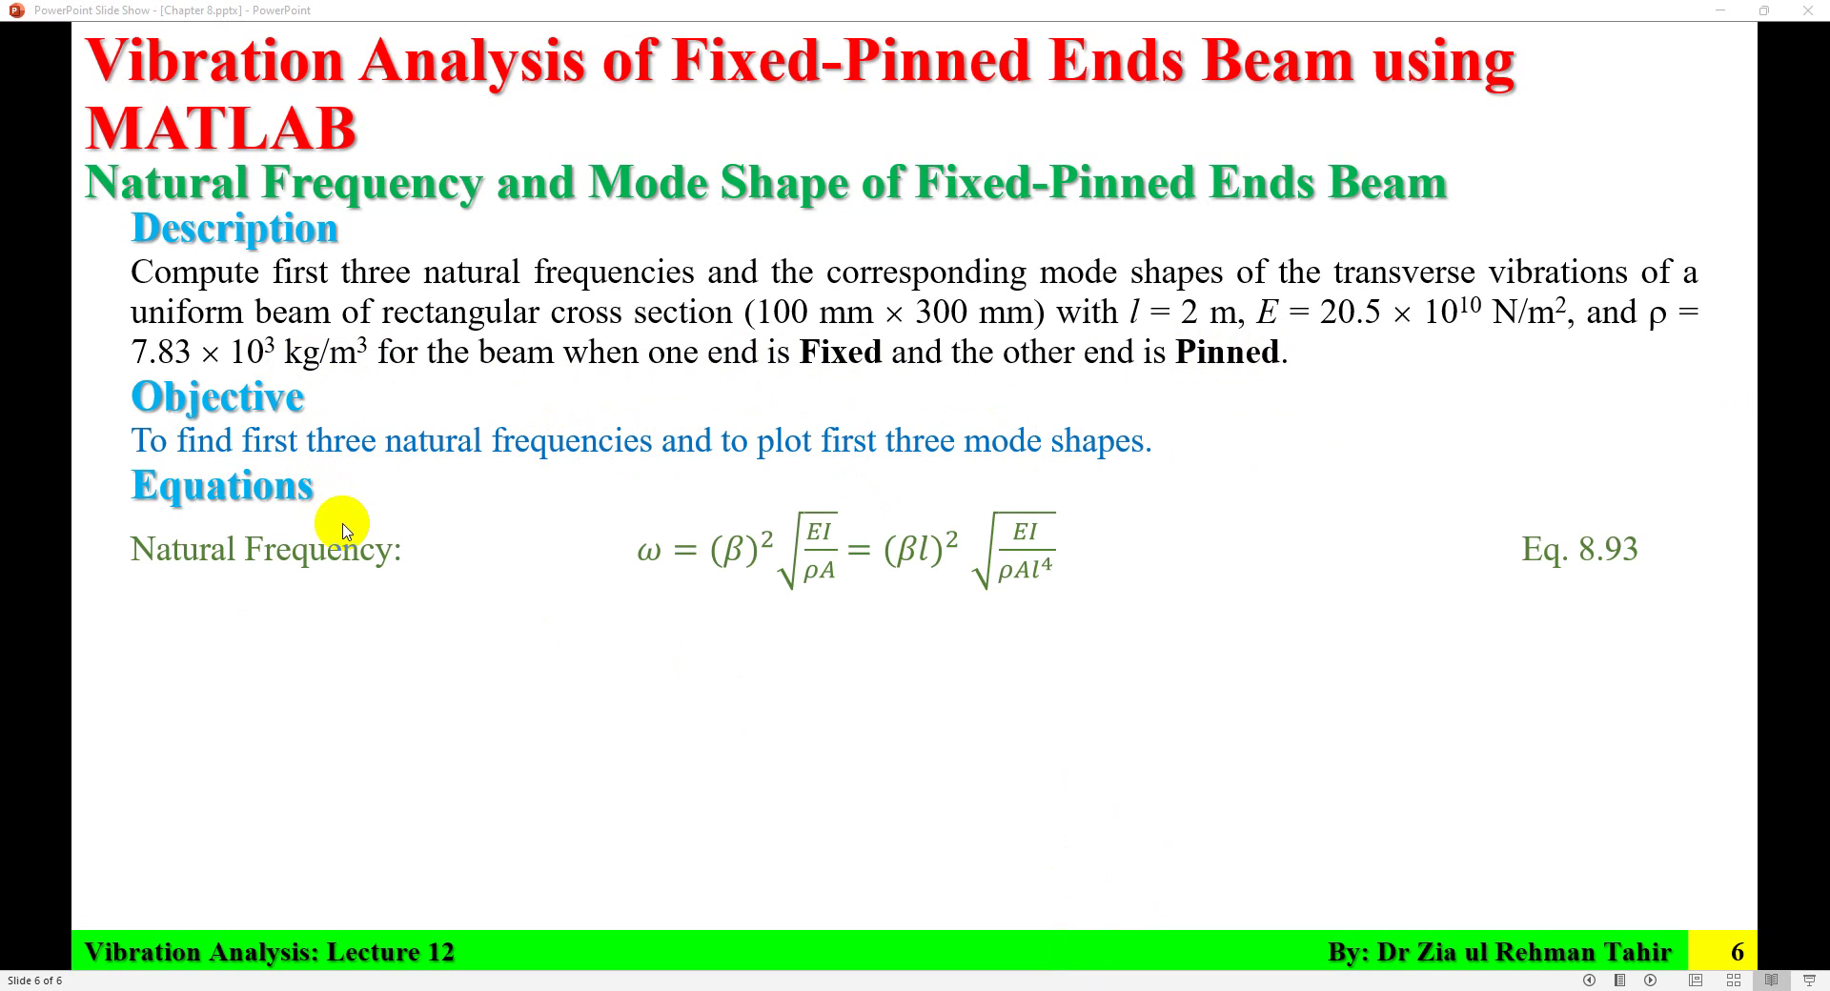
pyautogui.click(345, 531)
pyautogui.click(345, 531)
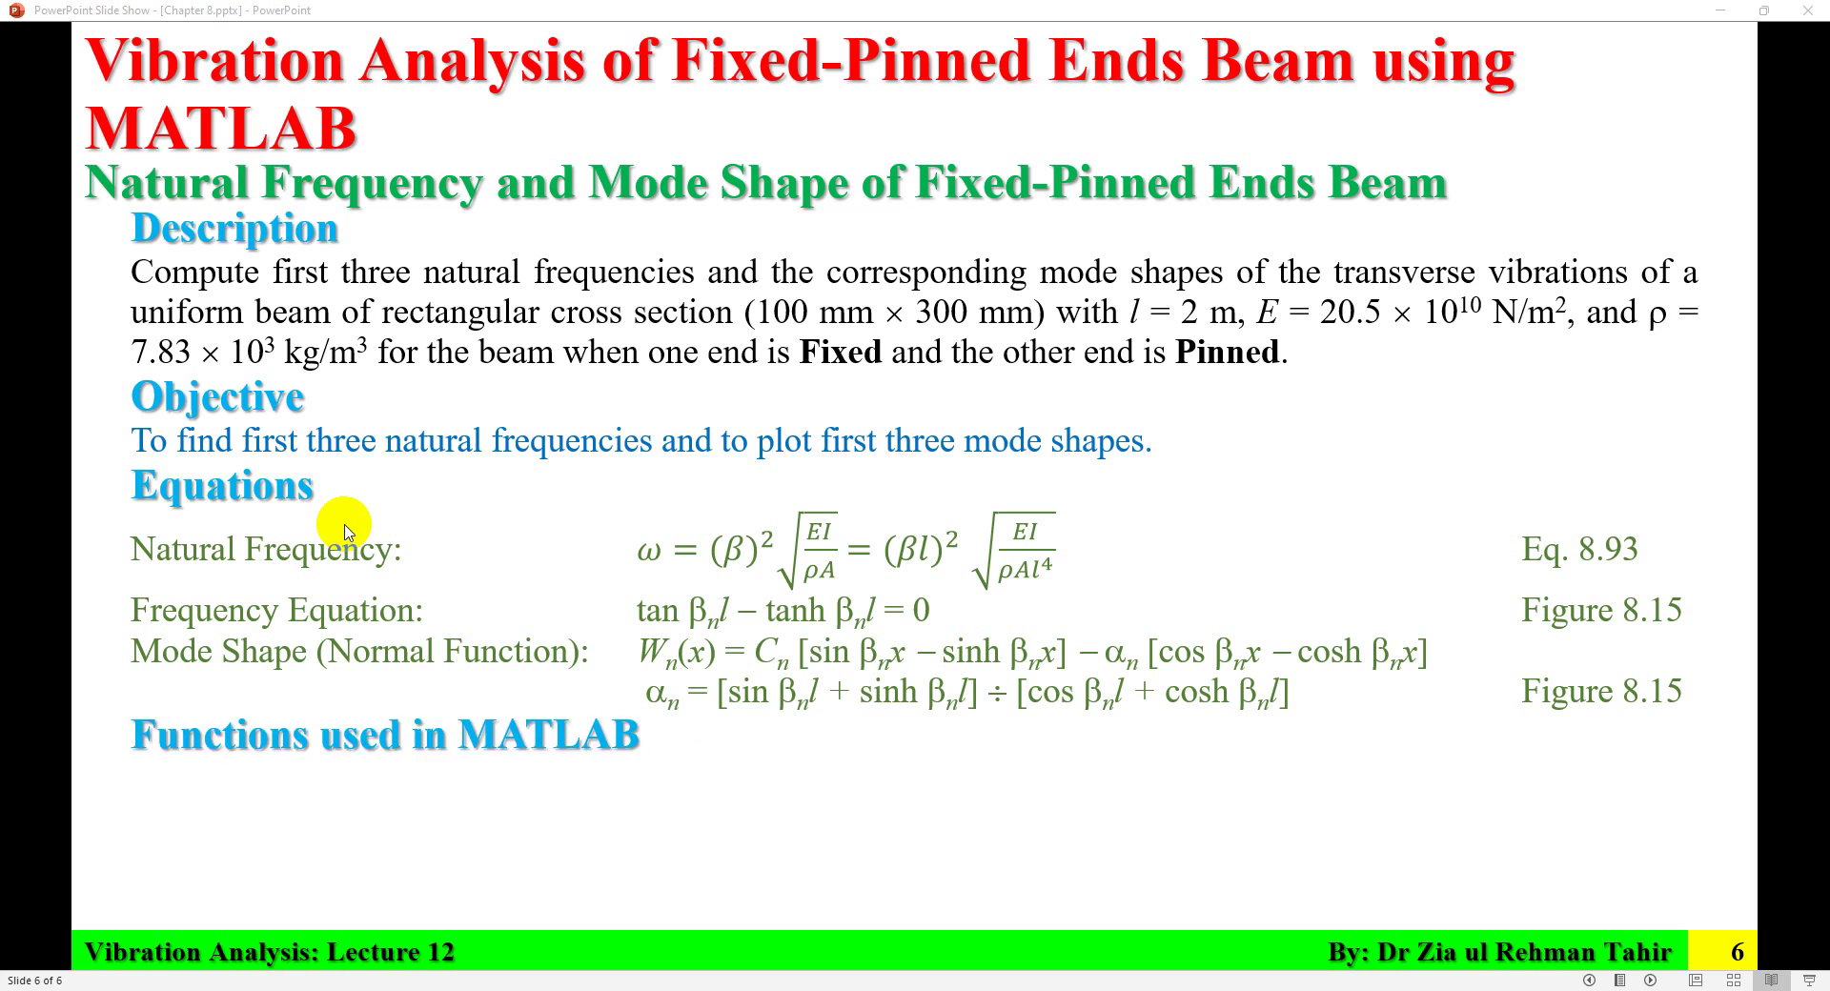
pyautogui.click(1229, 990)
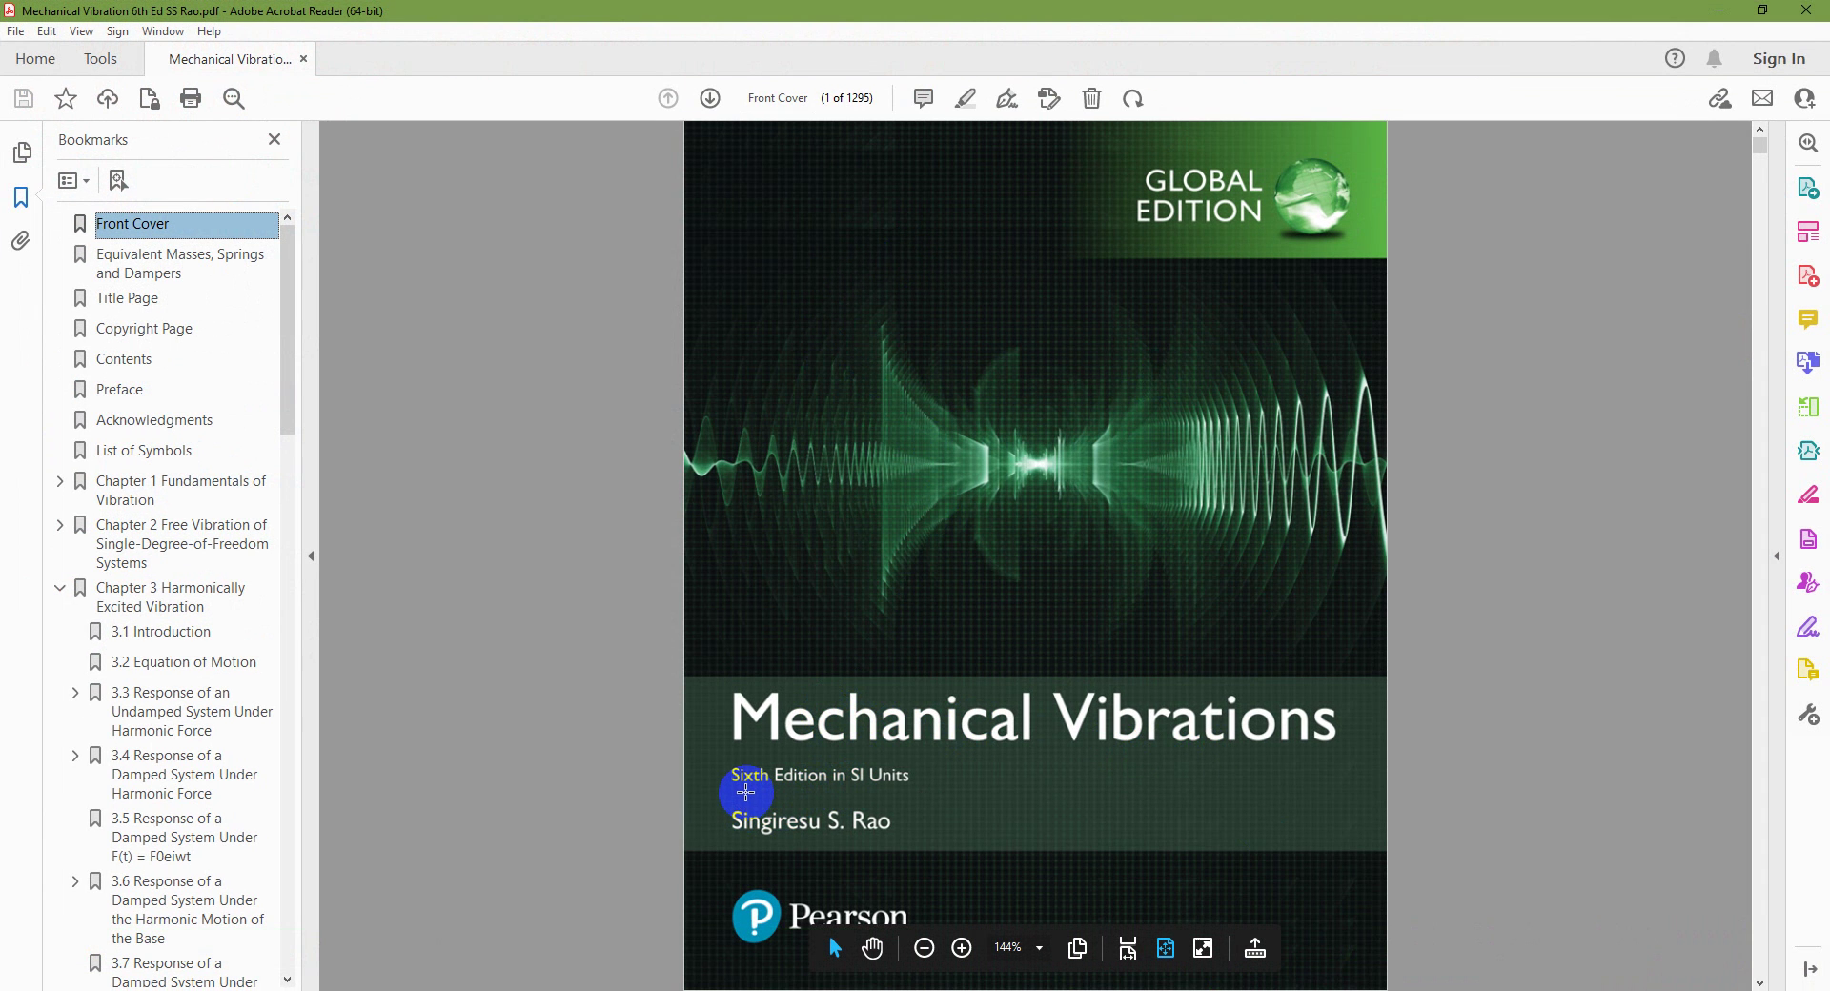
# - Jump to section 8.5 Lateral Vibration of Beams through the Chapter 8 bookmarks
pyautogui.scroll(-5, 239, 727)
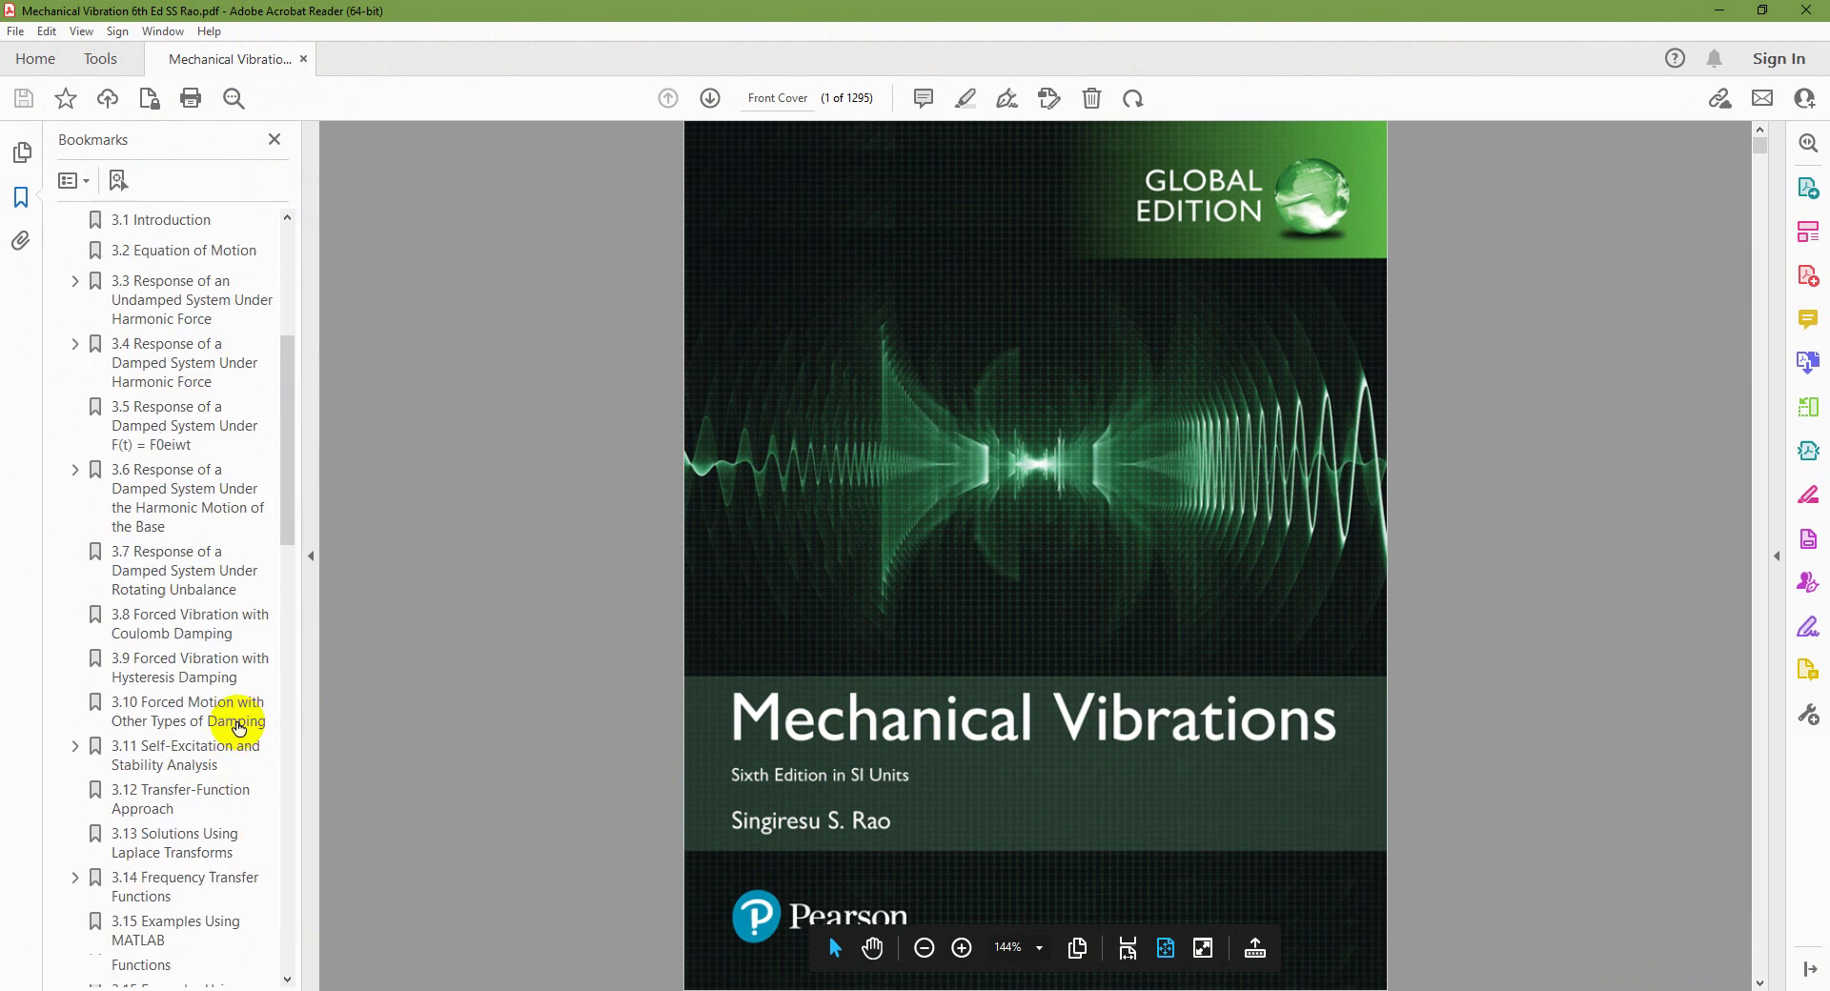
pyautogui.scroll(-3, 239, 727)
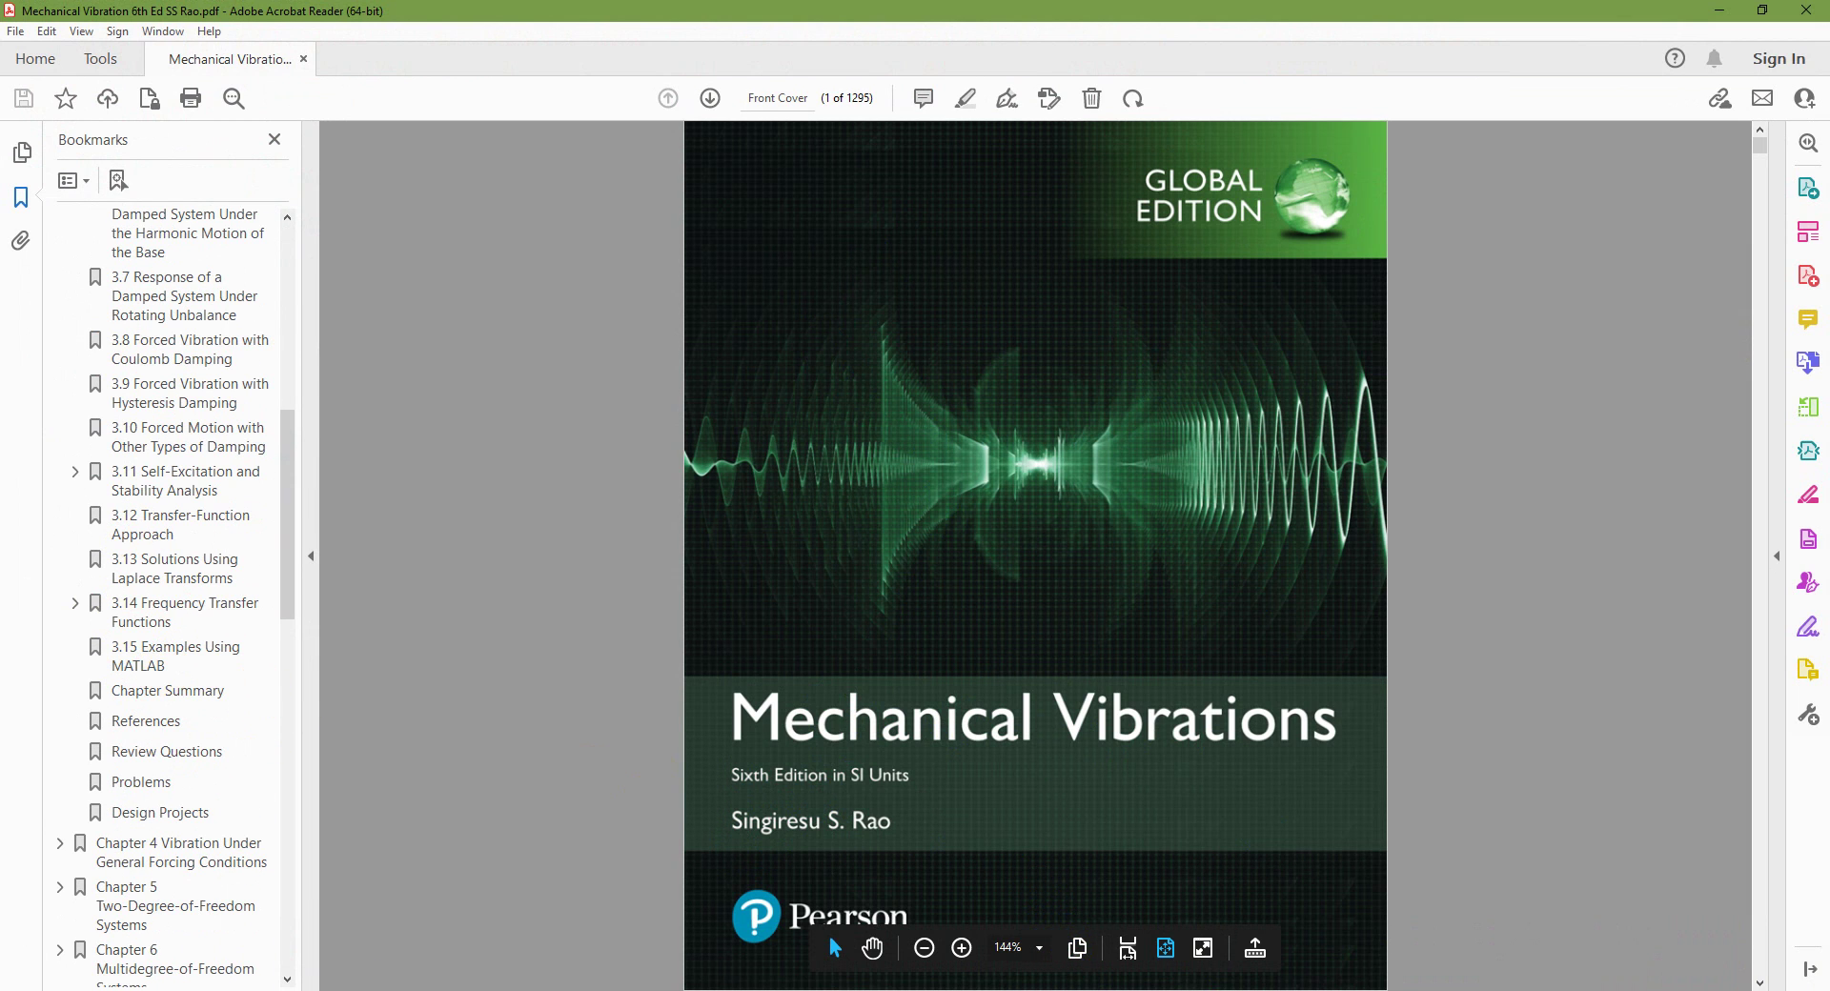
pyautogui.scroll(-5, 55, 314)
pyautogui.click(59, 315)
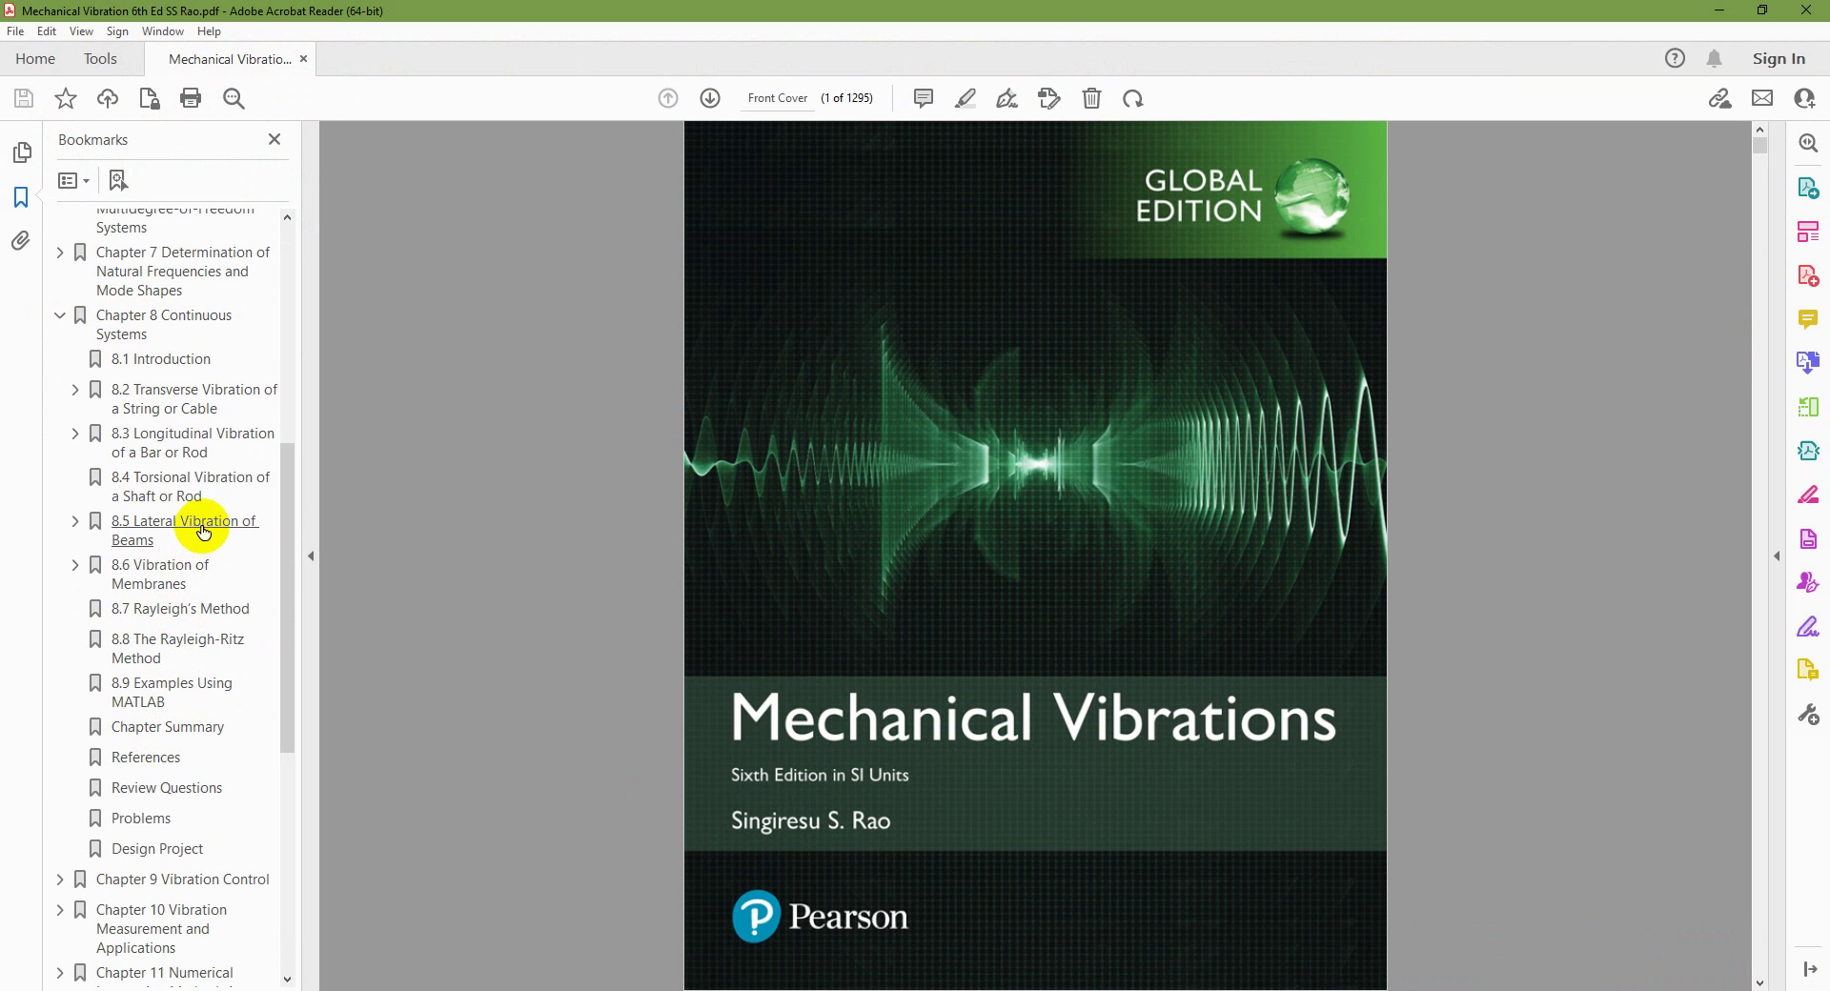
pyautogui.click(181, 521)
# - Fit the page to width, check Eq. 8.93 on page 770, and return to the slides
pyautogui.scroll(-15, 940, 759)
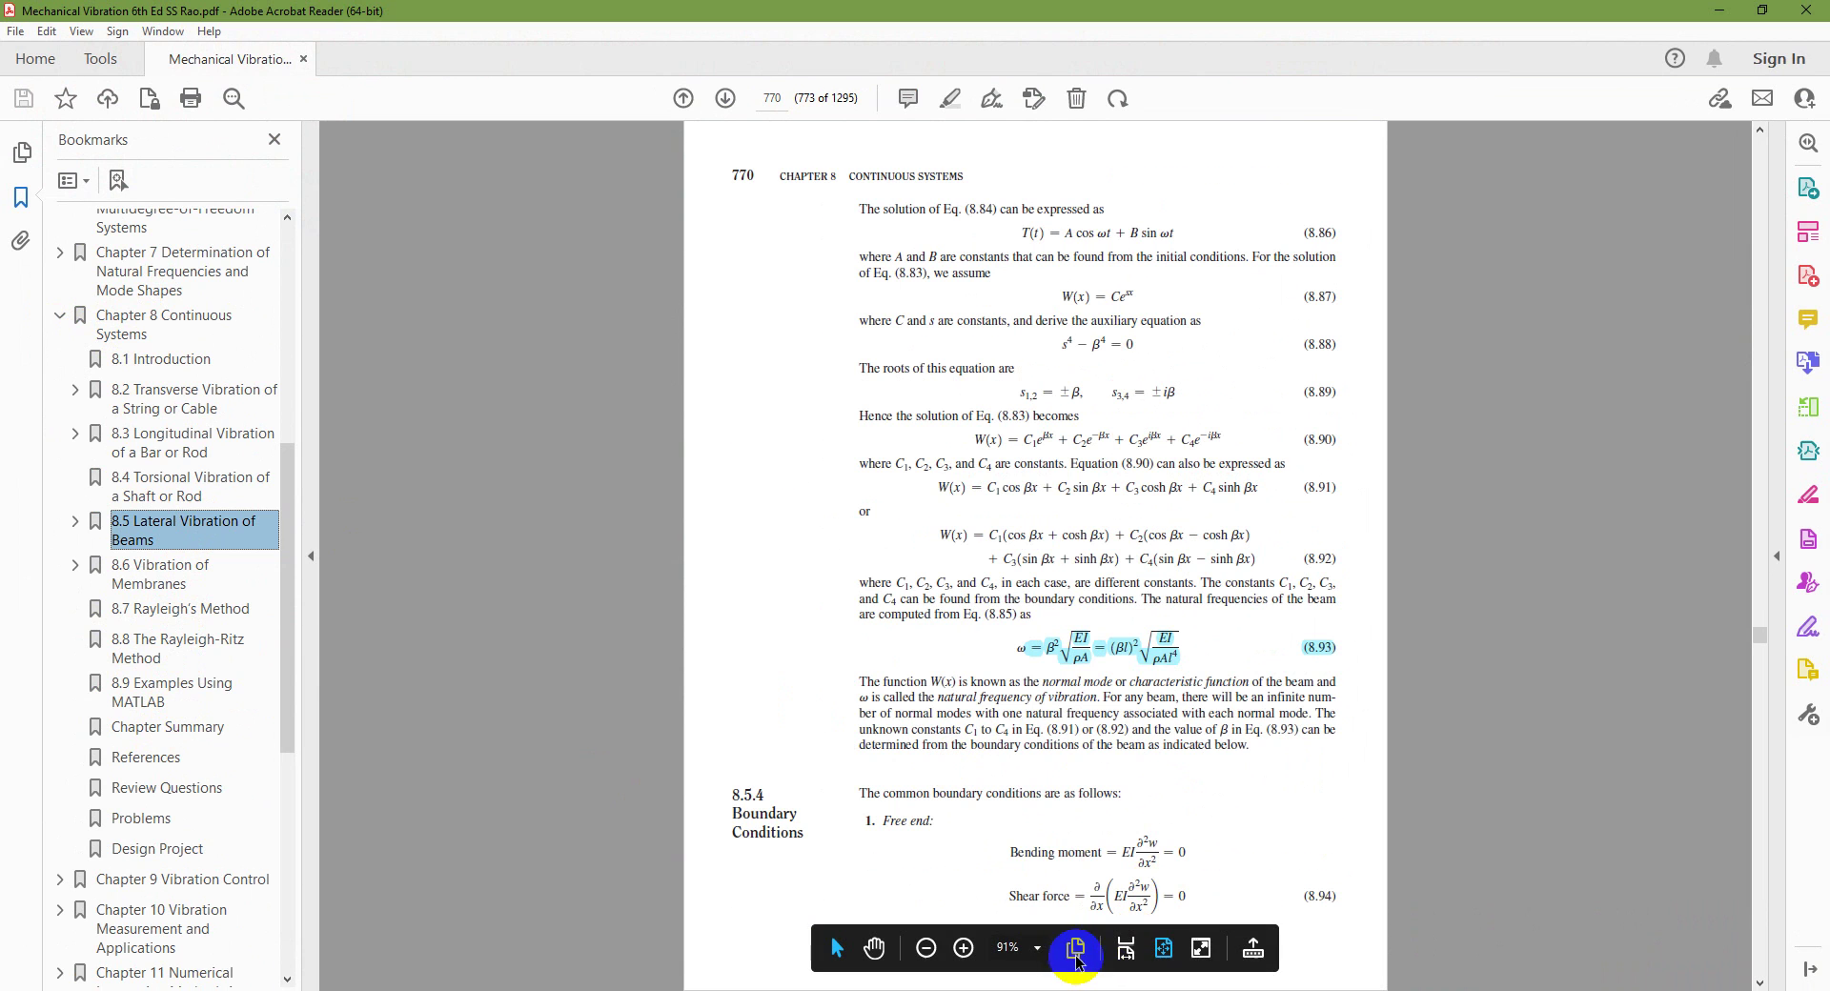
pyautogui.click(1126, 948)
pyautogui.scroll(-3, 1043, 768)
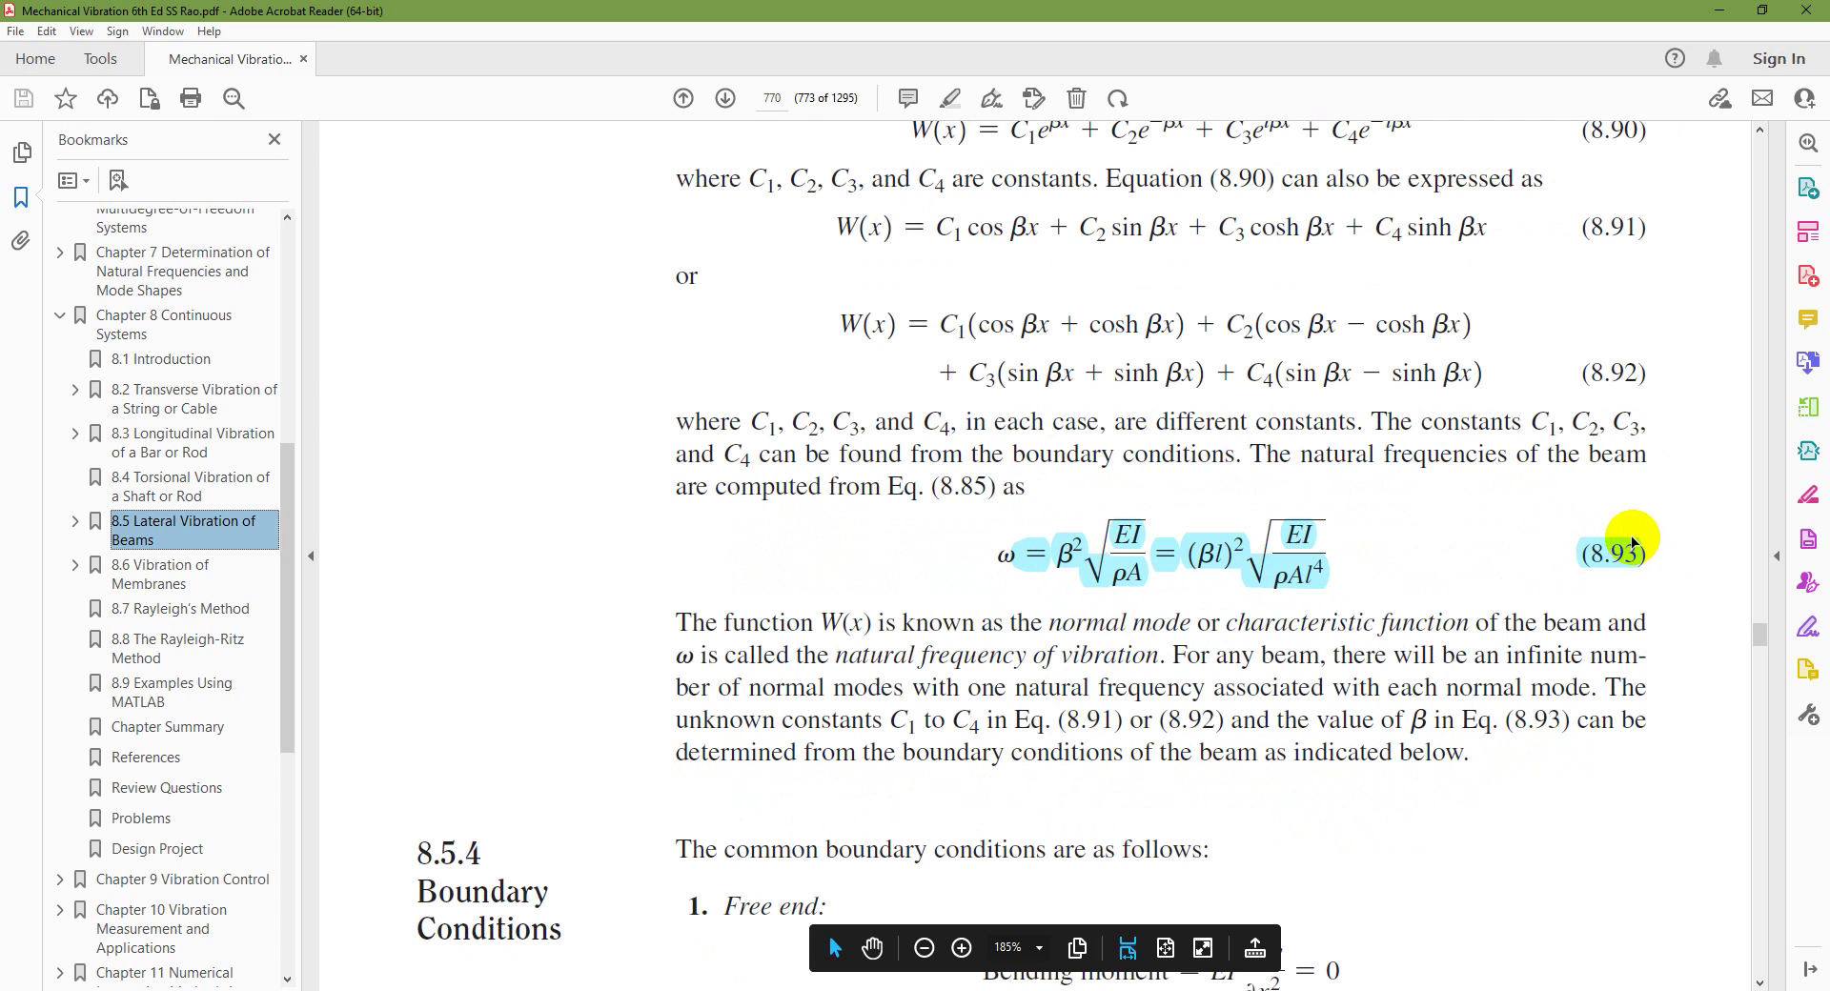
pyautogui.hotkey('alt', 'Tab')
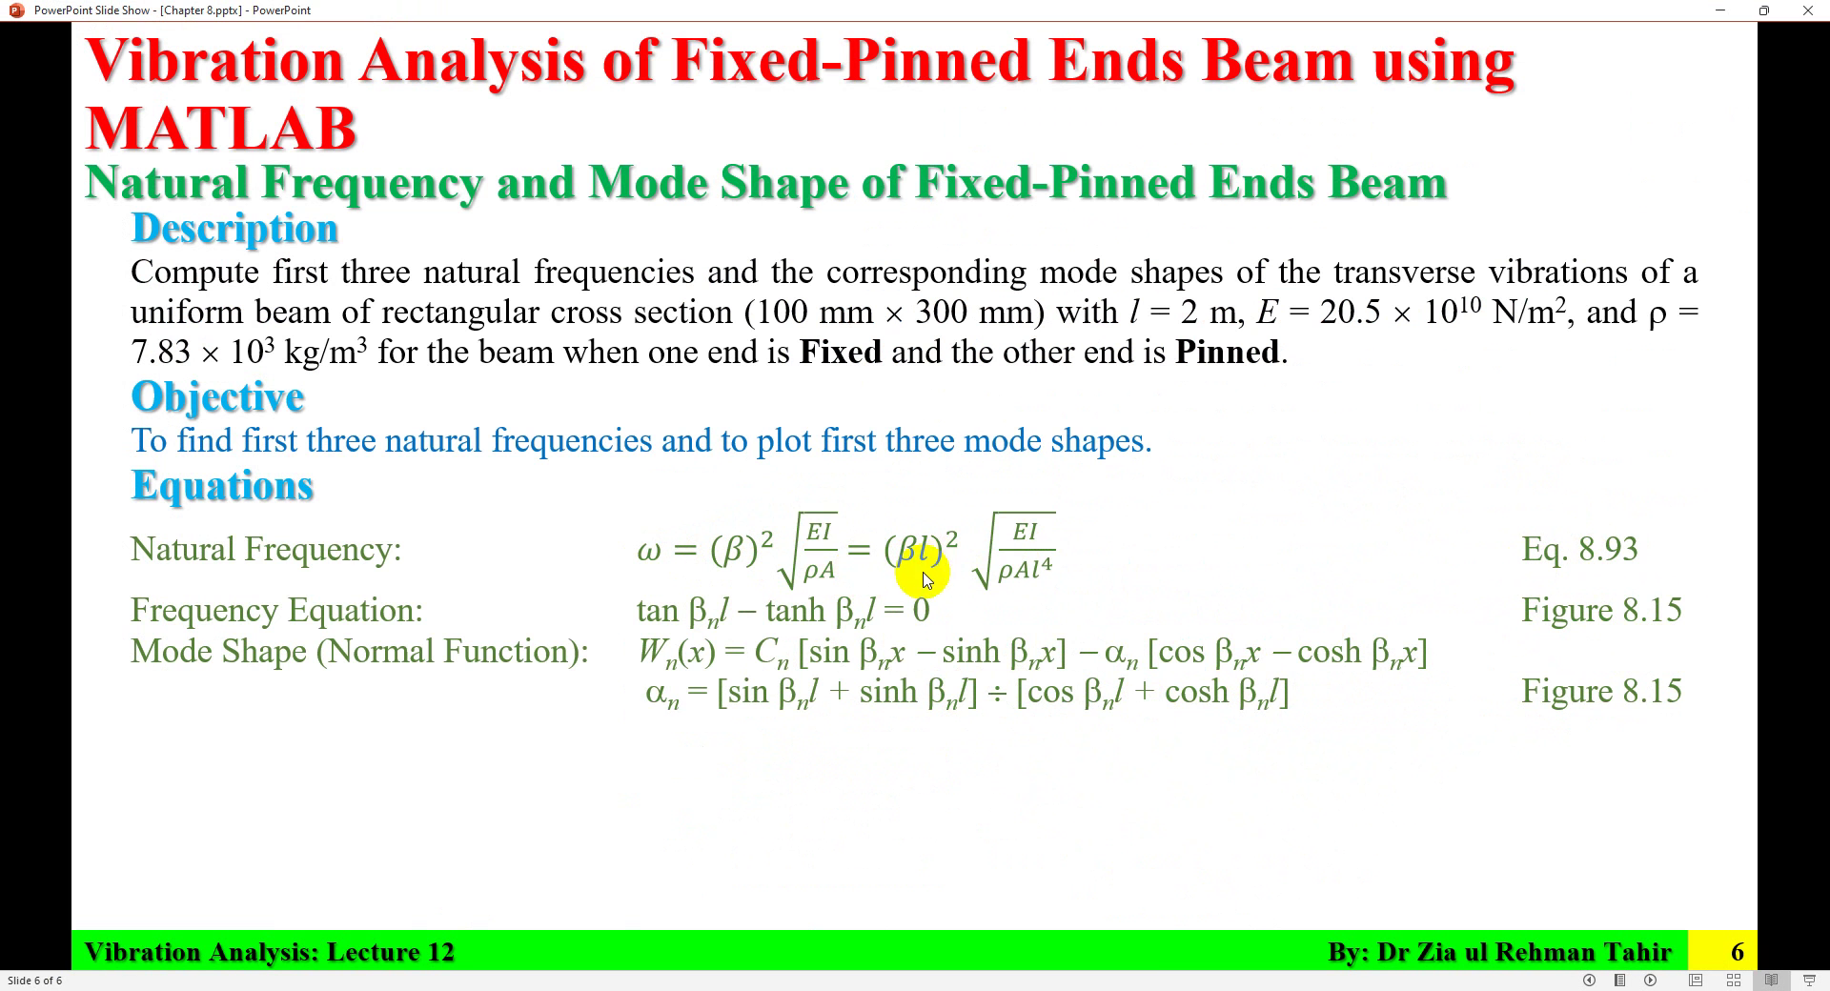
# - Minimize the slides and find Figure 8.15's Fixed-pinned βnl values on page 772 of the PDF
pyautogui.click(1718, 10)
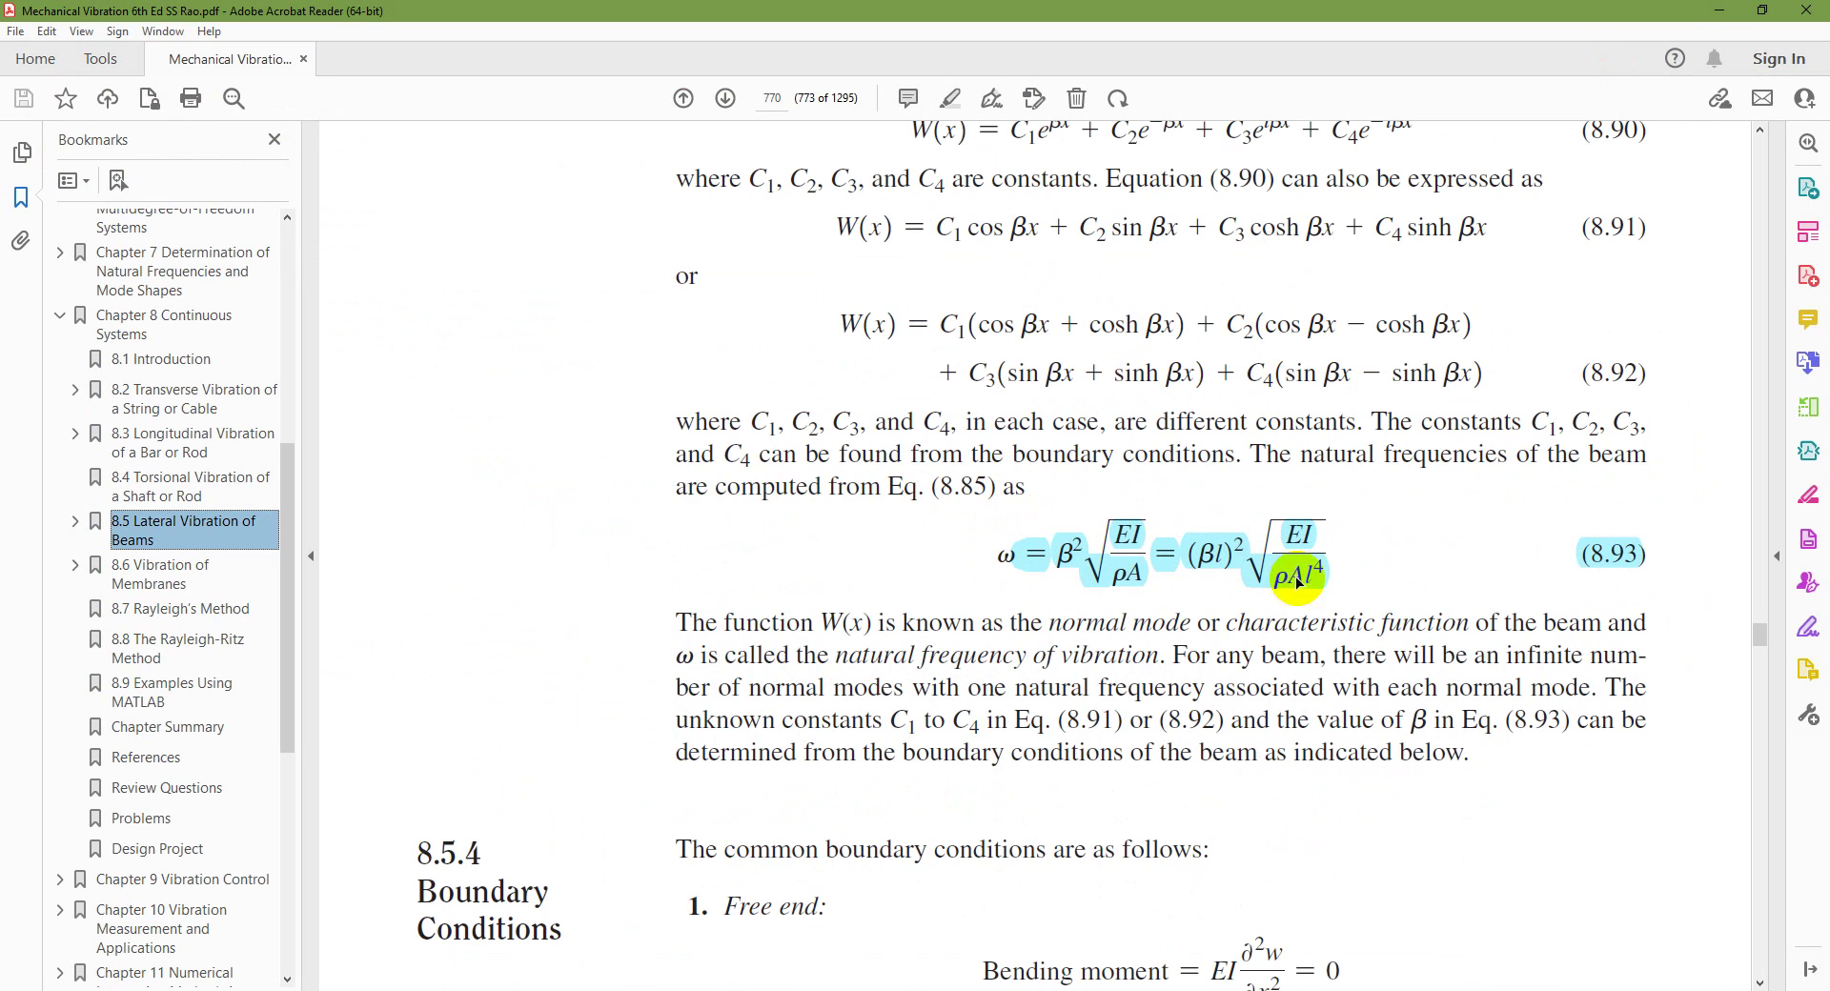
pyautogui.scroll(-20, 1205, 588)
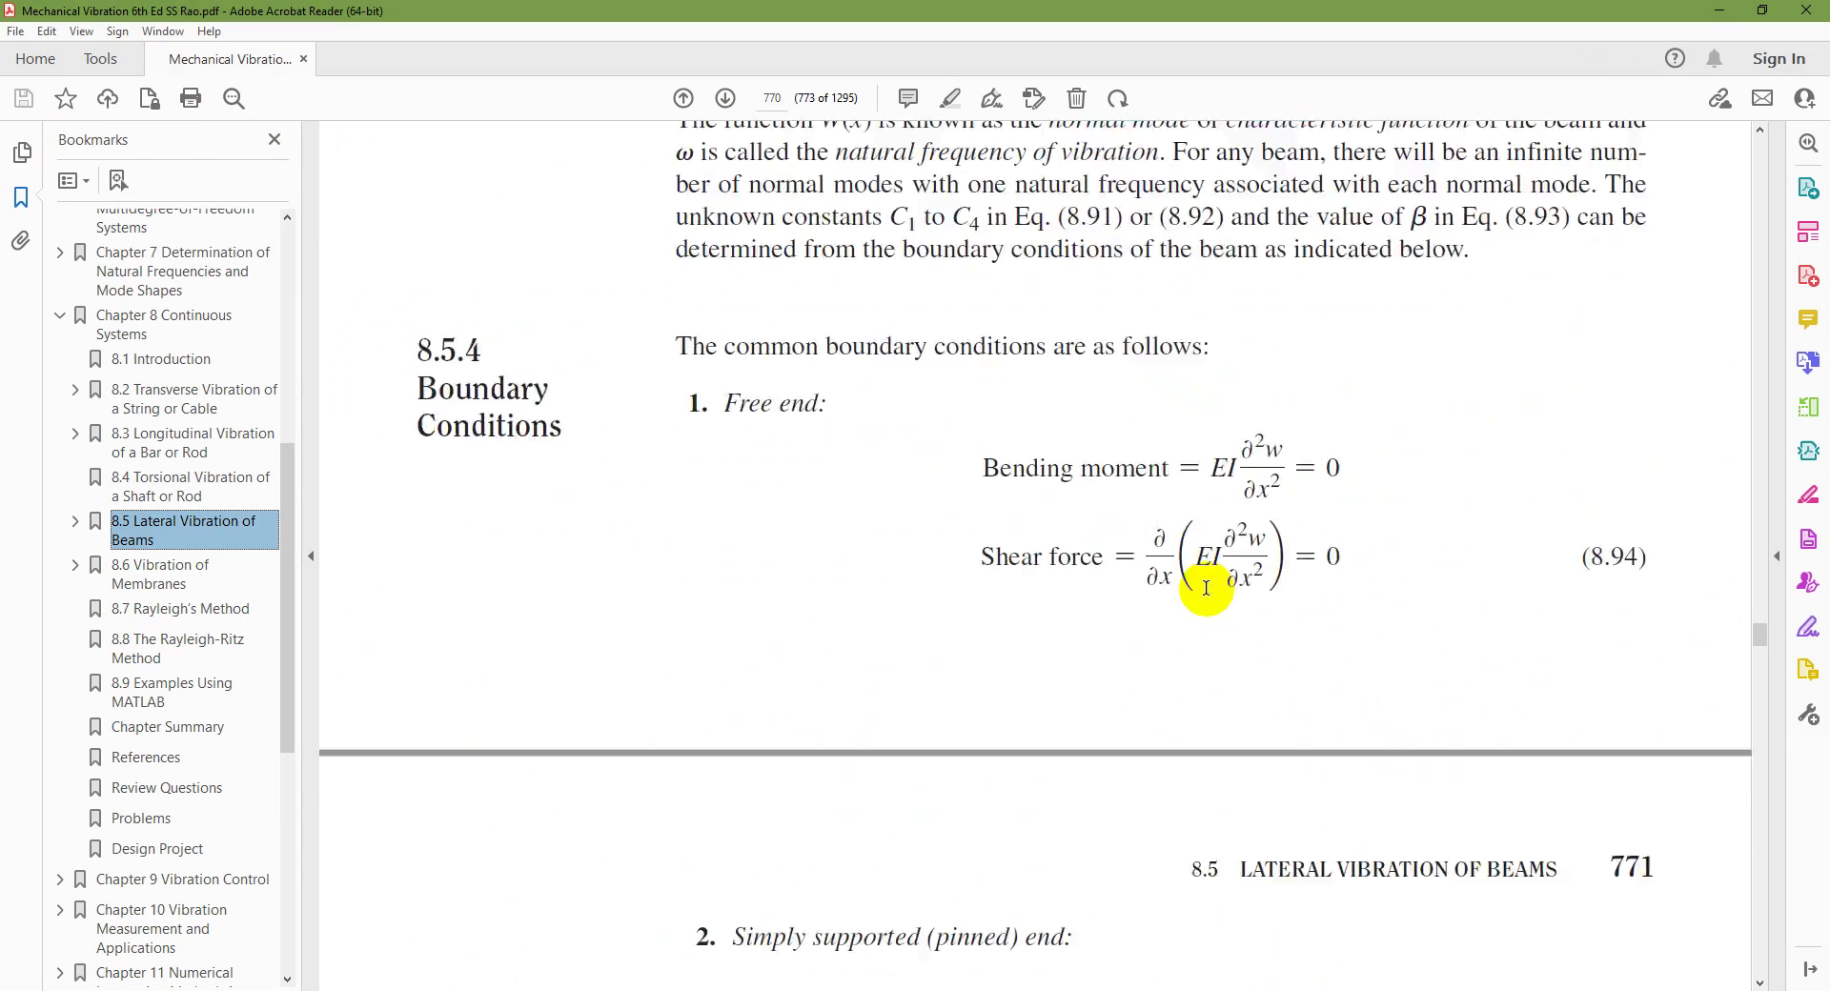
pyautogui.scroll(-15, 1076, 615)
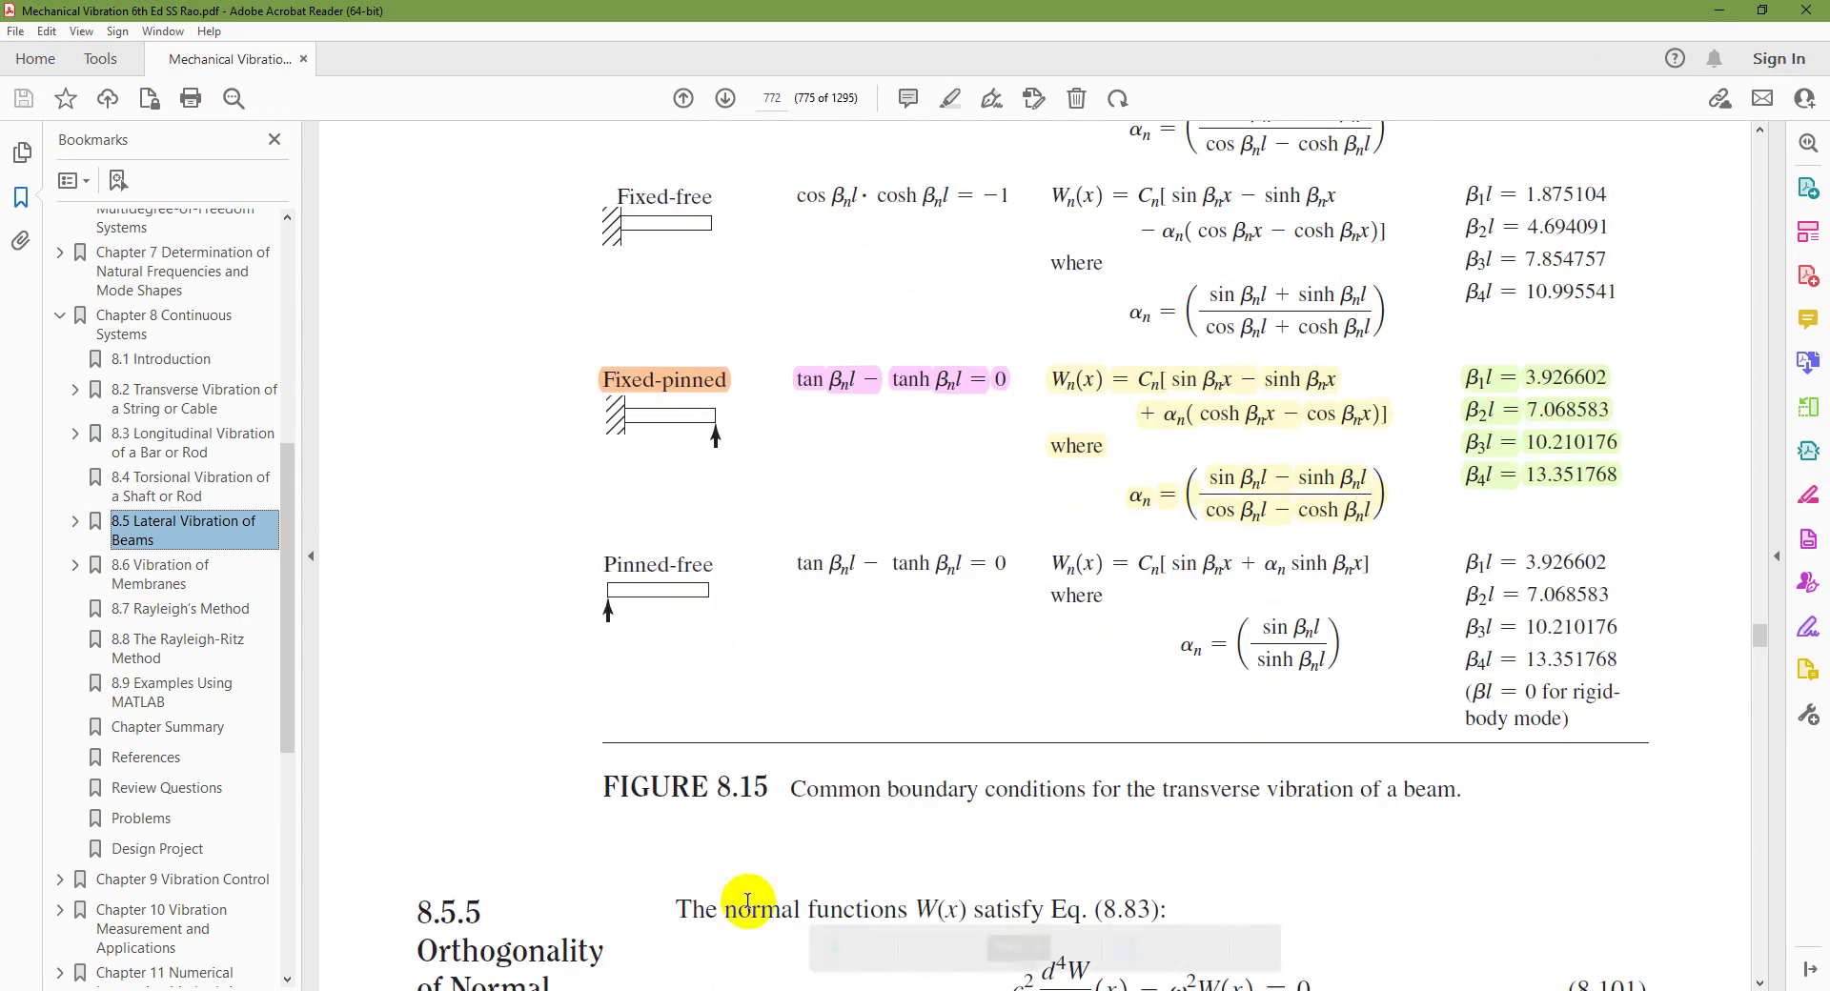
pyautogui.scroll(5, 939, 715)
pyautogui.scroll(5, 939, 715)
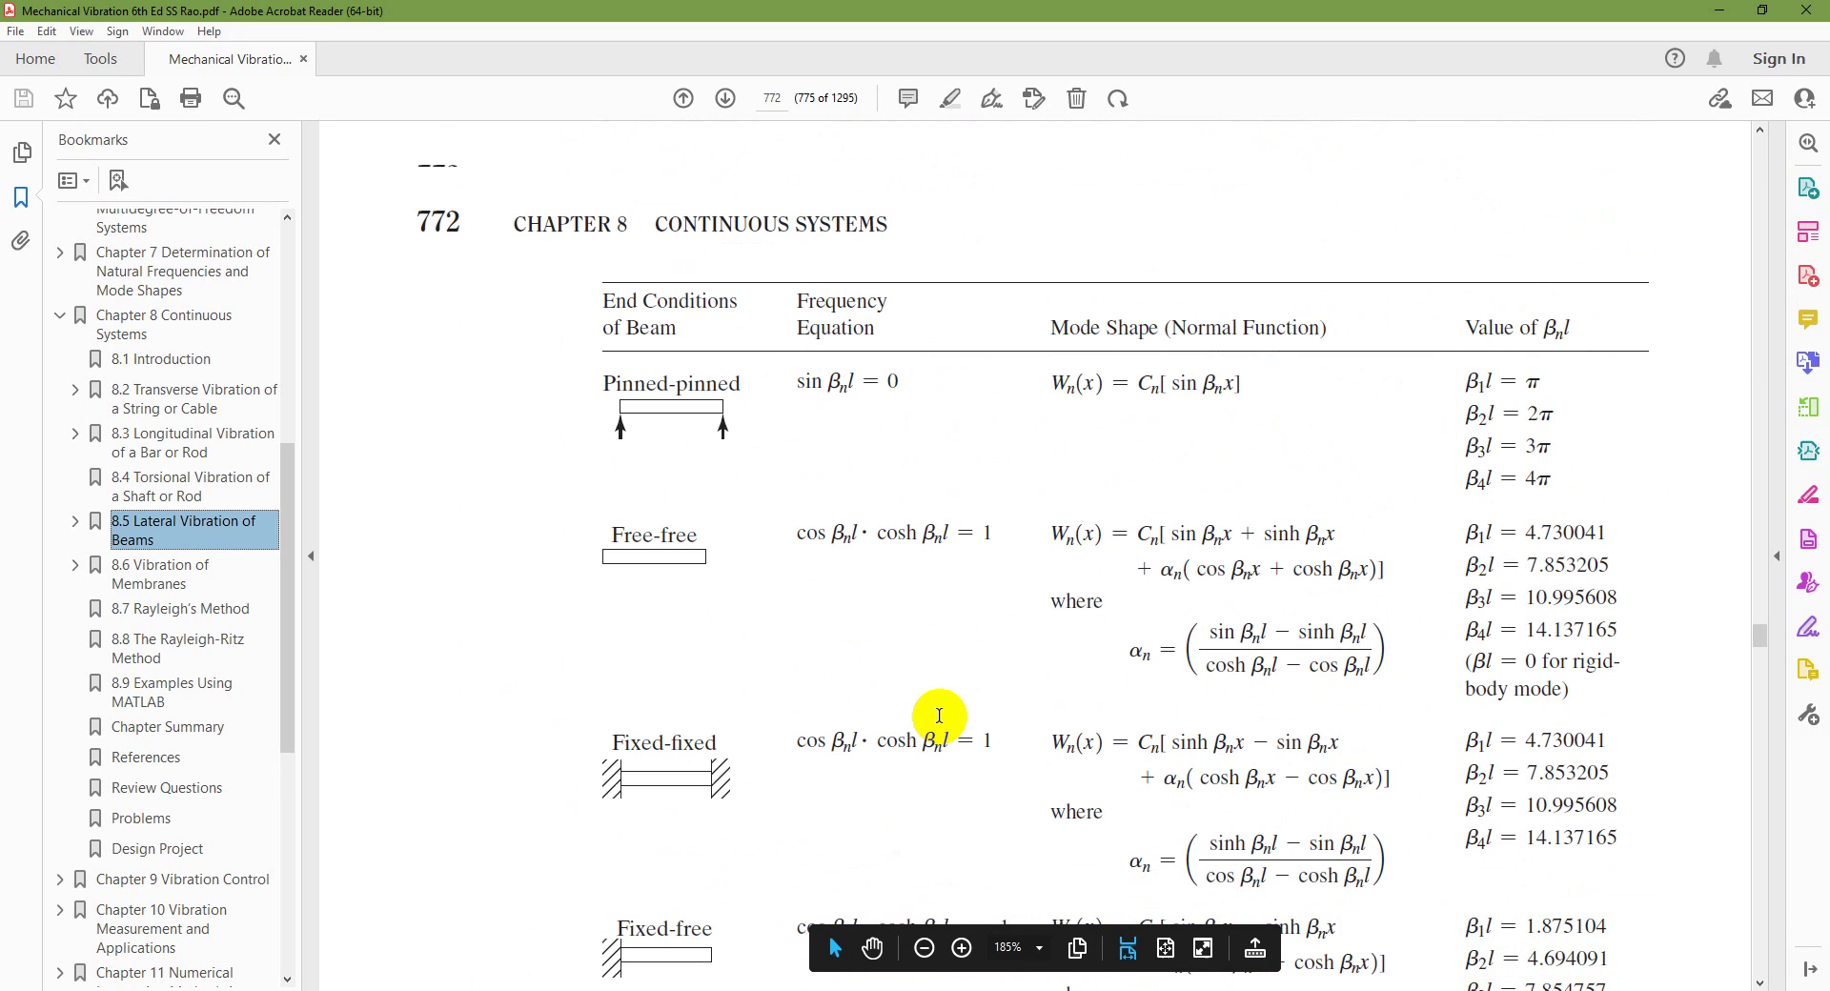
pyautogui.scroll(-5, 830, 329)
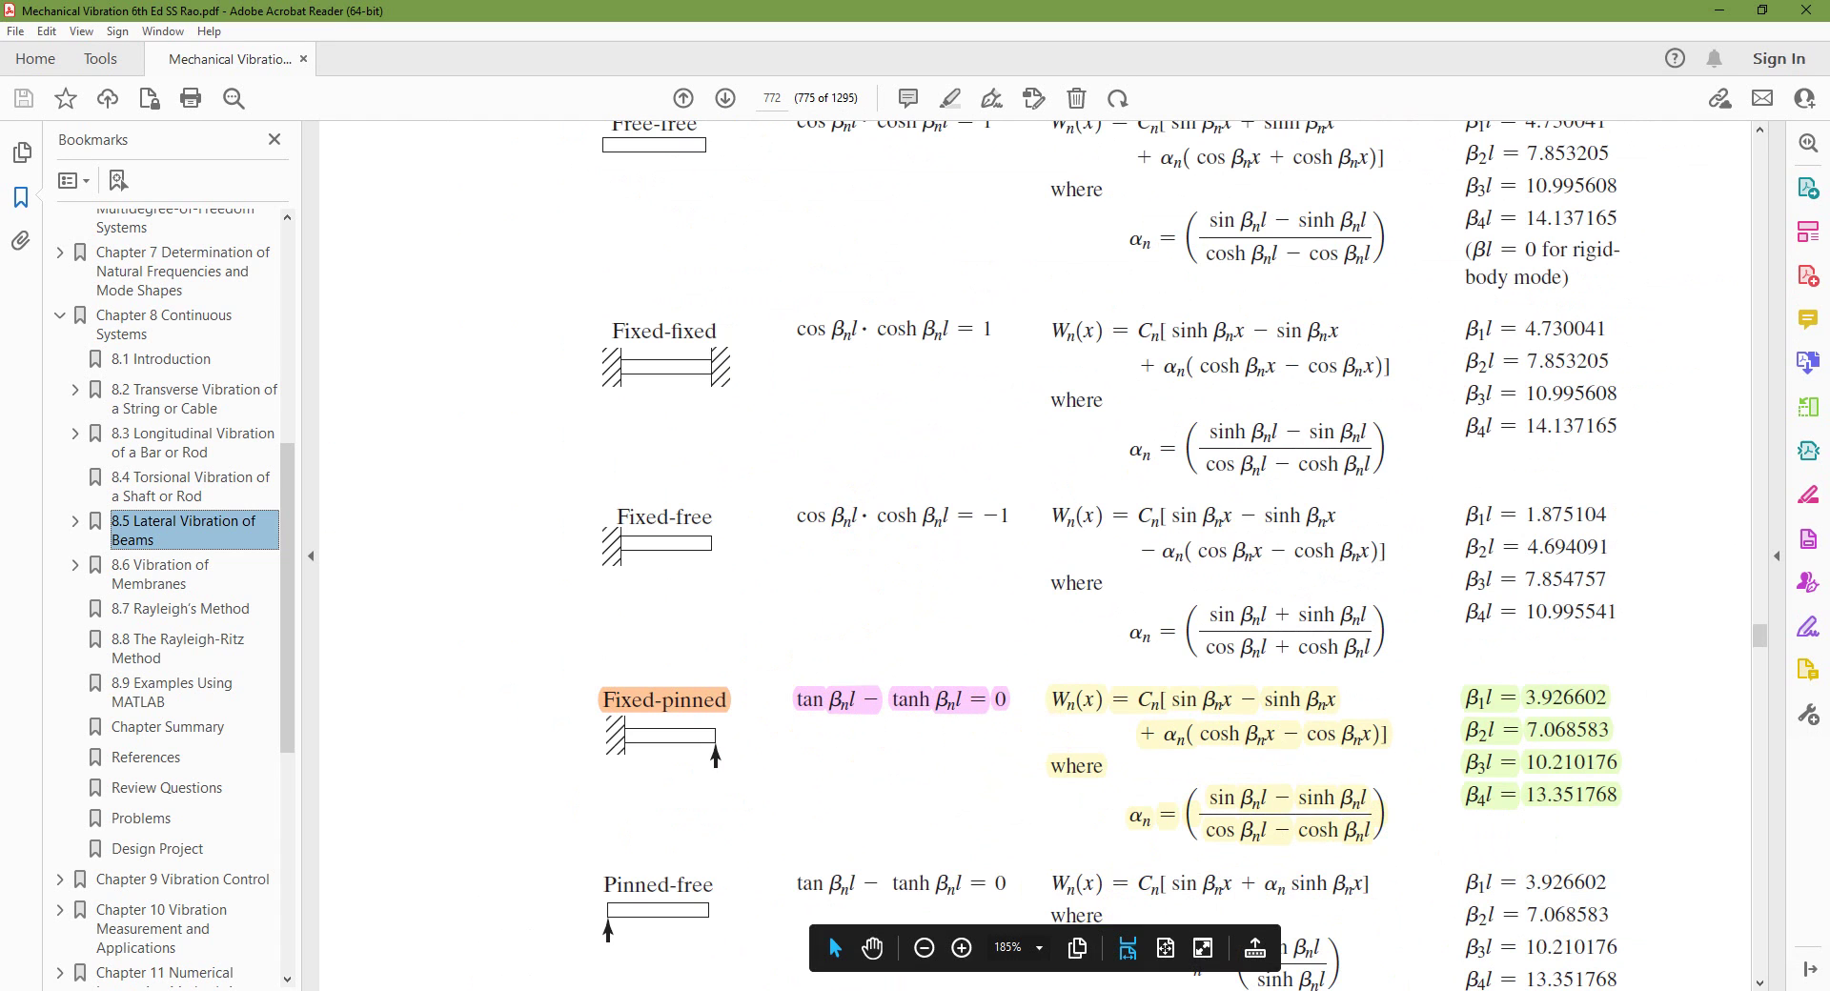
pyautogui.hotkey('alt', 'Tab')
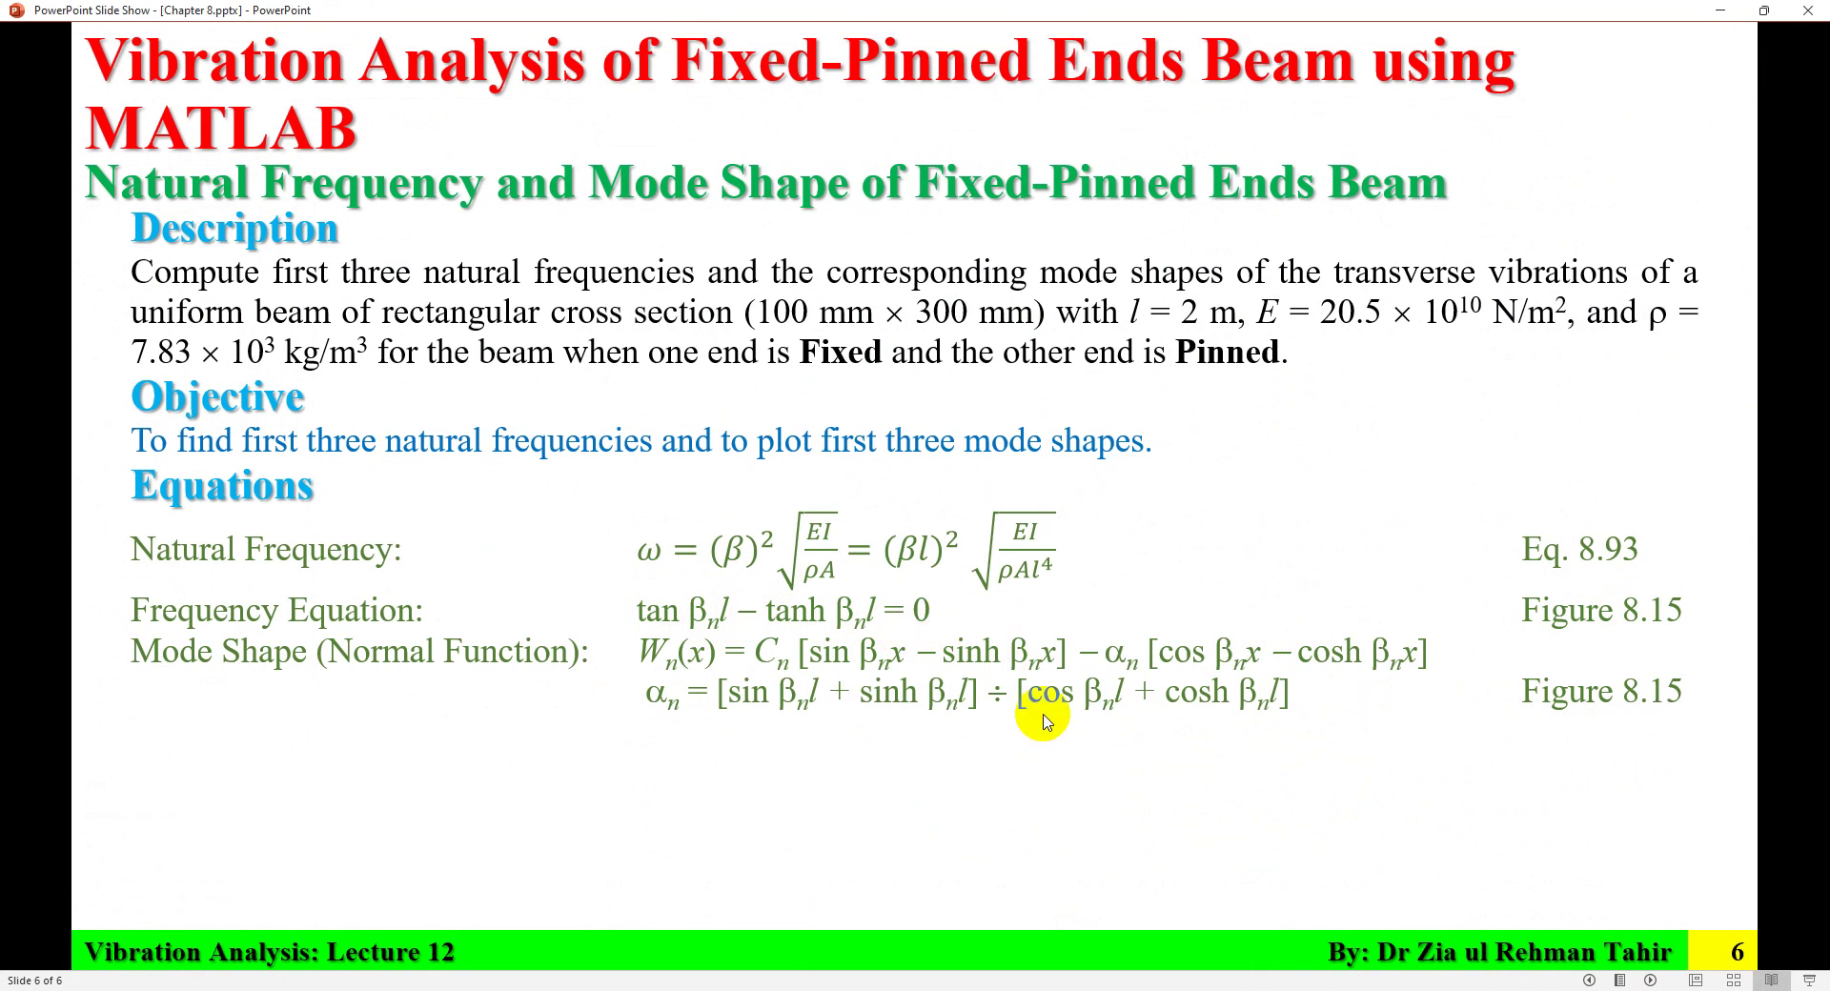
pyautogui.hotkey('alt', 'Tab')
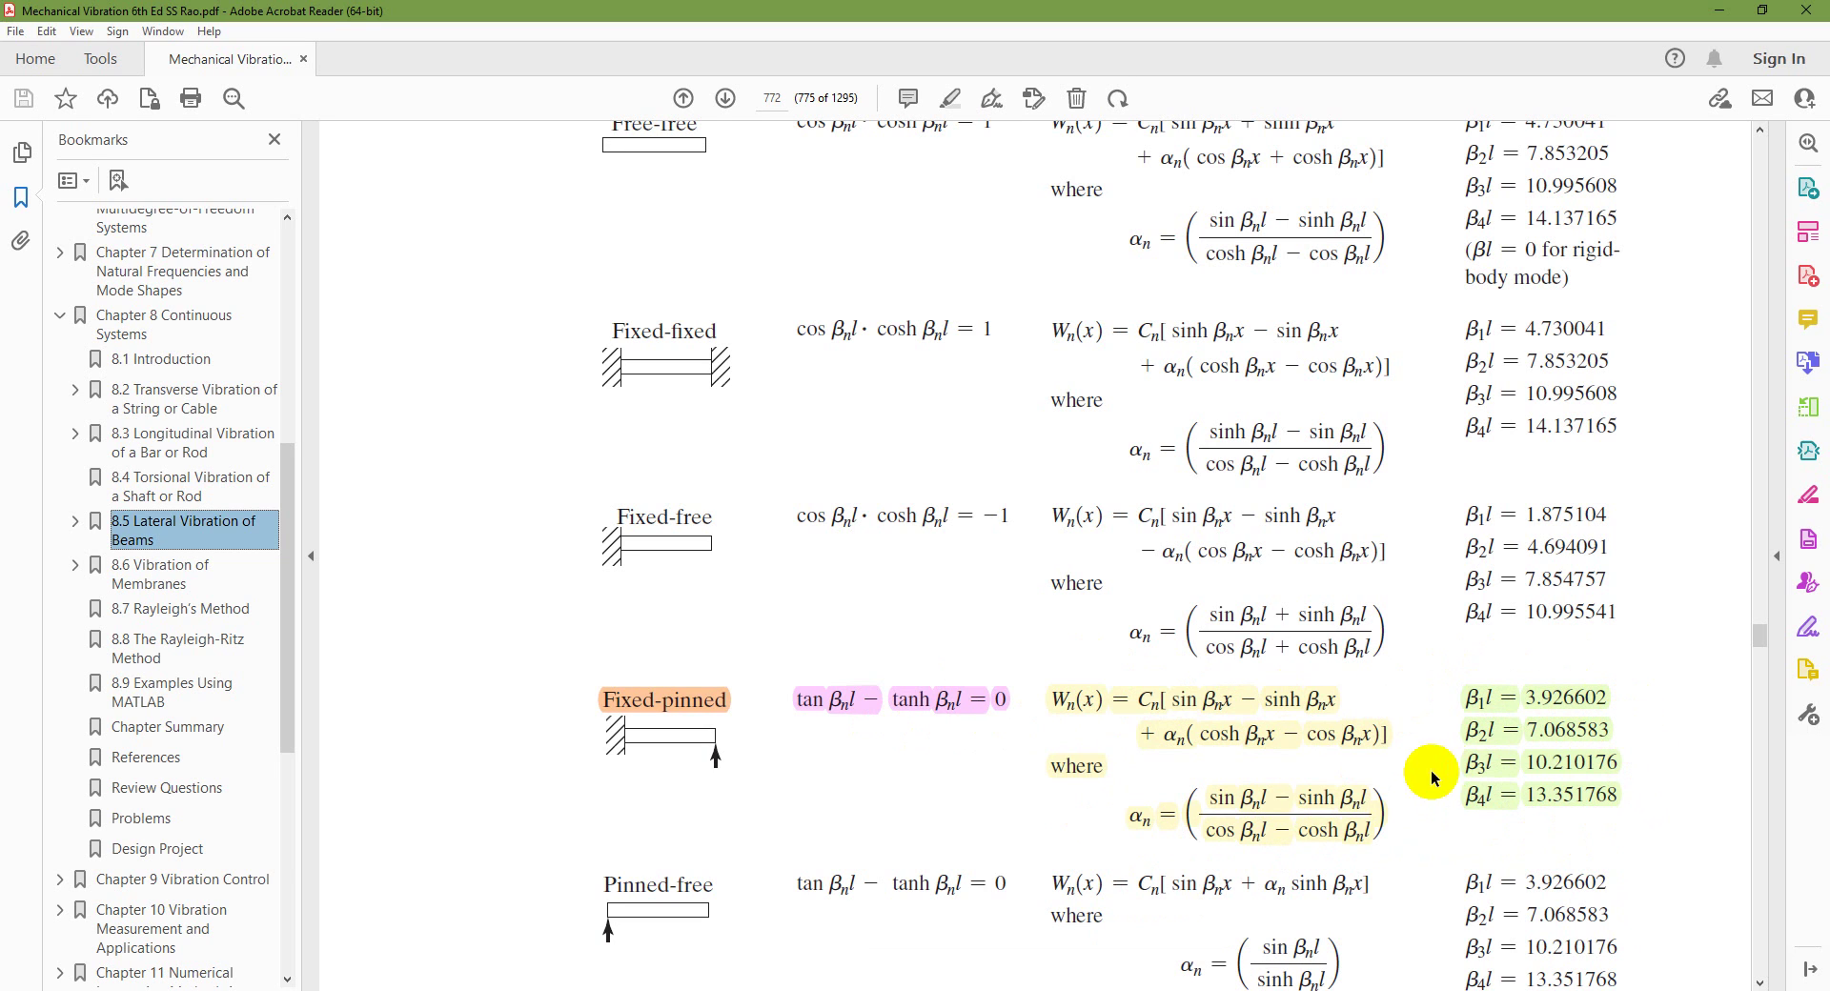
pyautogui.click(1132, 982)
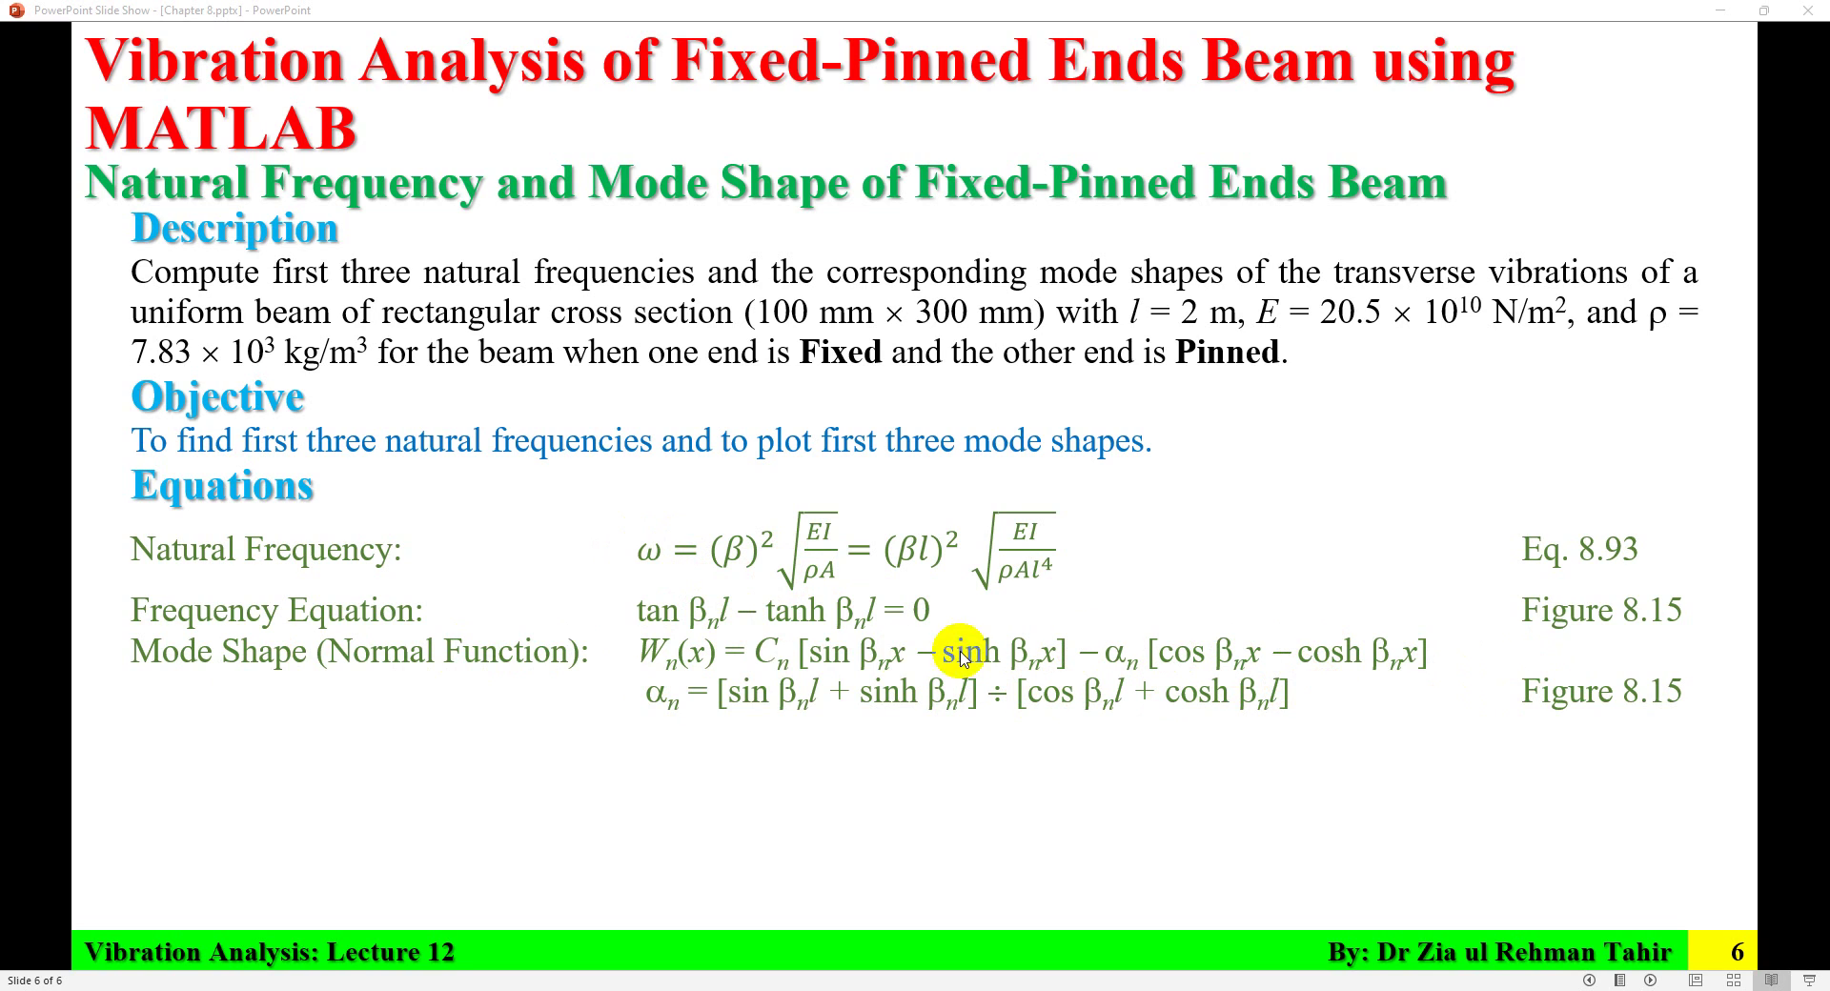
# - Reveal the slide's MATLAB functions list (vpasolve, double, plot), then bring MATLAB R2023a forward
pyautogui.click(741, 682)
pyautogui.click(741, 683)
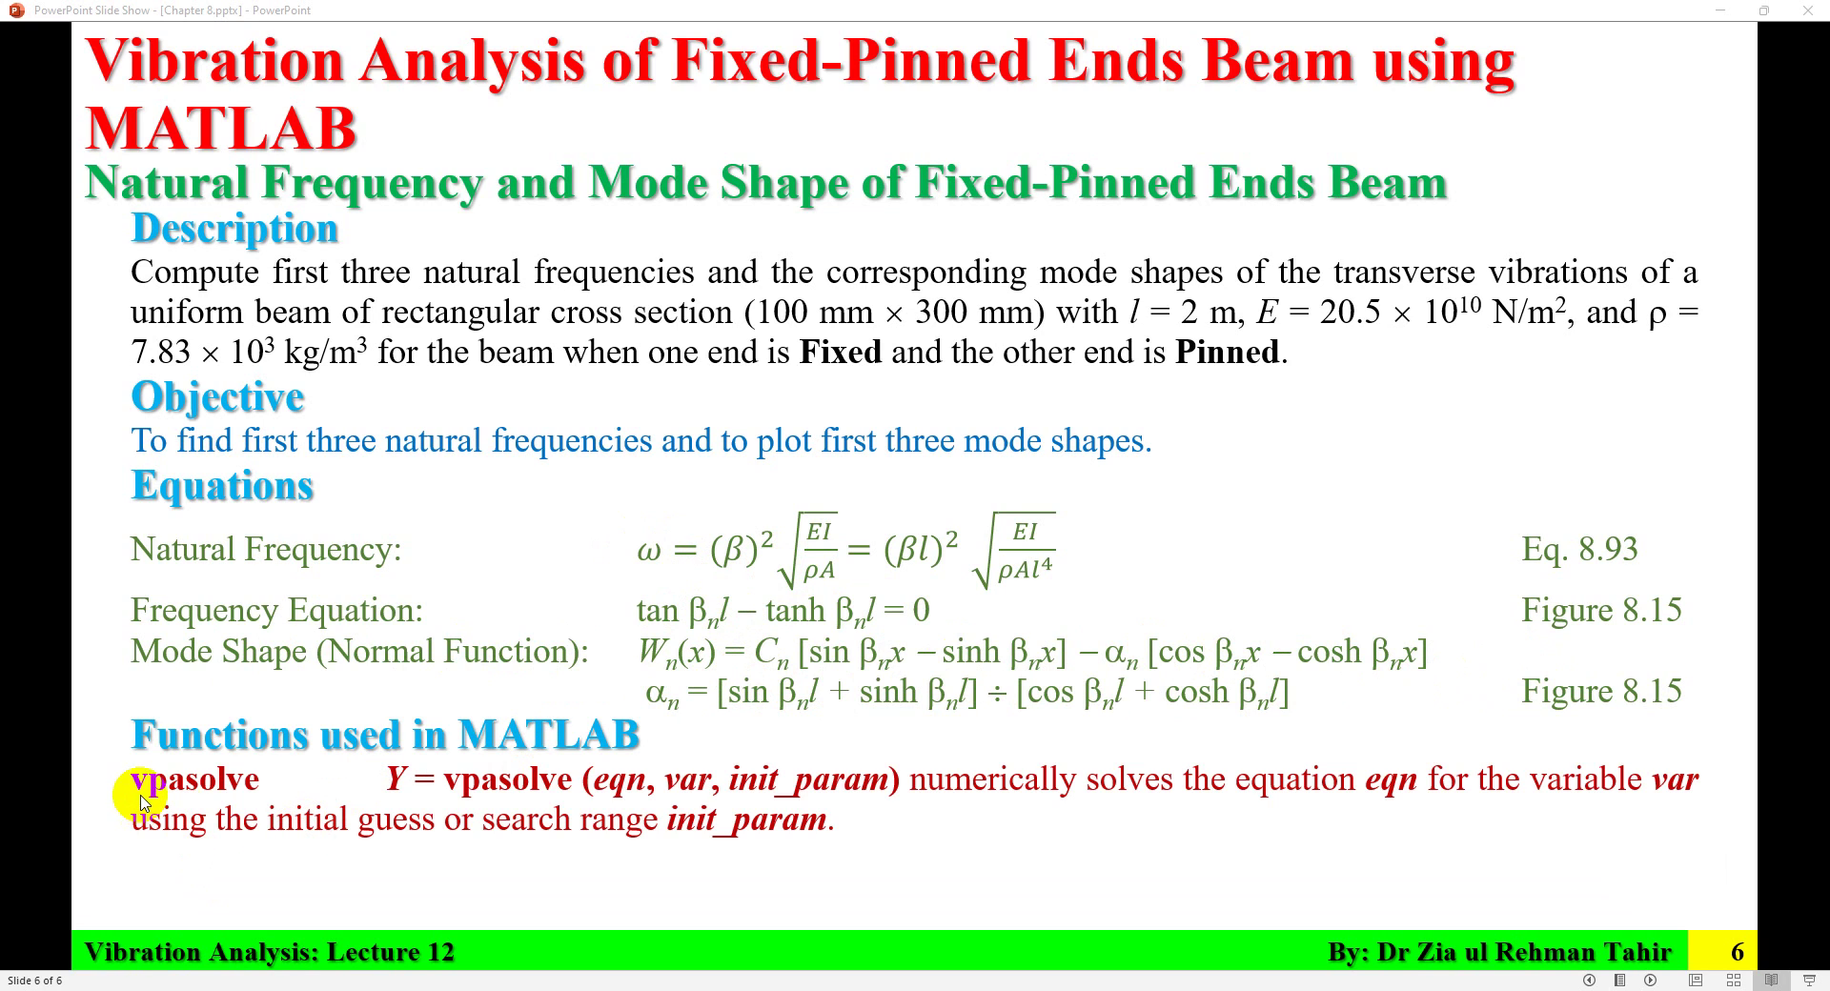
pyautogui.click(274, 796)
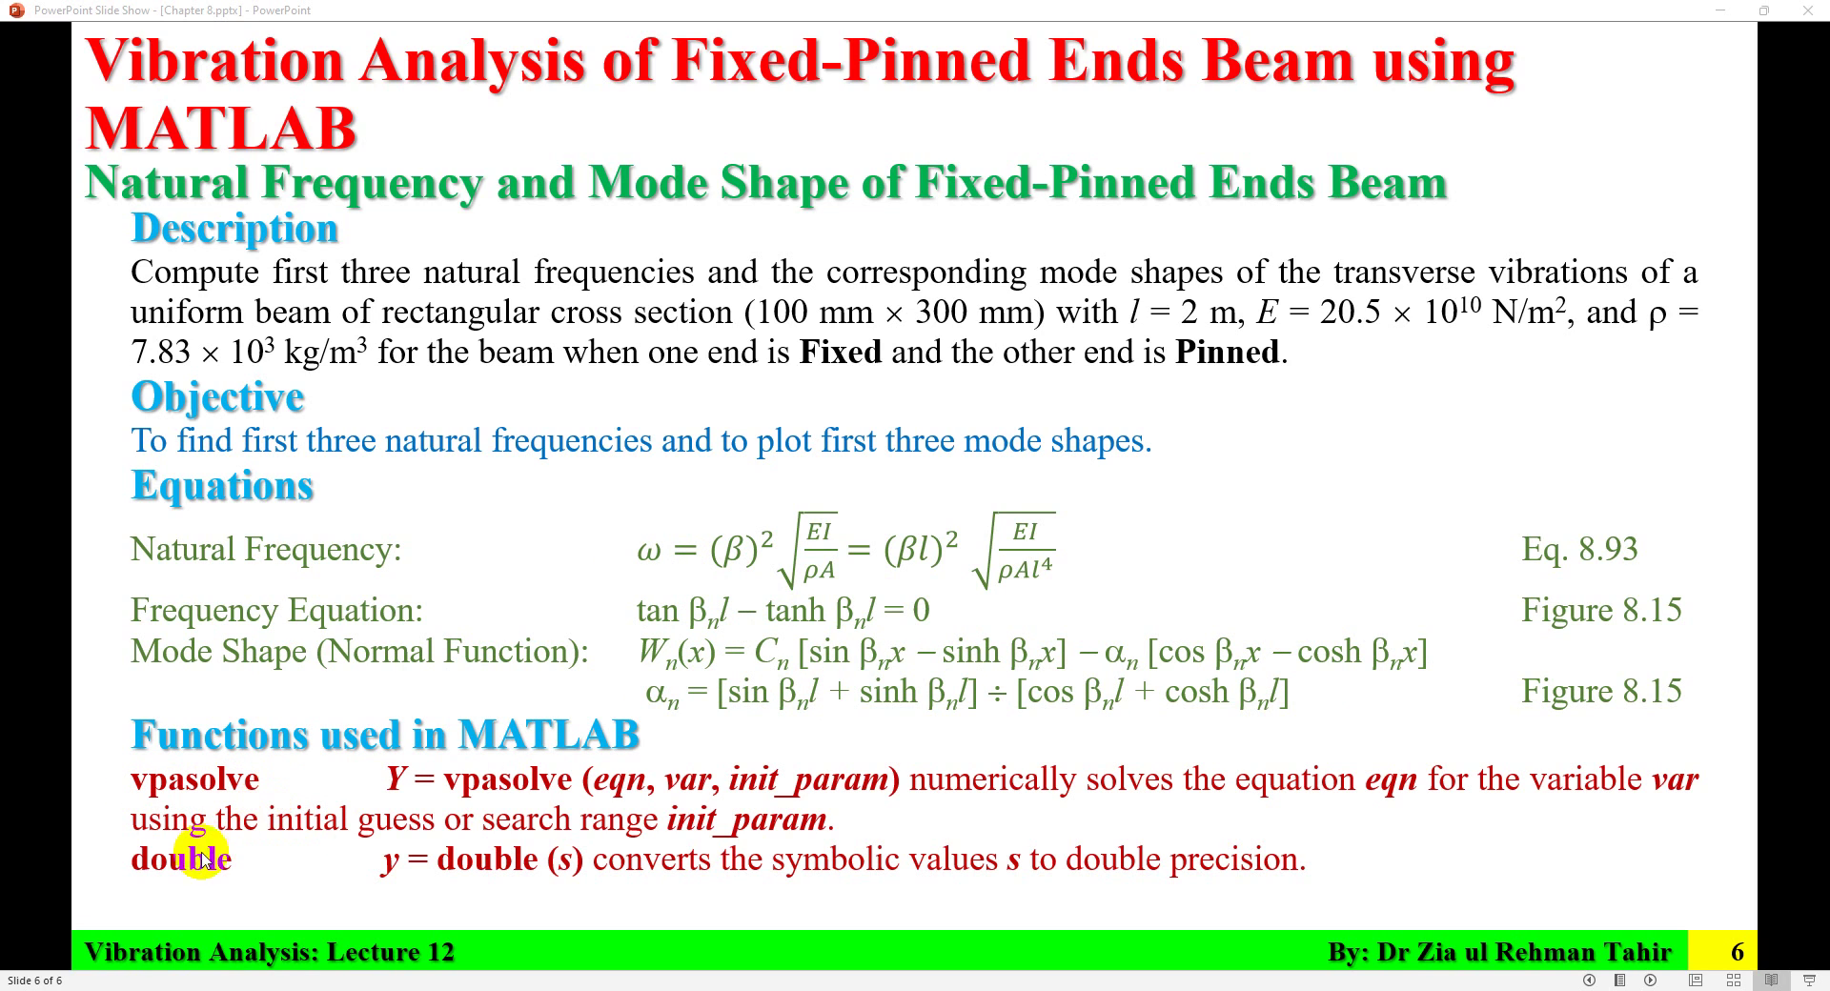
pyautogui.click(215, 870)
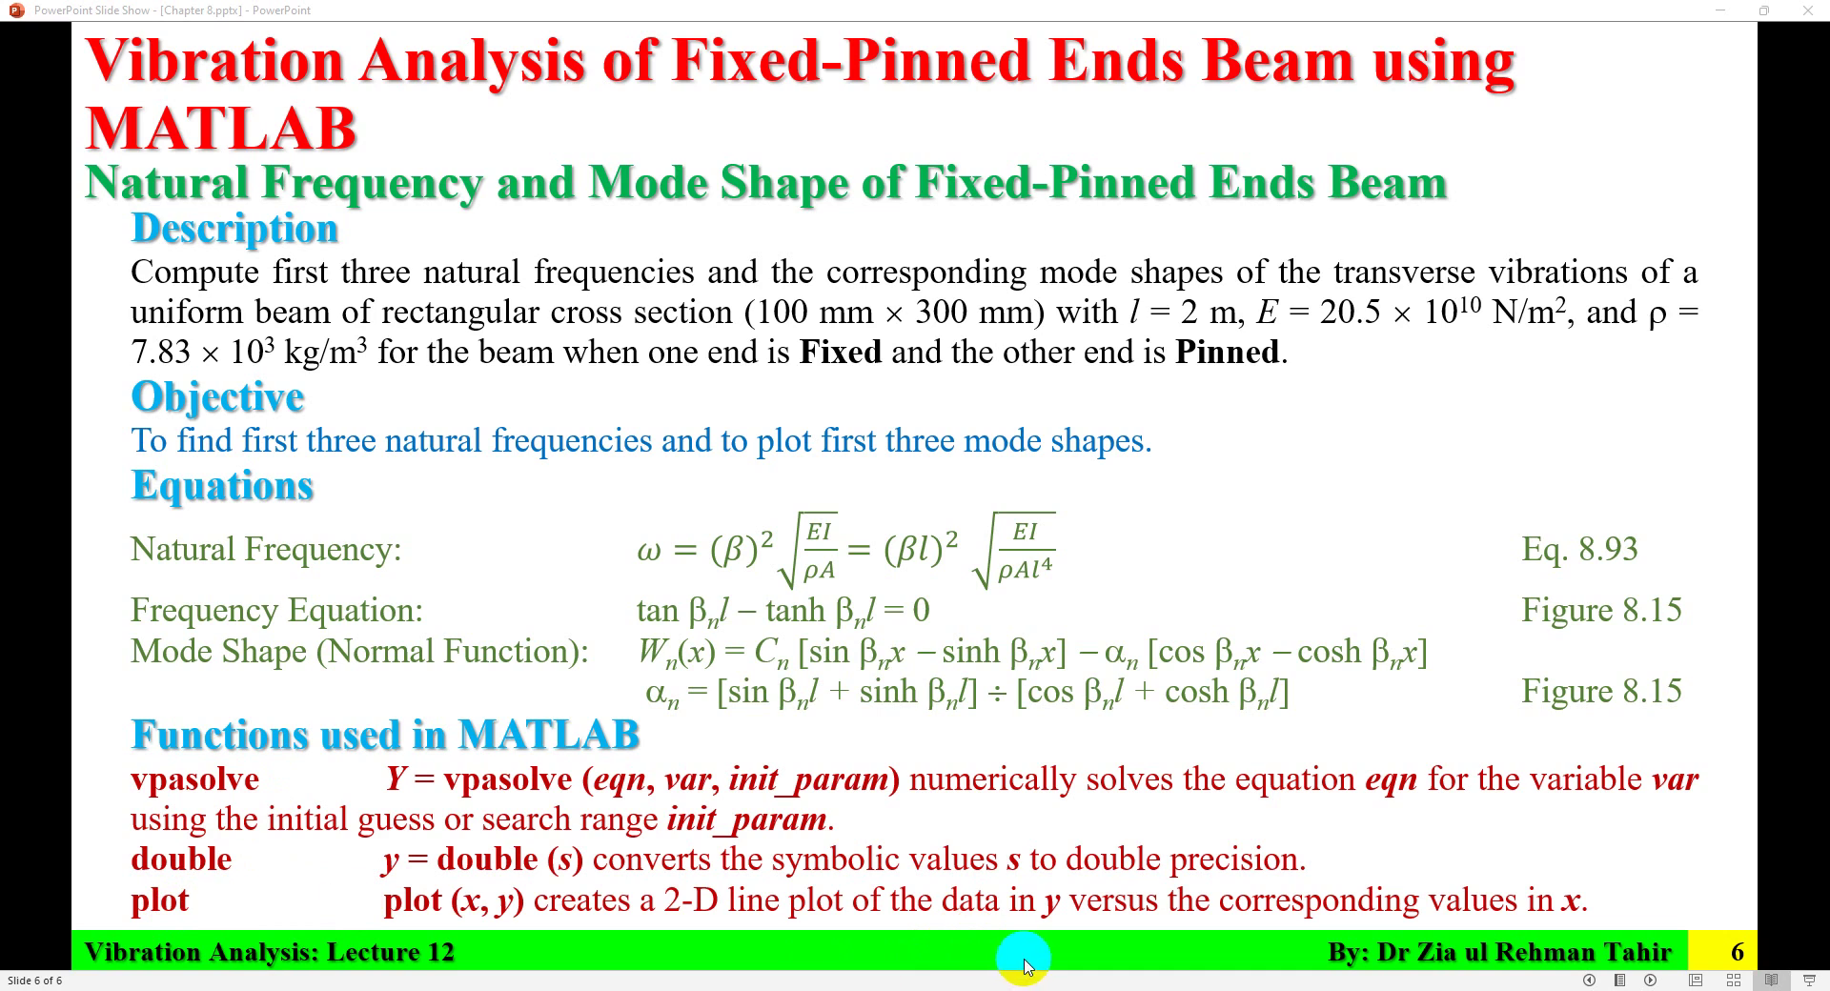
pyautogui.click(1070, 986)
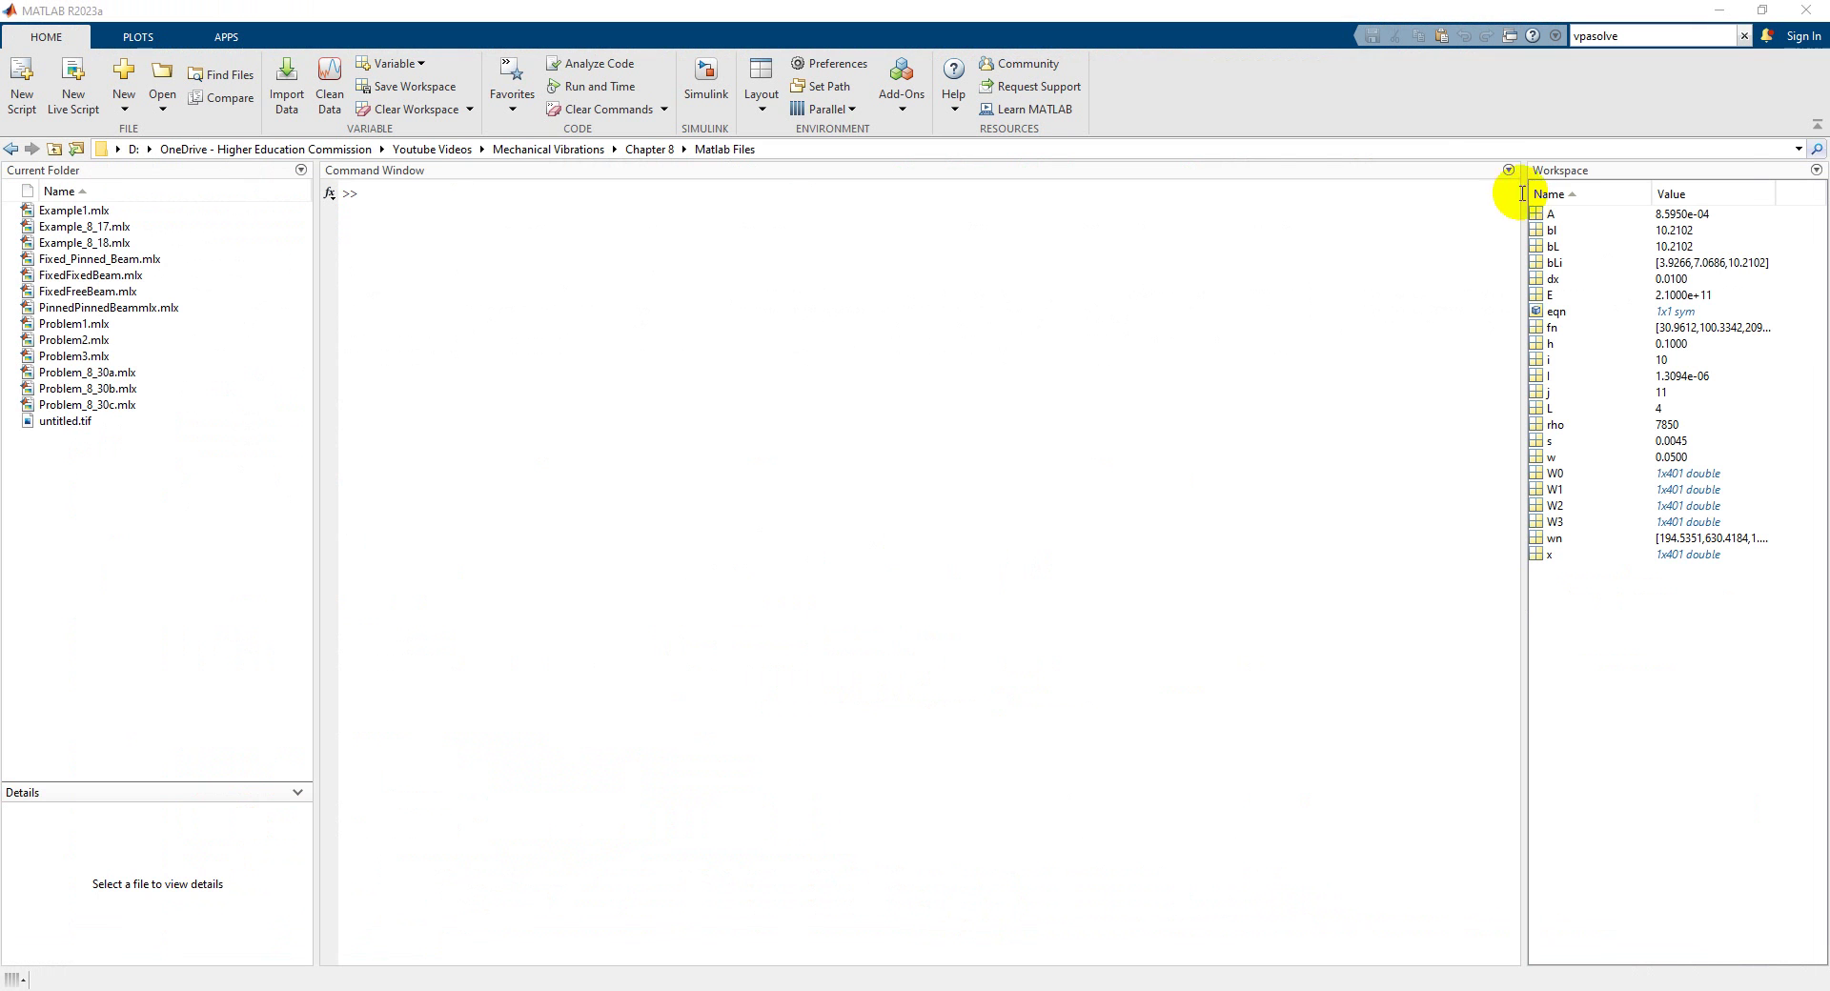
# - Open the solve reference page and highlight the example equation a*x^2 + b*x + c == 0
pyautogui.click(1653, 37)
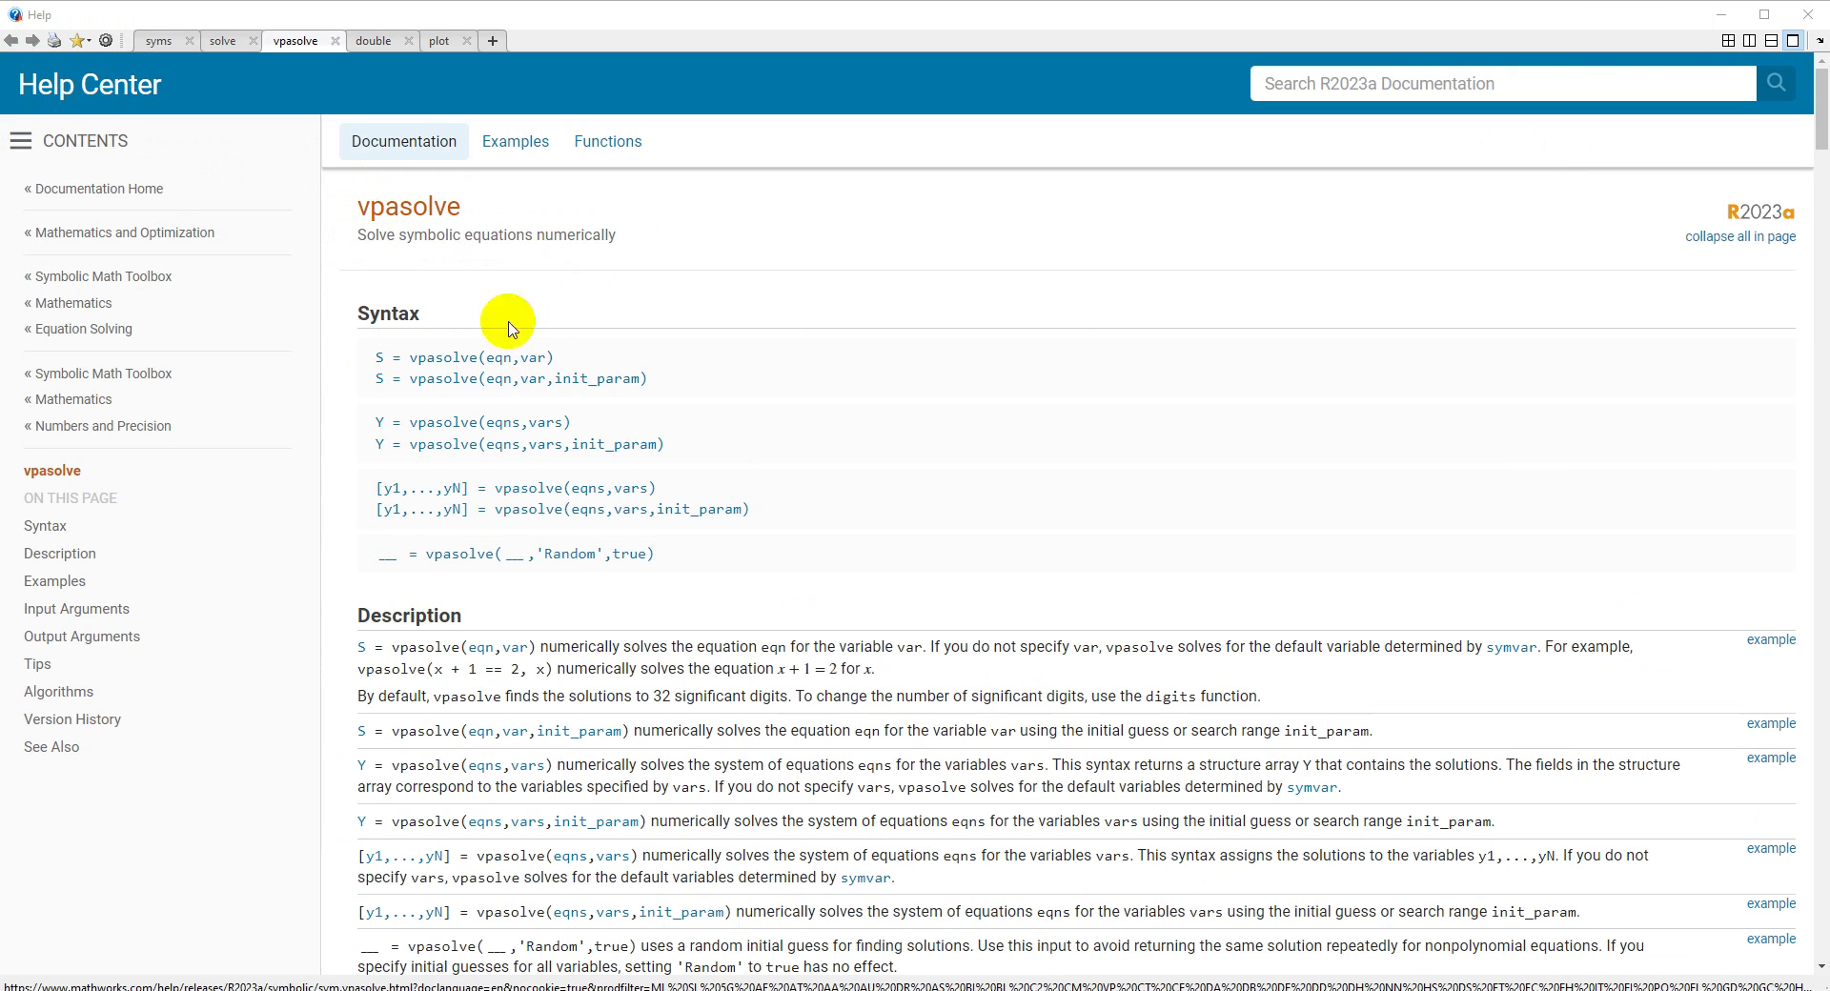
pyautogui.click(223, 41)
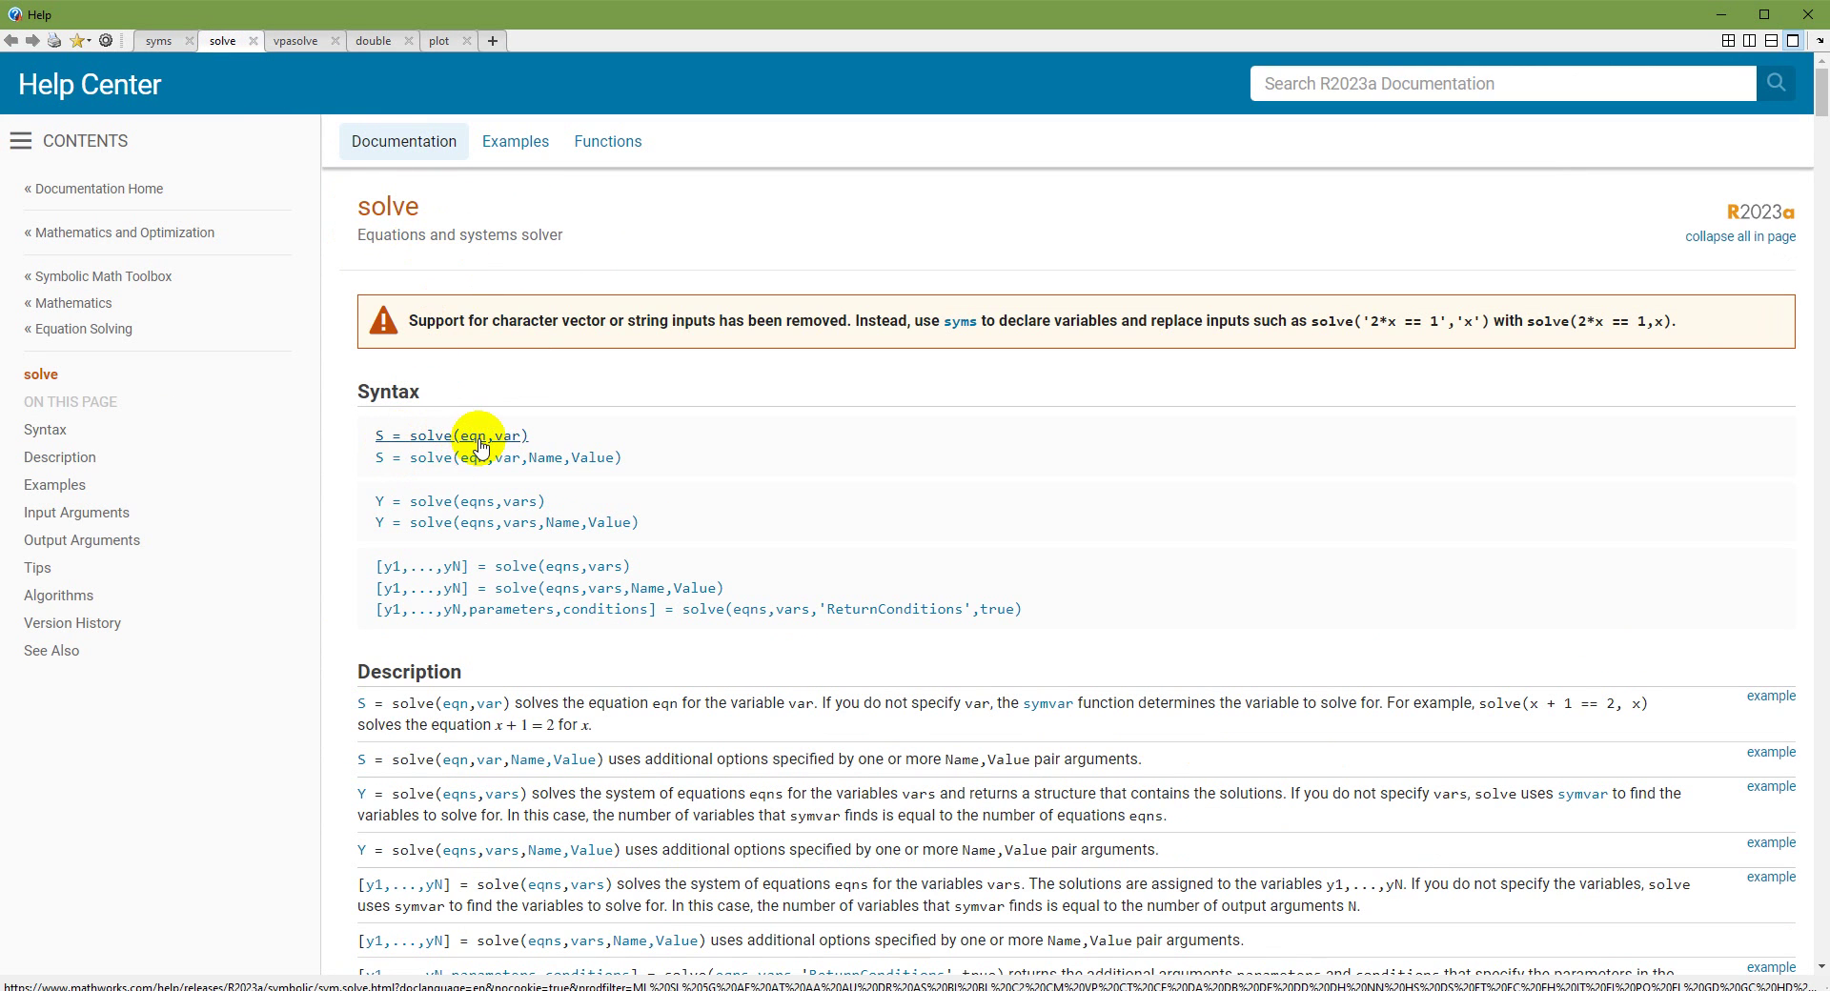
pyautogui.scroll(-7, 788, 580)
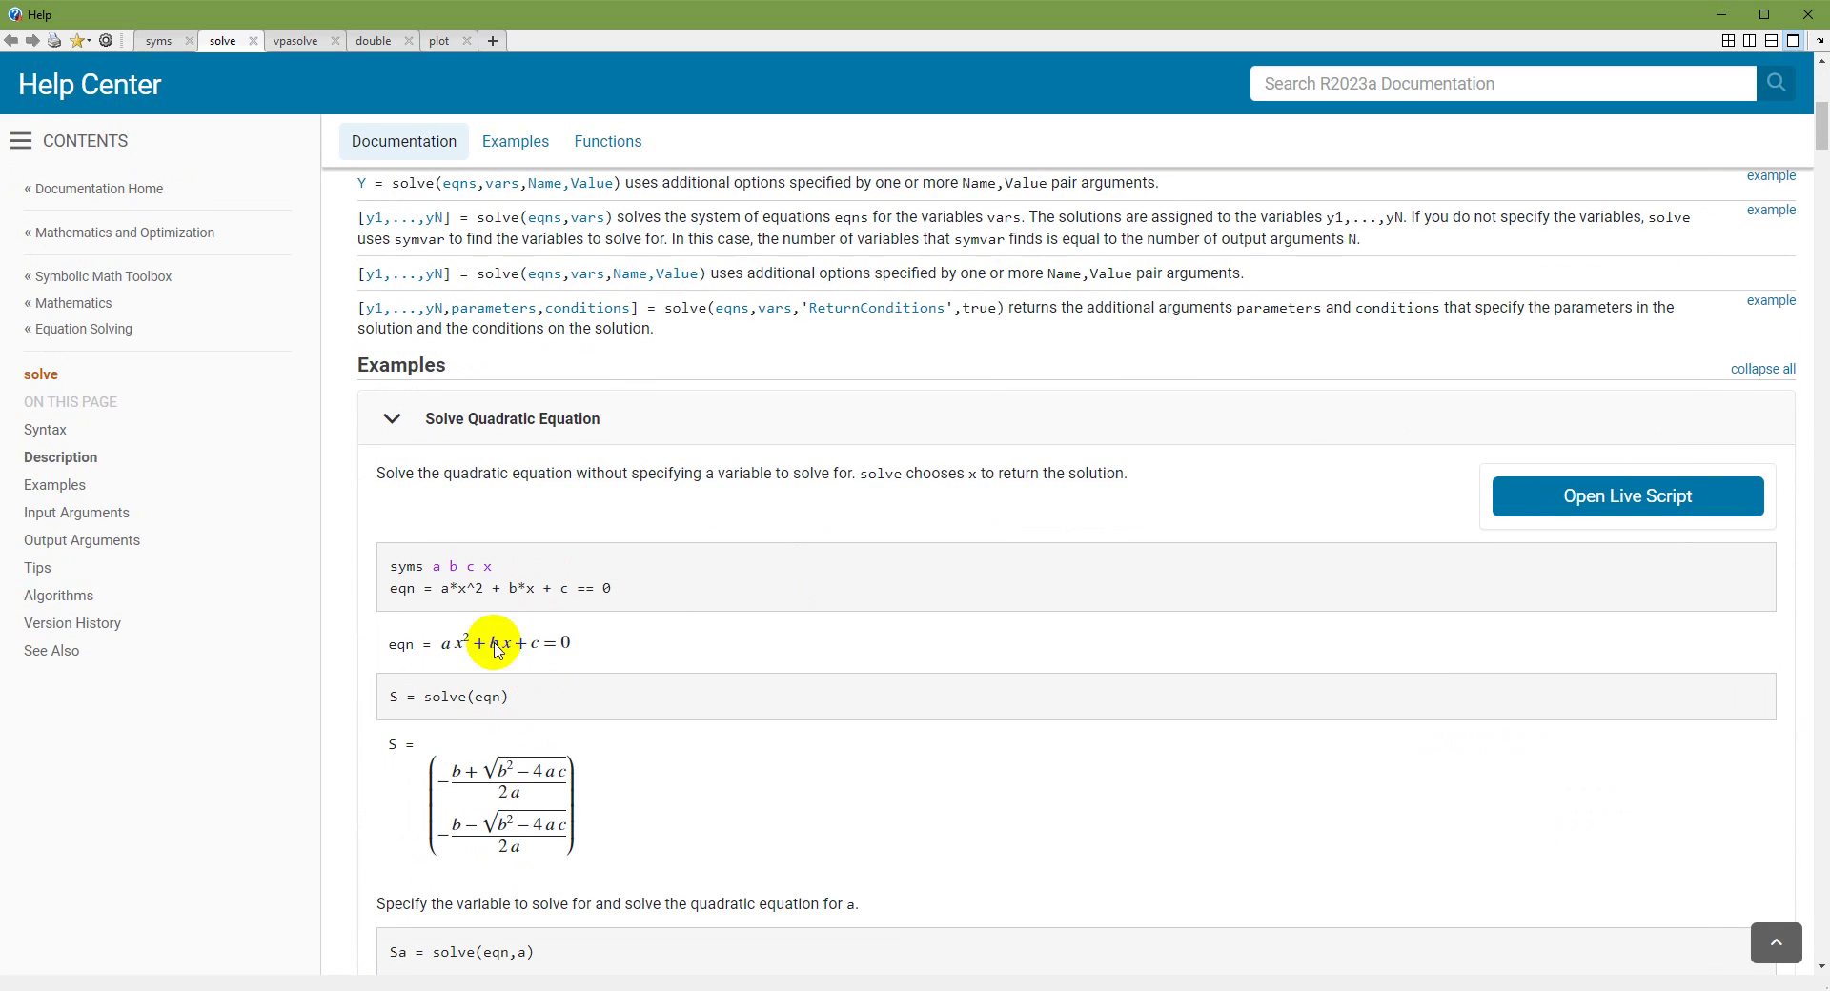
pyautogui.moveTo(440, 588); pyautogui.dragTo(614, 591)
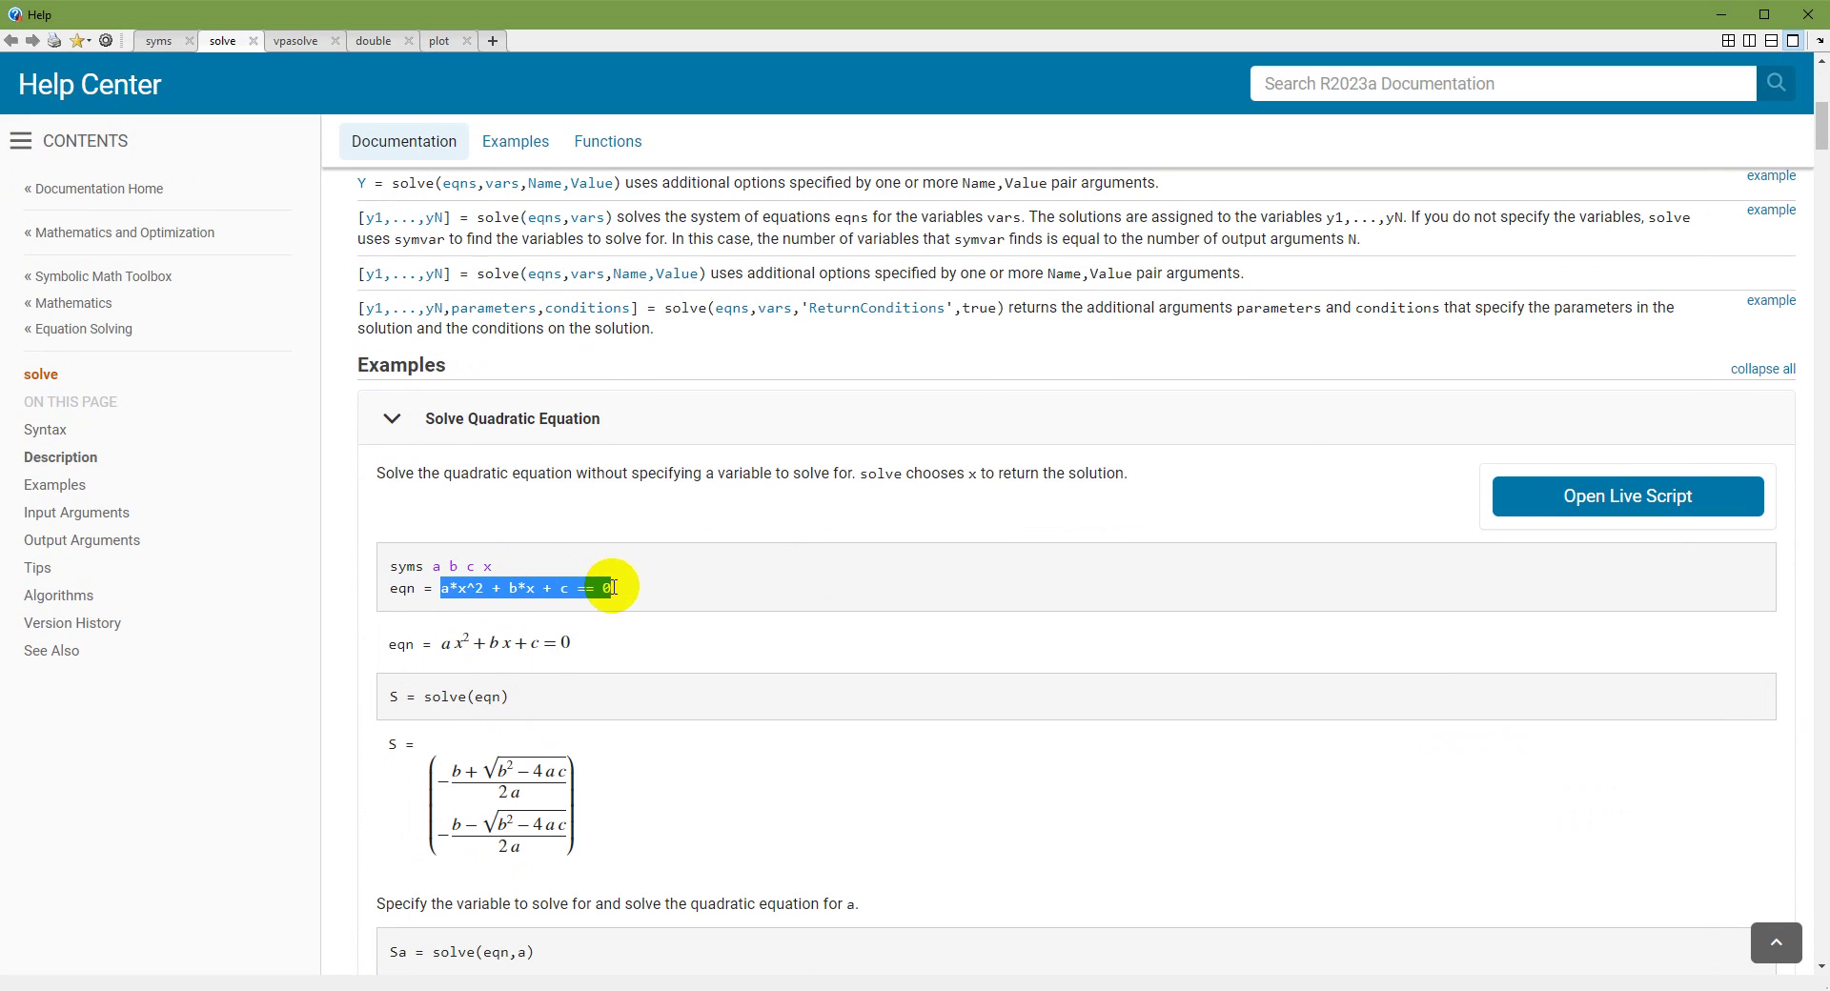
pyautogui.moveTo(394, 588); pyautogui.dragTo(623, 601)
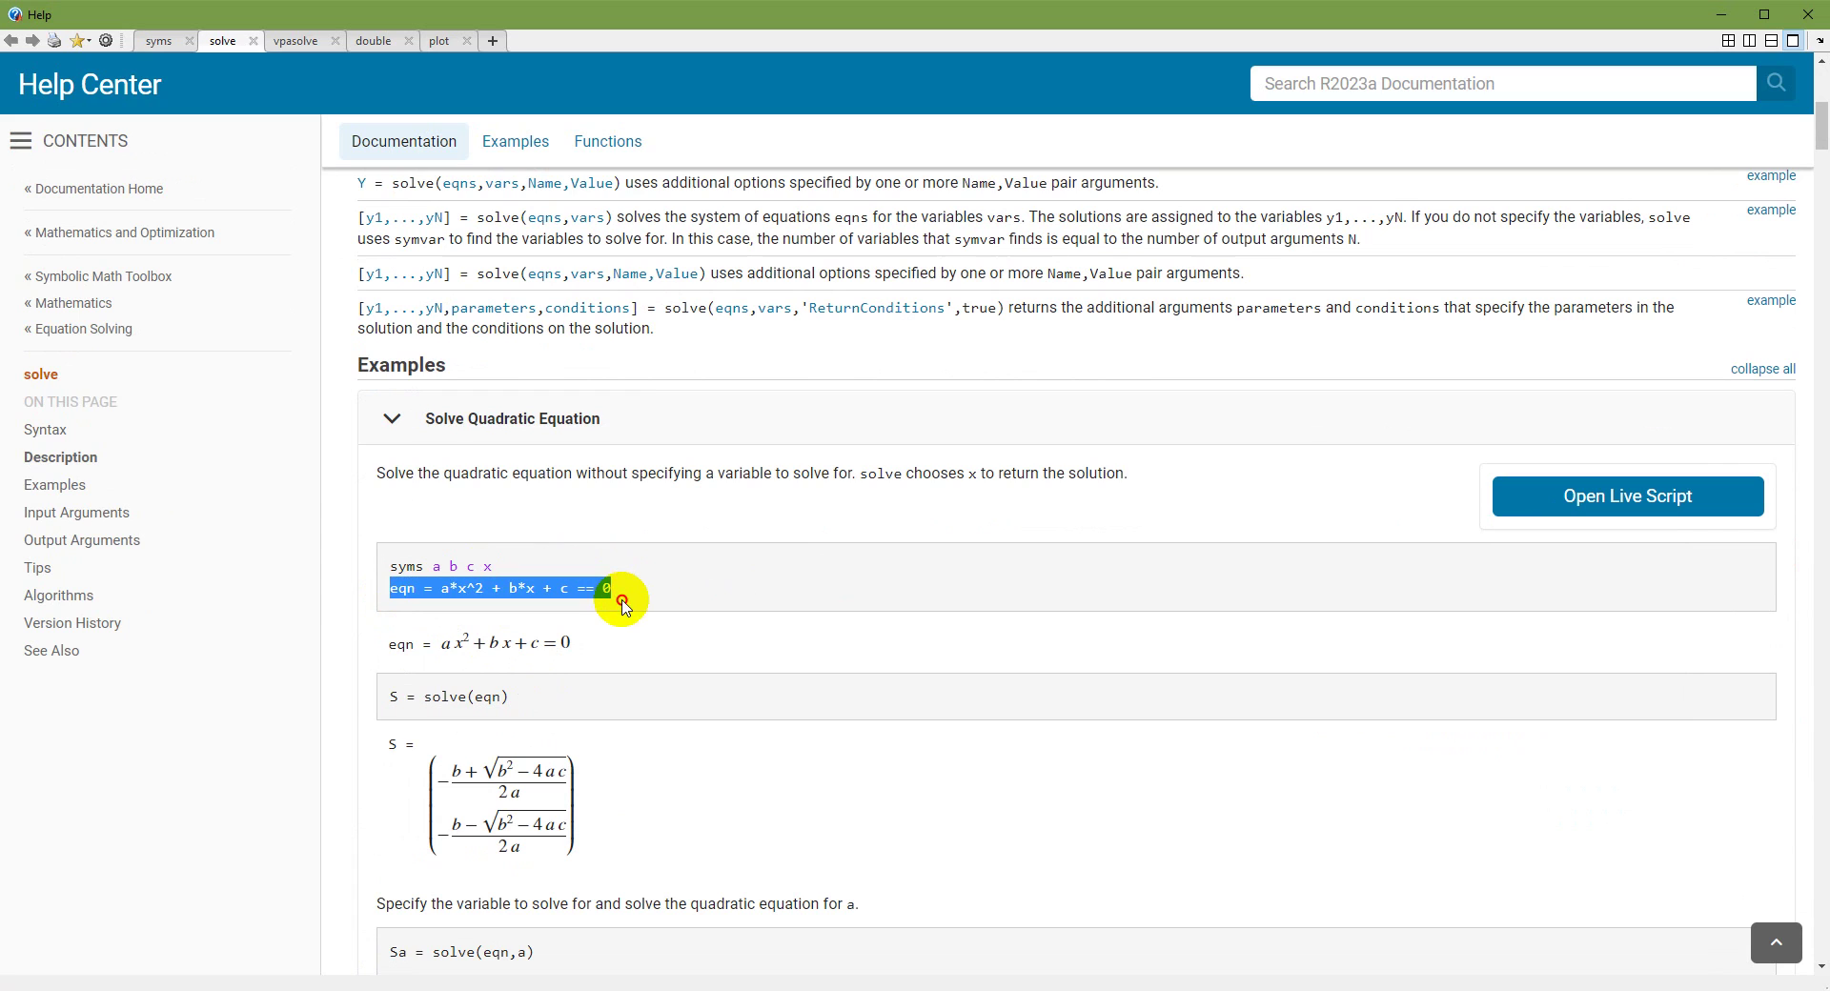
pyautogui.click(399, 566)
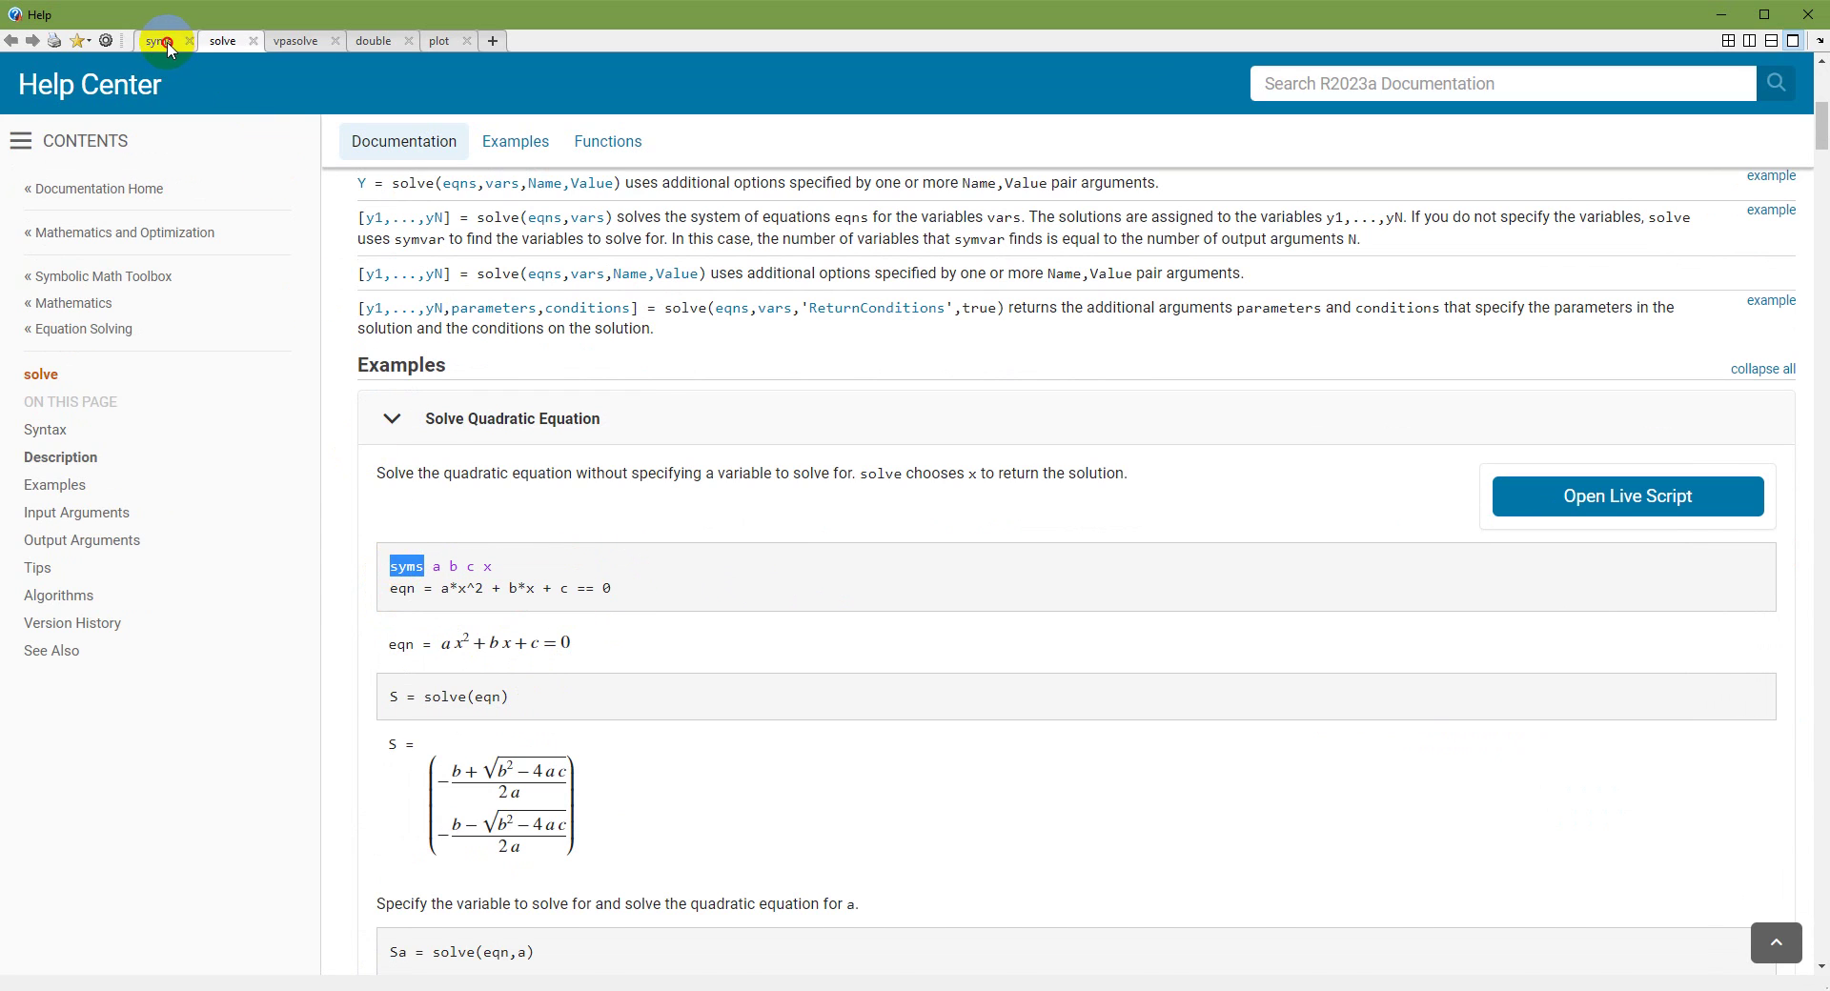
# - Glance at the syms page, return to solve, and highlight the eqn line and S = solve(eqn)
pyautogui.click(166, 43)
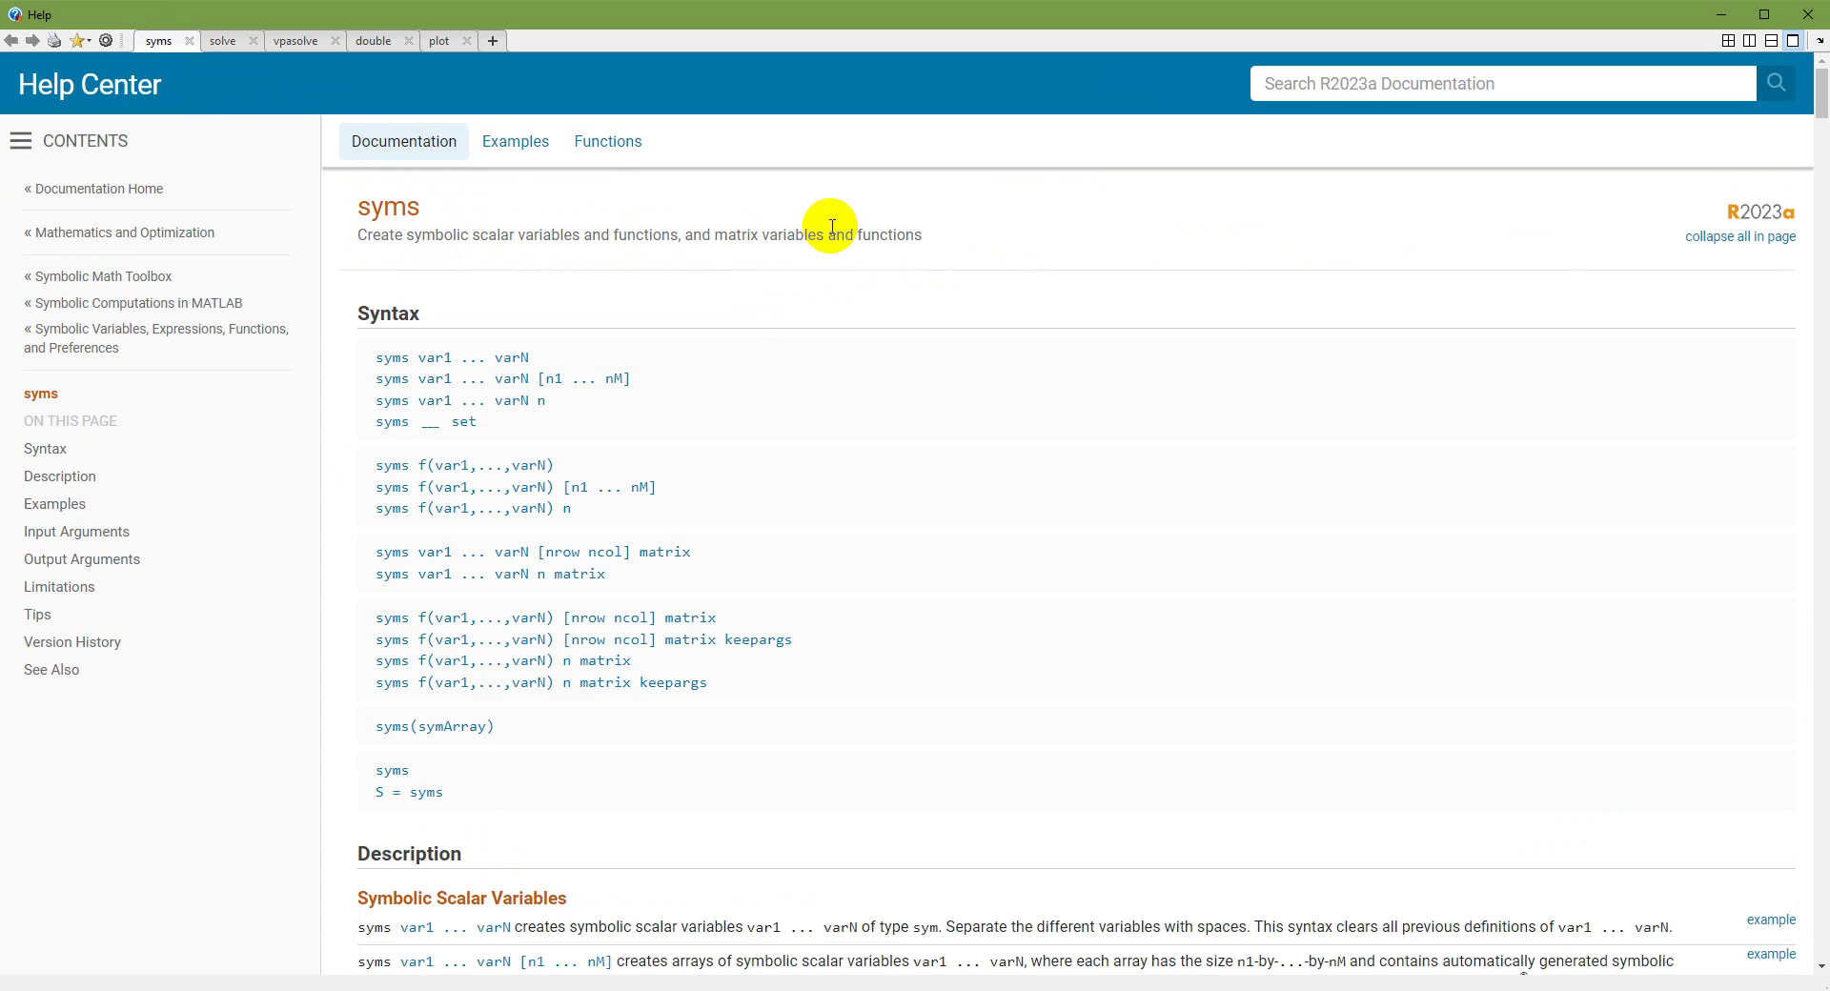
pyautogui.scroll(-5, 906, 438)
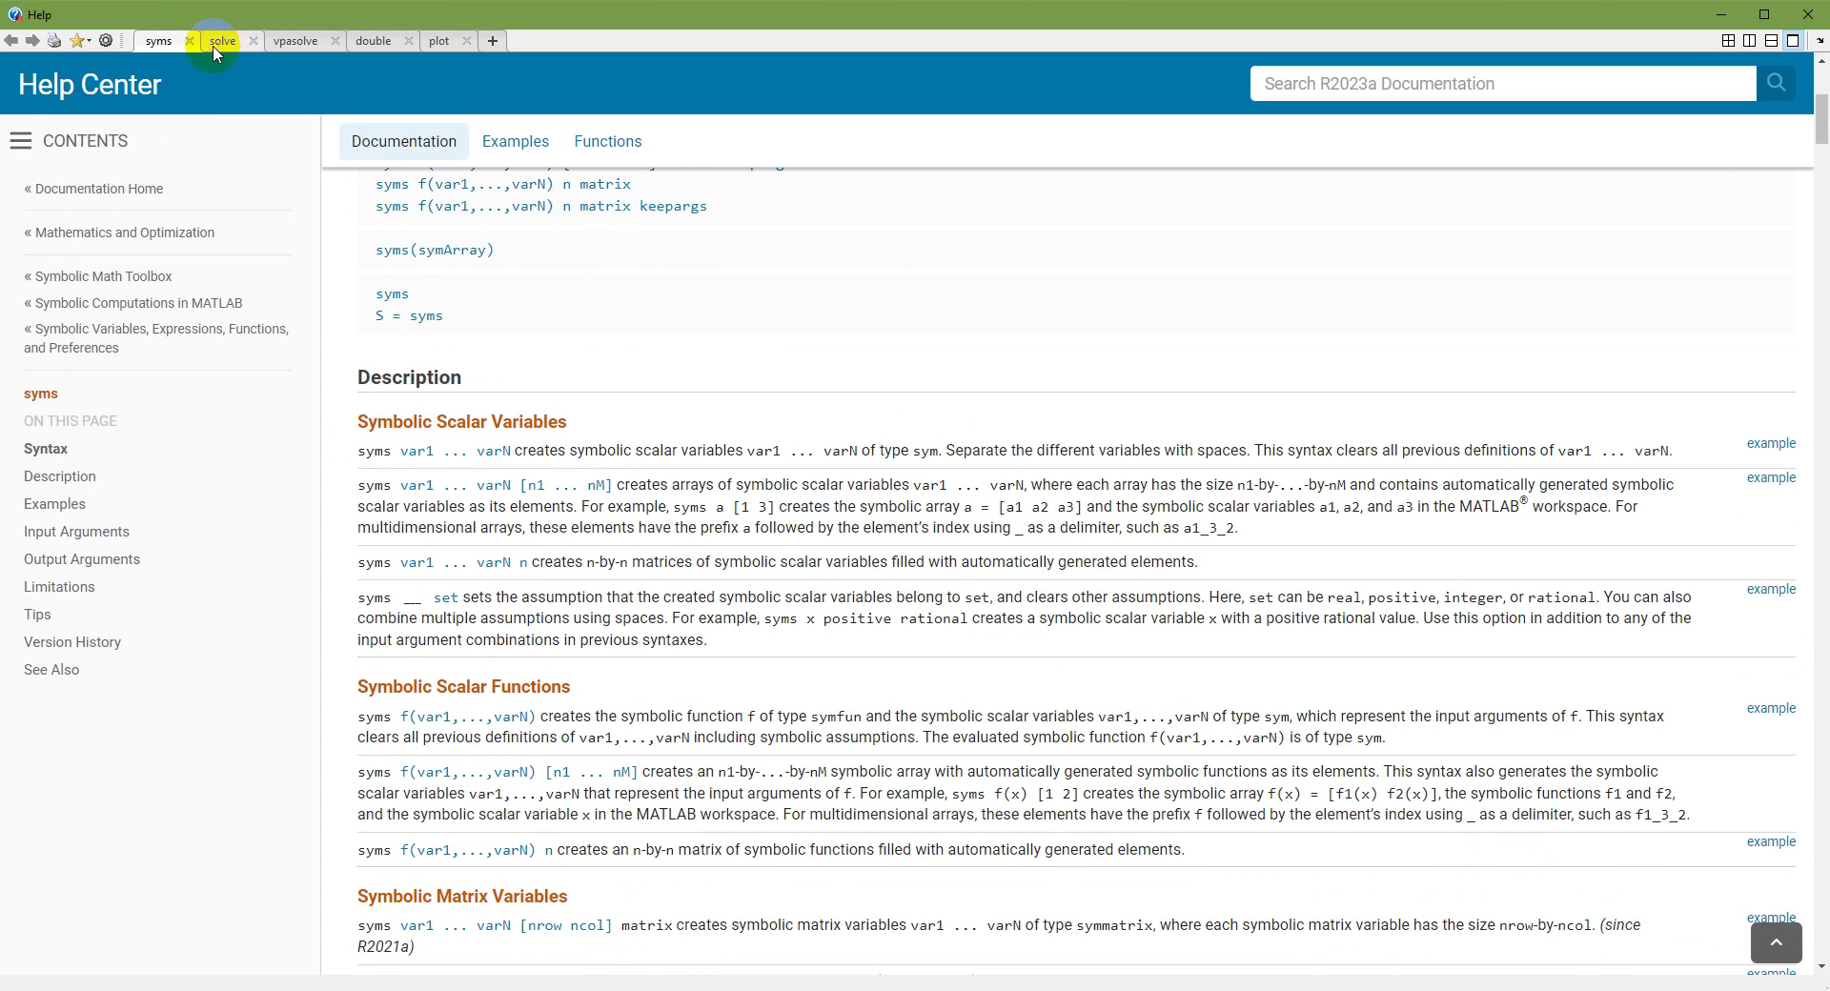
pyautogui.click(213, 44)
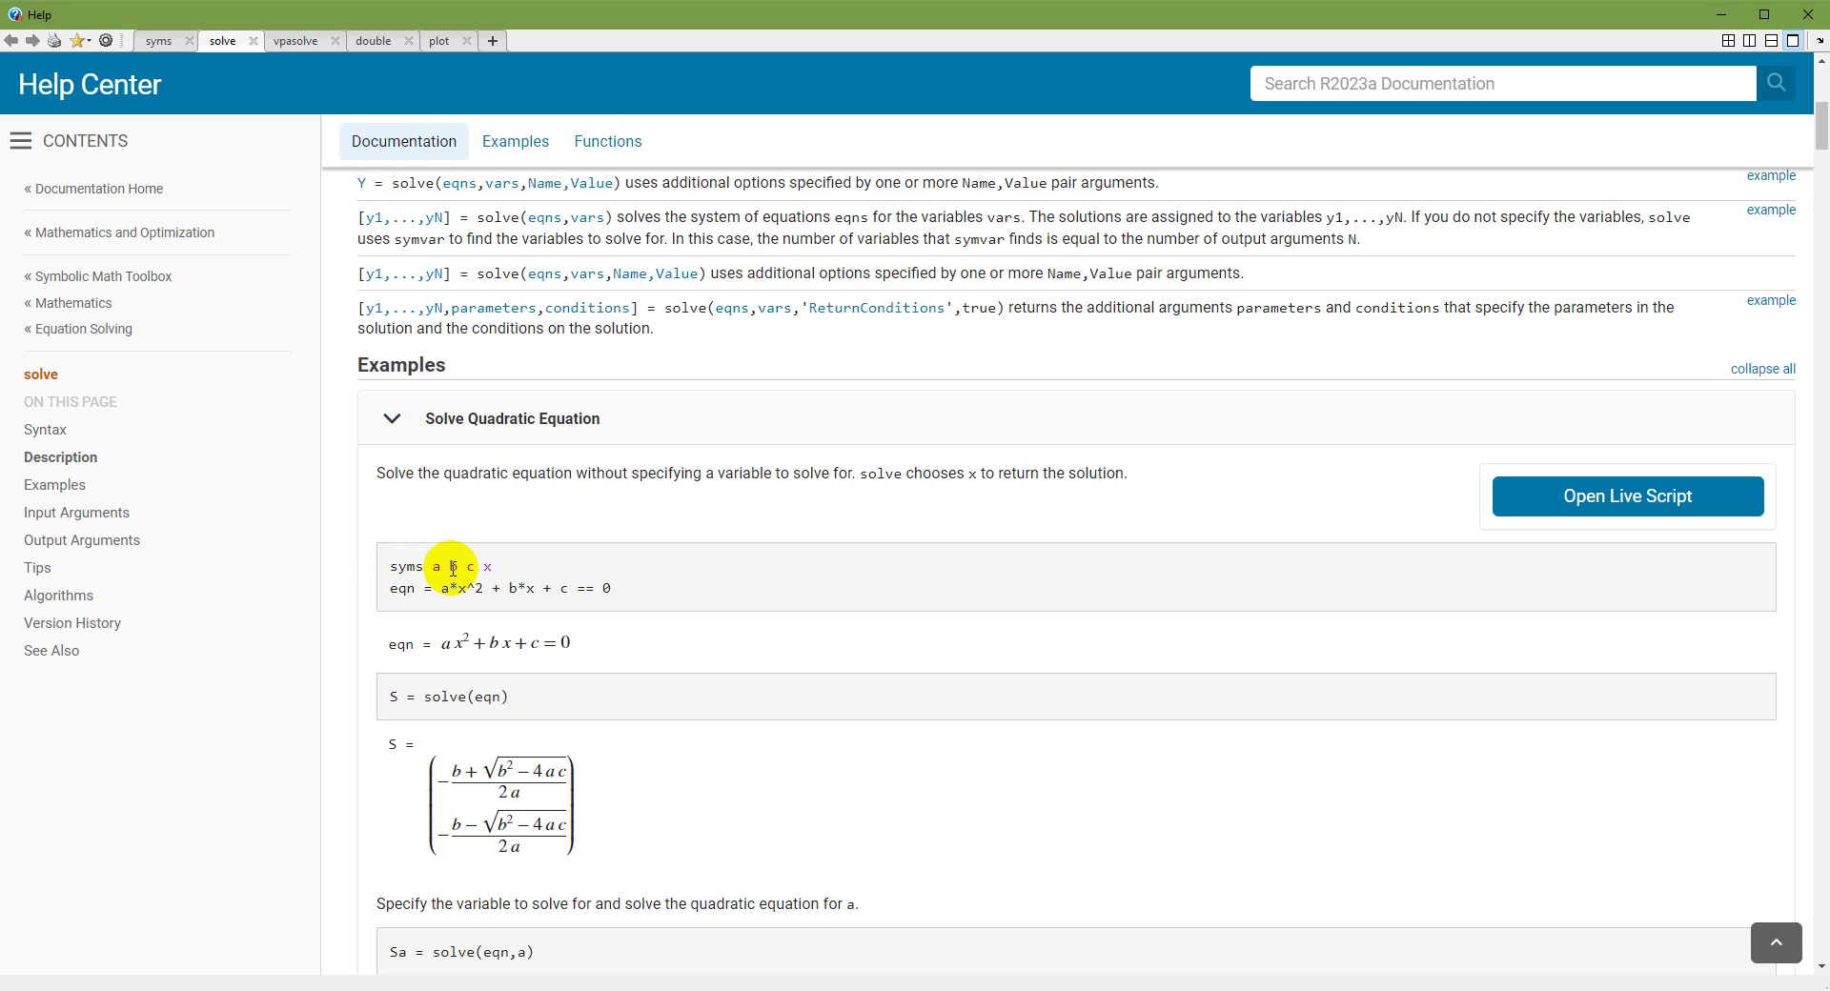
pyautogui.tripleClick(401, 585)
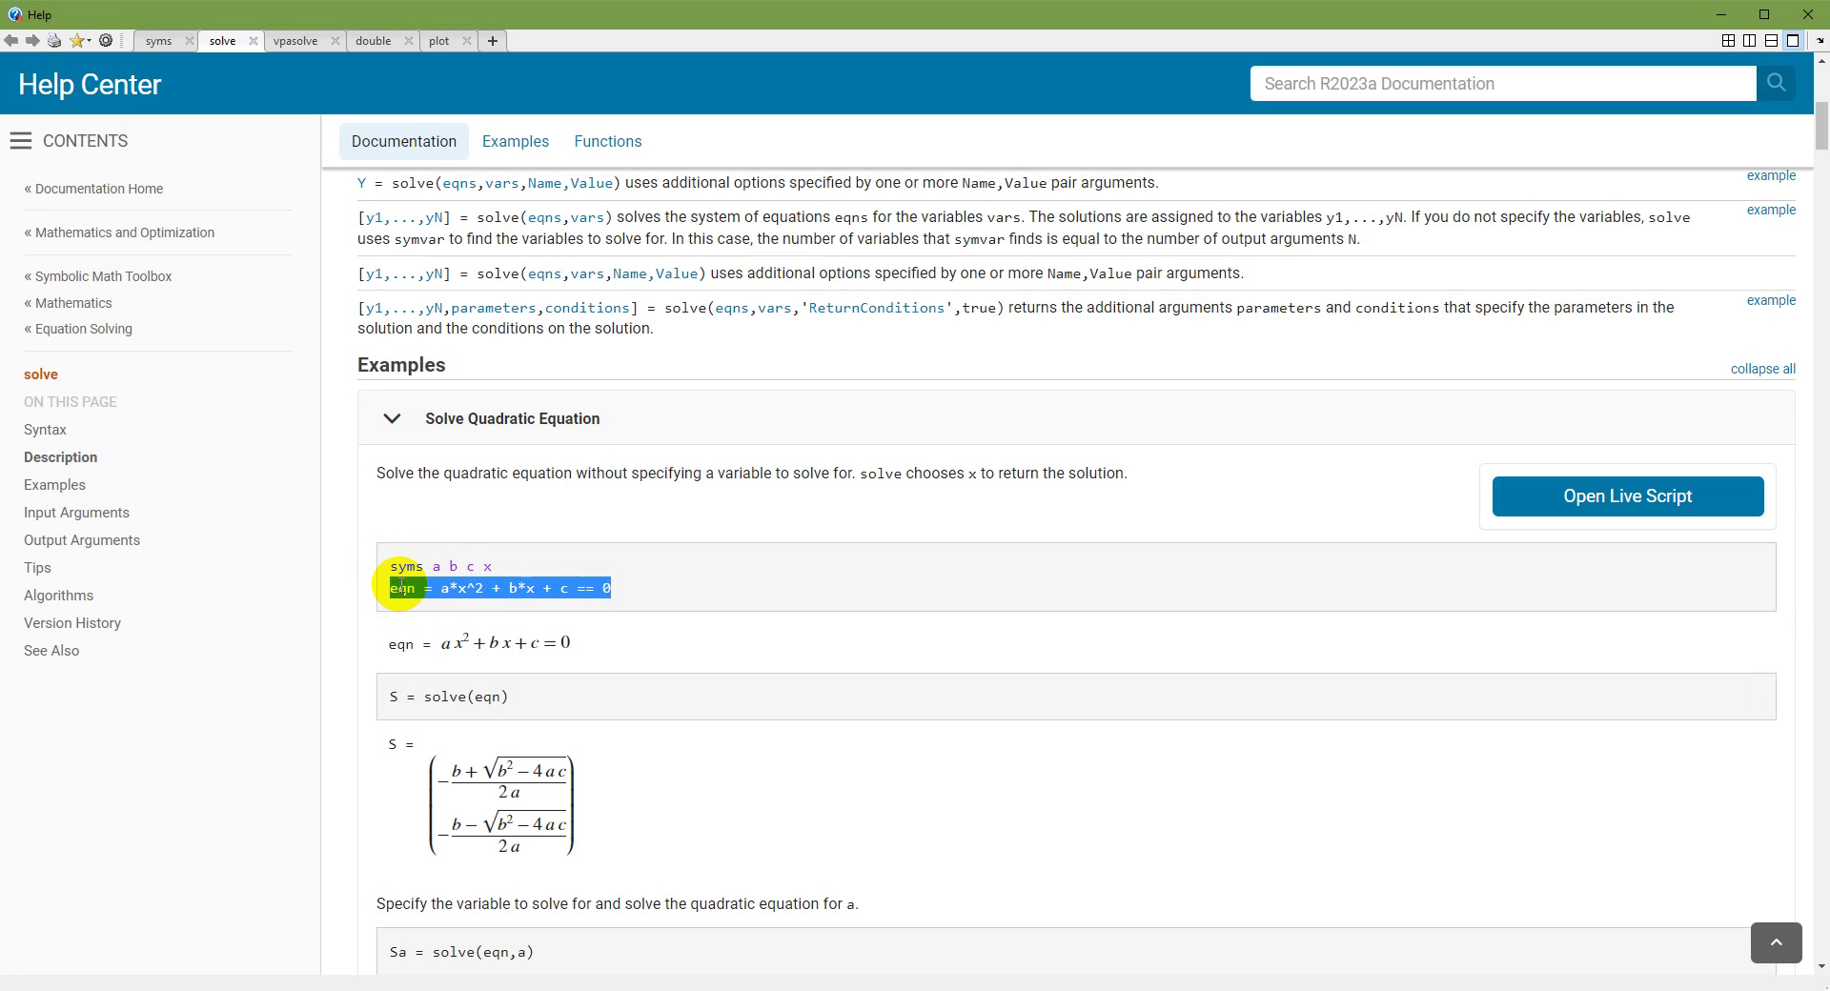
pyautogui.doubleClick(446, 700)
pyautogui.click(448, 704)
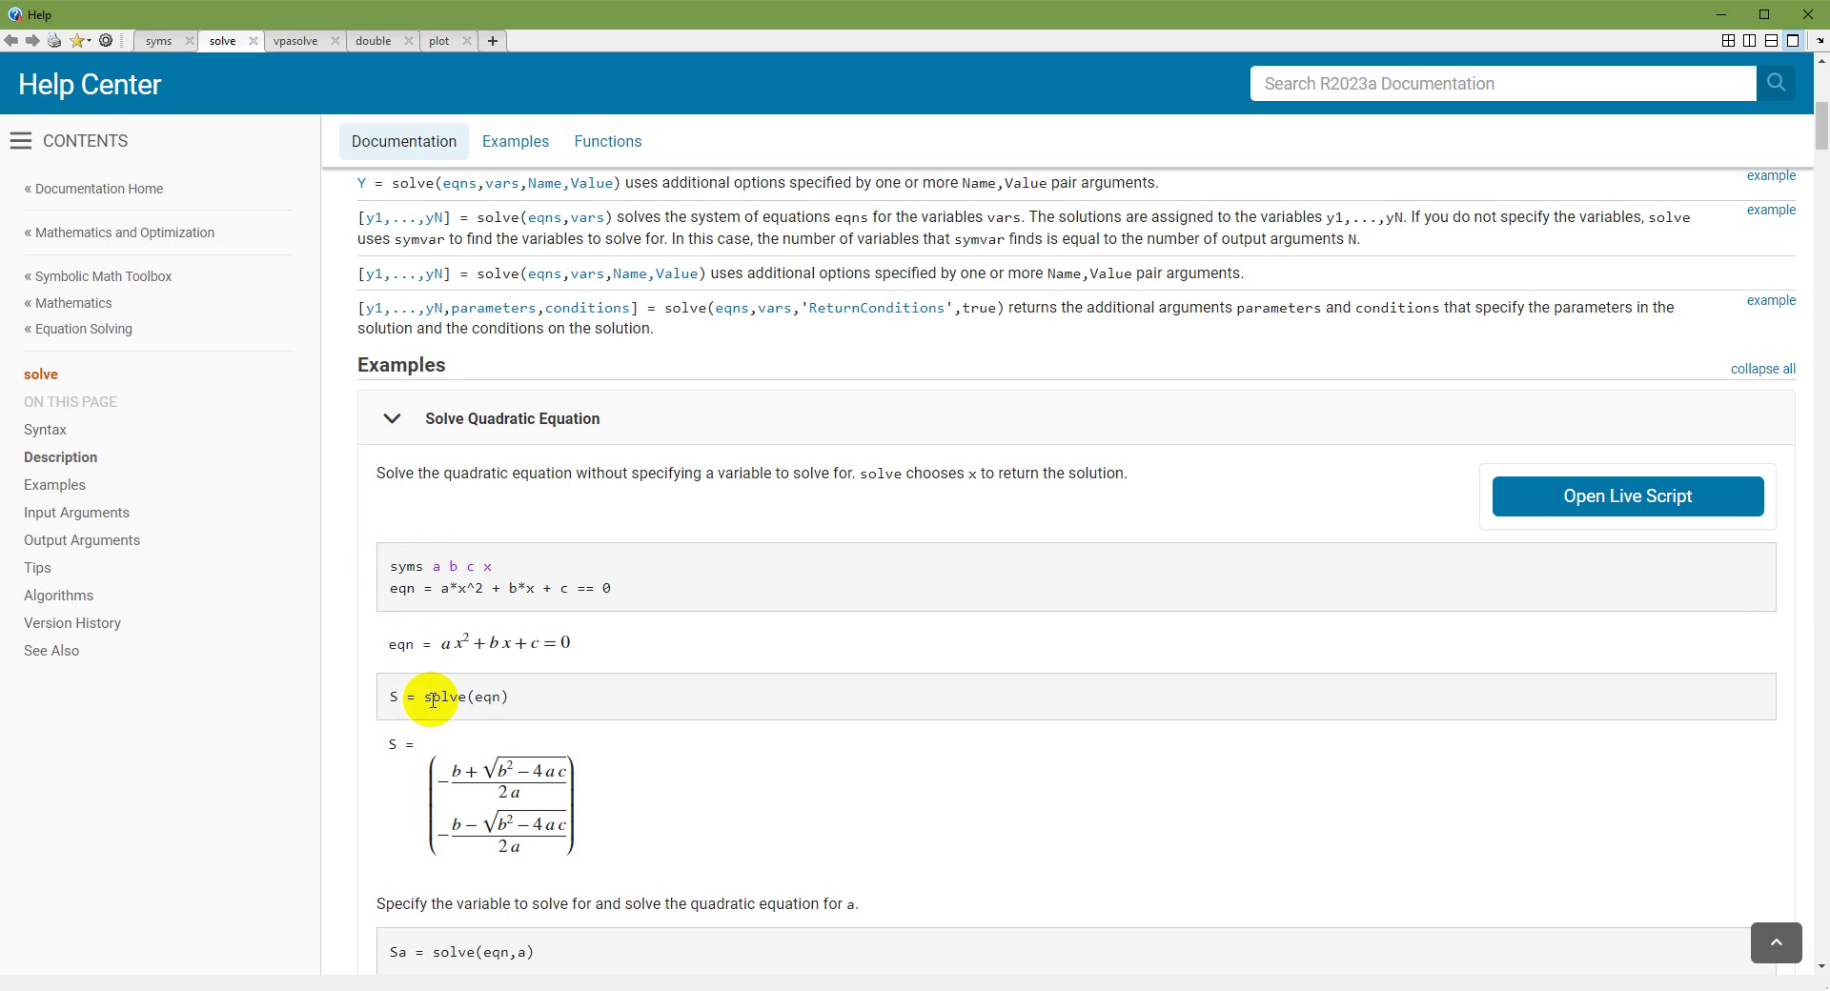
pyautogui.scroll(-2, 453, 763)
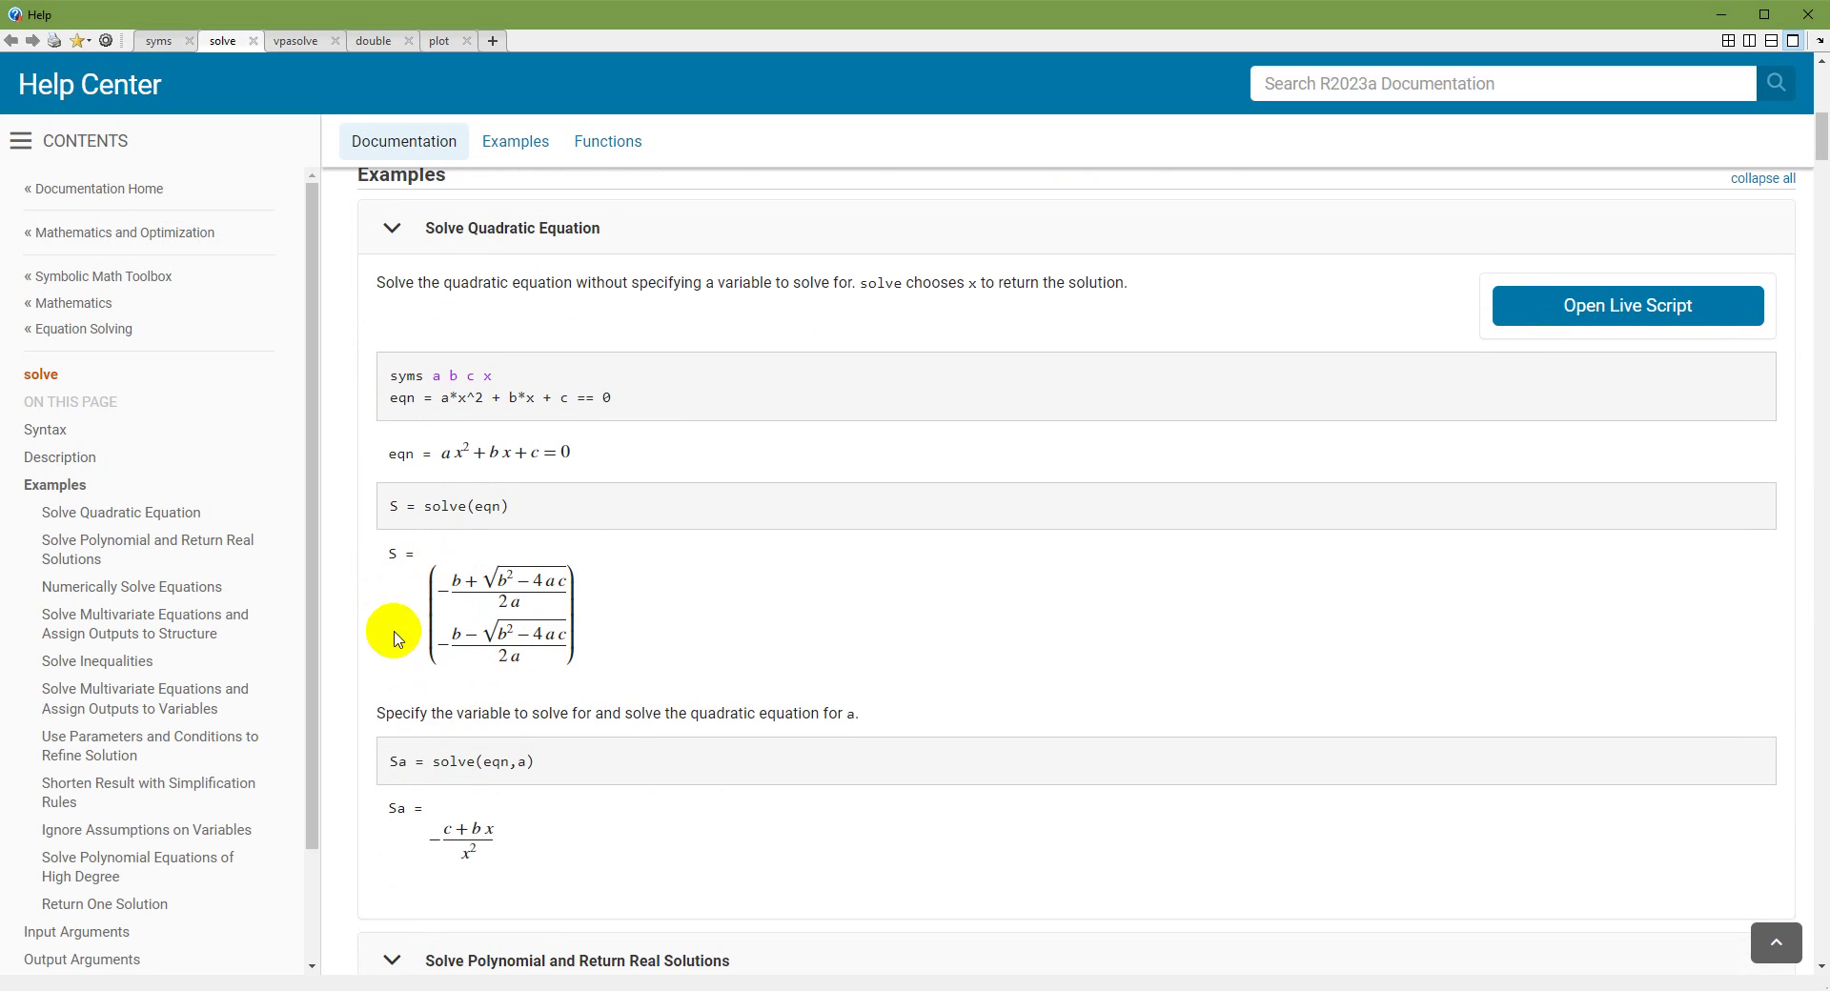
# - Review the vpasolve page, highlighting the numeric solution of sin(x) == 1/2
pyautogui.click(293, 42)
pyautogui.scroll(-7, 511, 572)
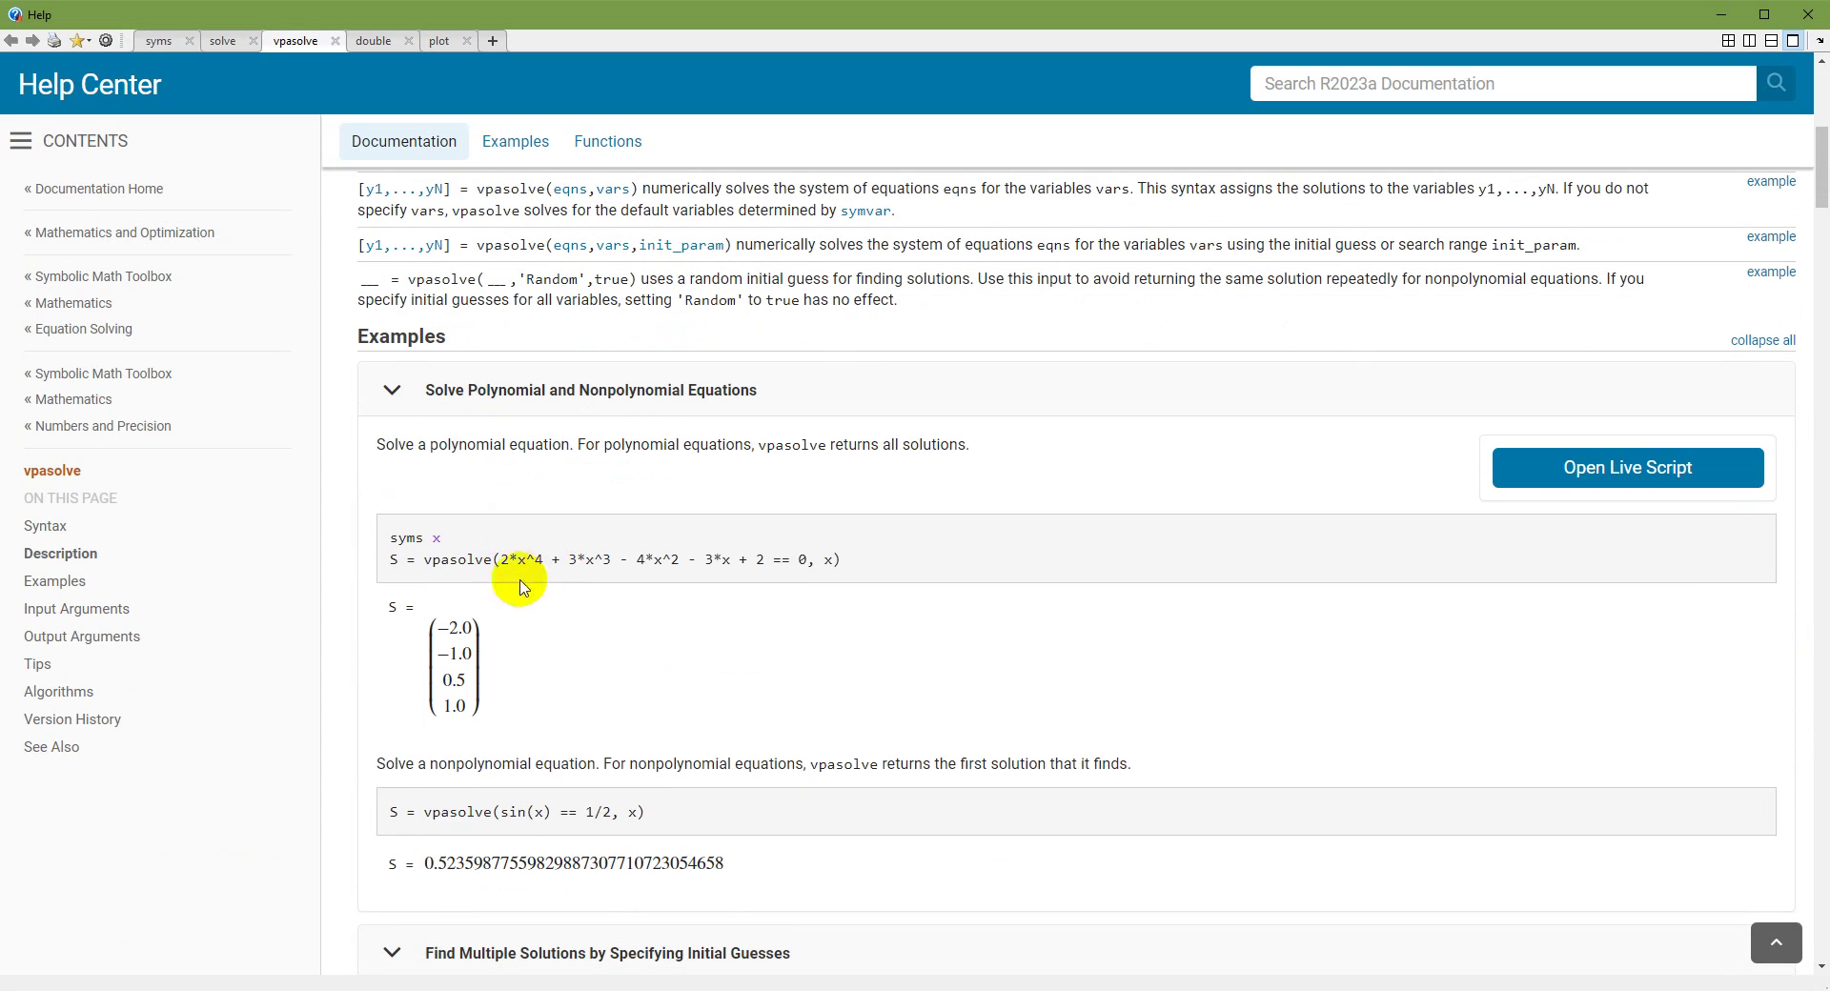
pyautogui.moveTo(421, 865); pyautogui.dragTo(726, 863)
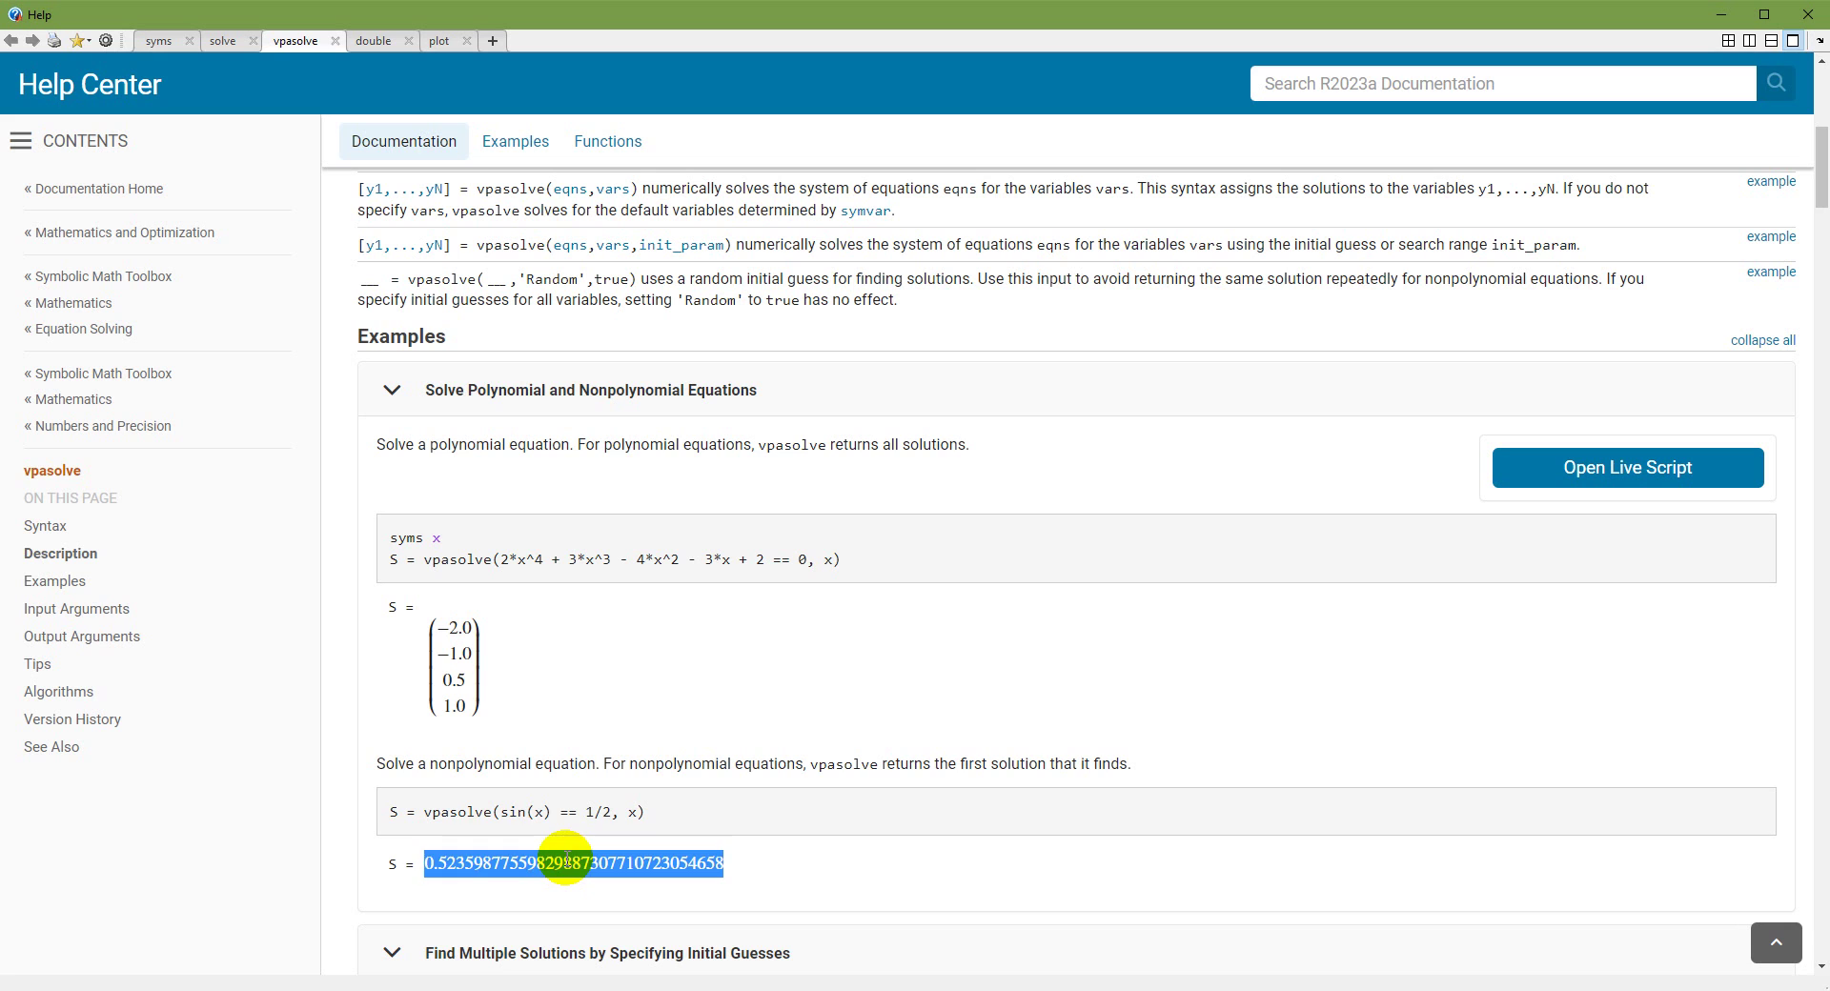
pyautogui.scroll(7, 567, 861)
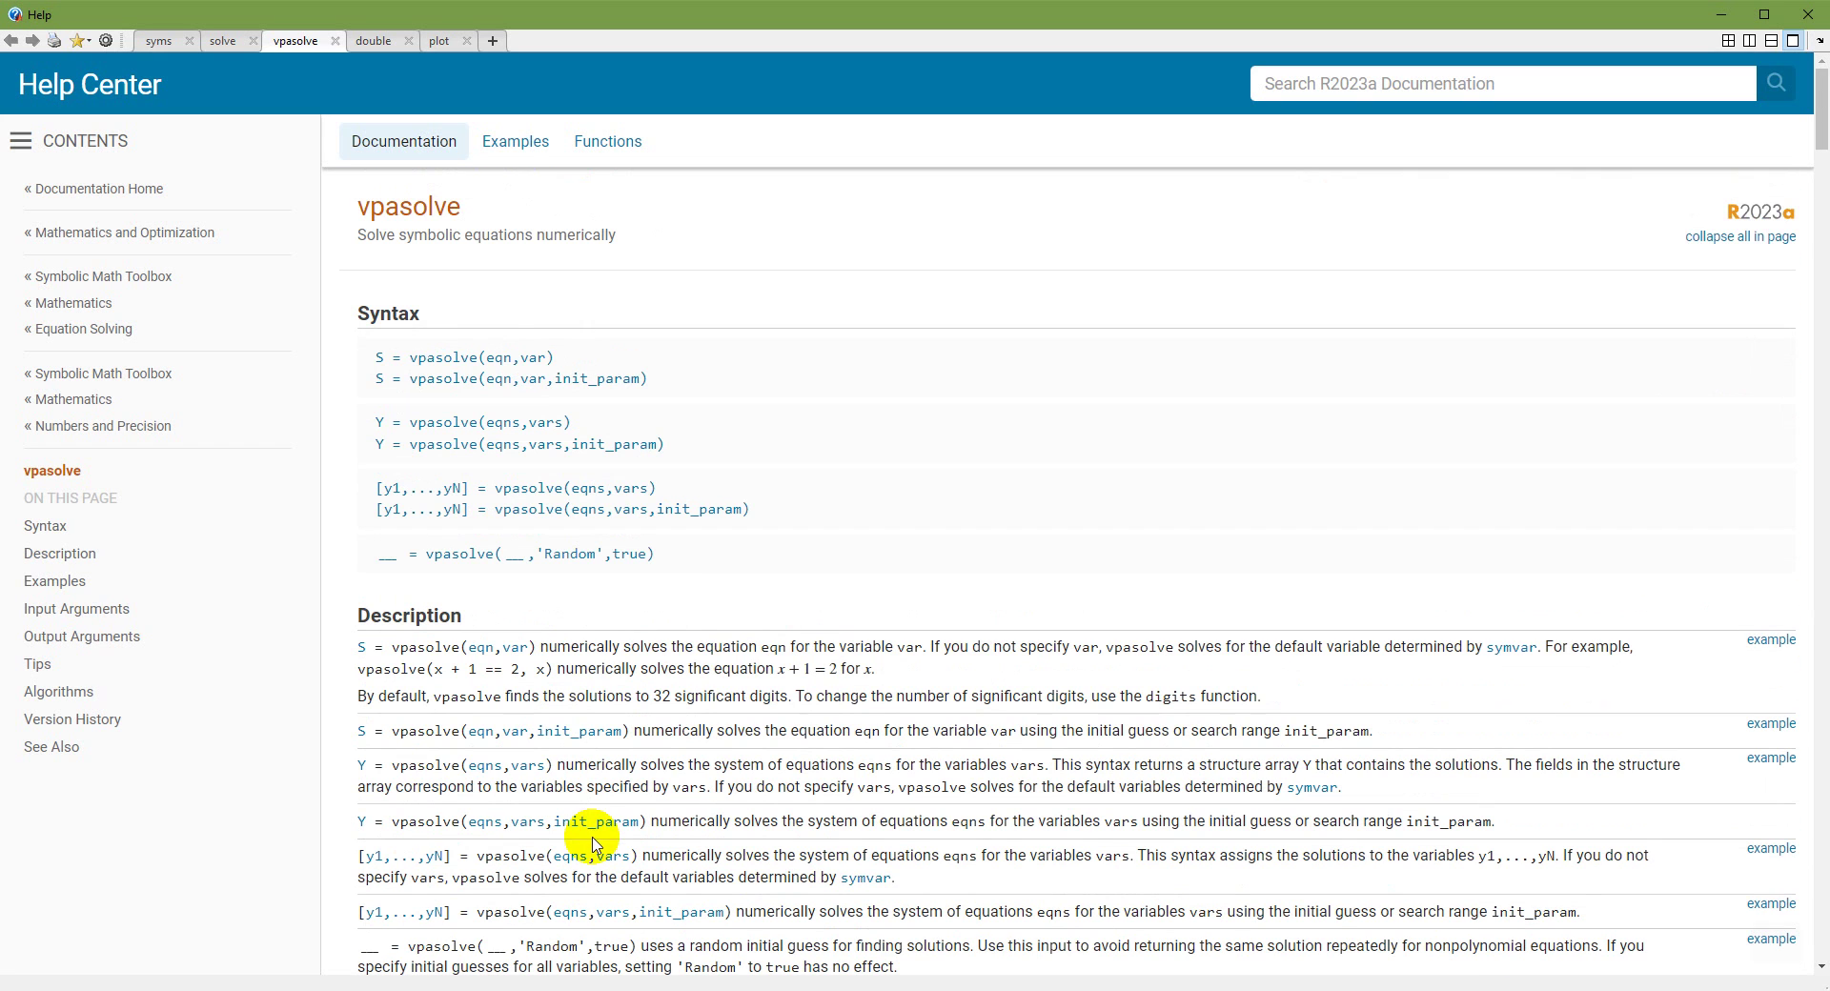
# - Browse the double and plot reference pages, then return to the MATLAB desktop
pyautogui.click(372, 43)
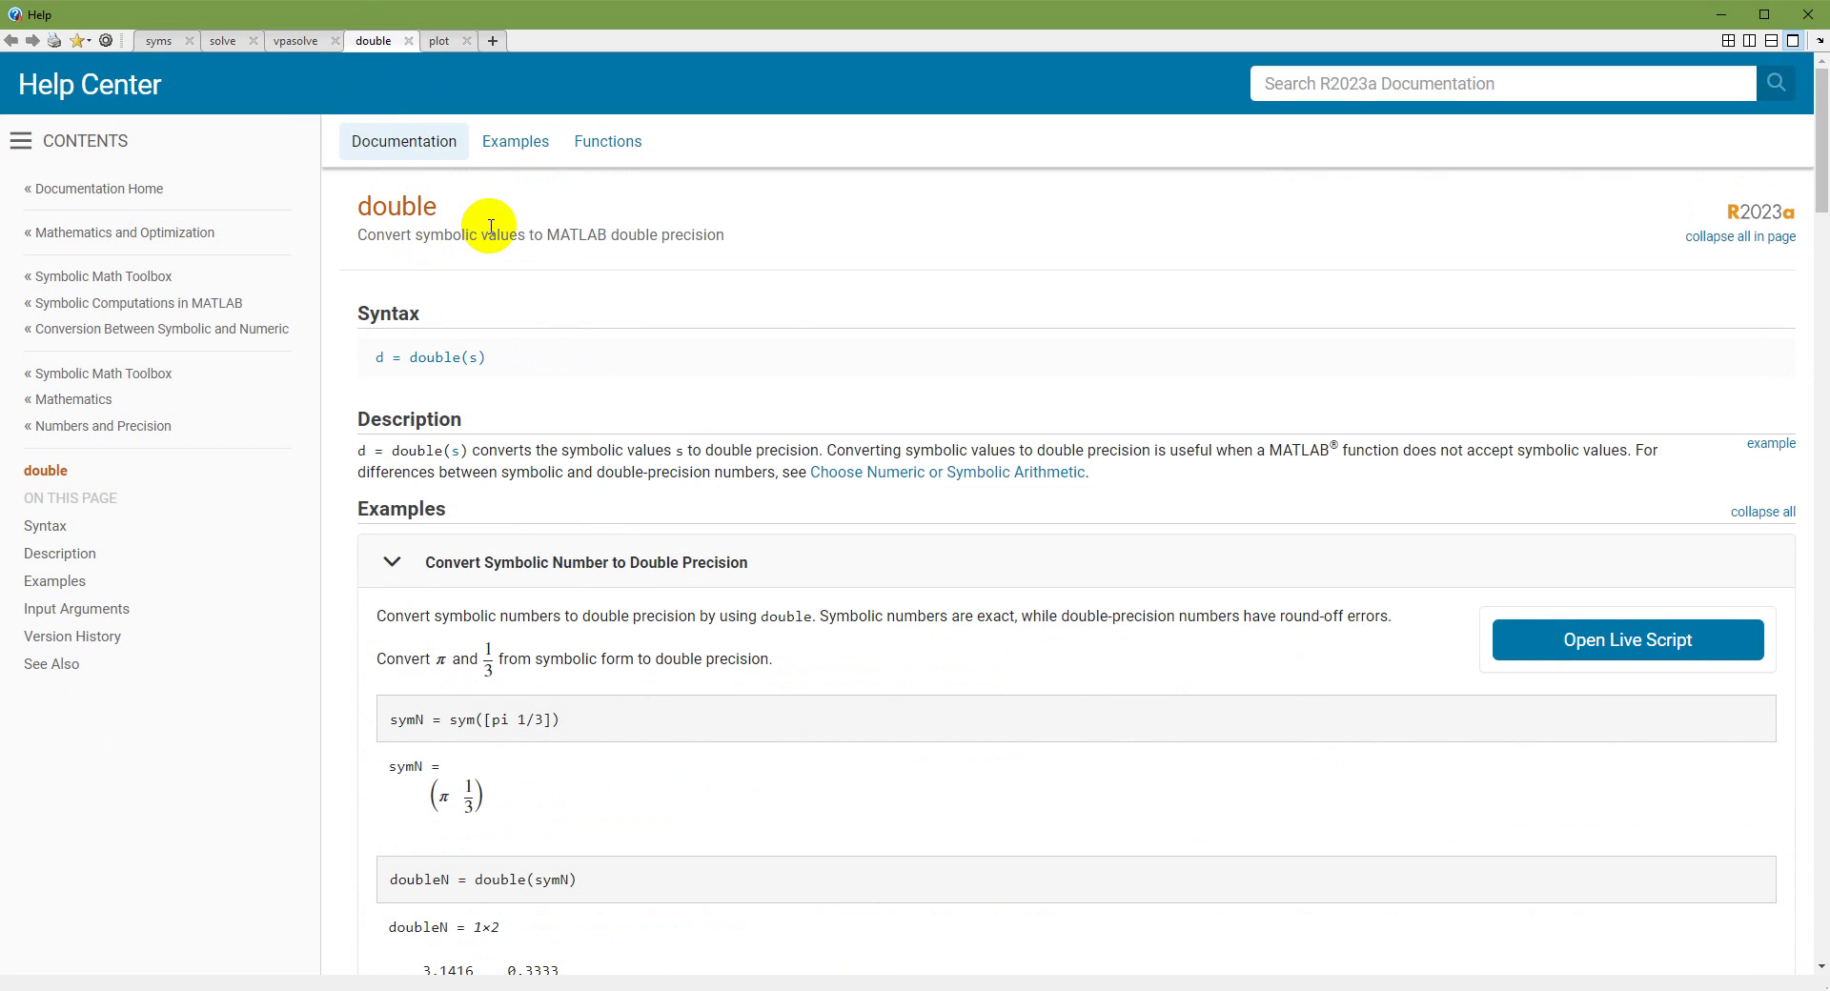
pyautogui.scroll(-2, 666, 667)
pyautogui.scroll(2, 666, 604)
pyautogui.click(445, 48)
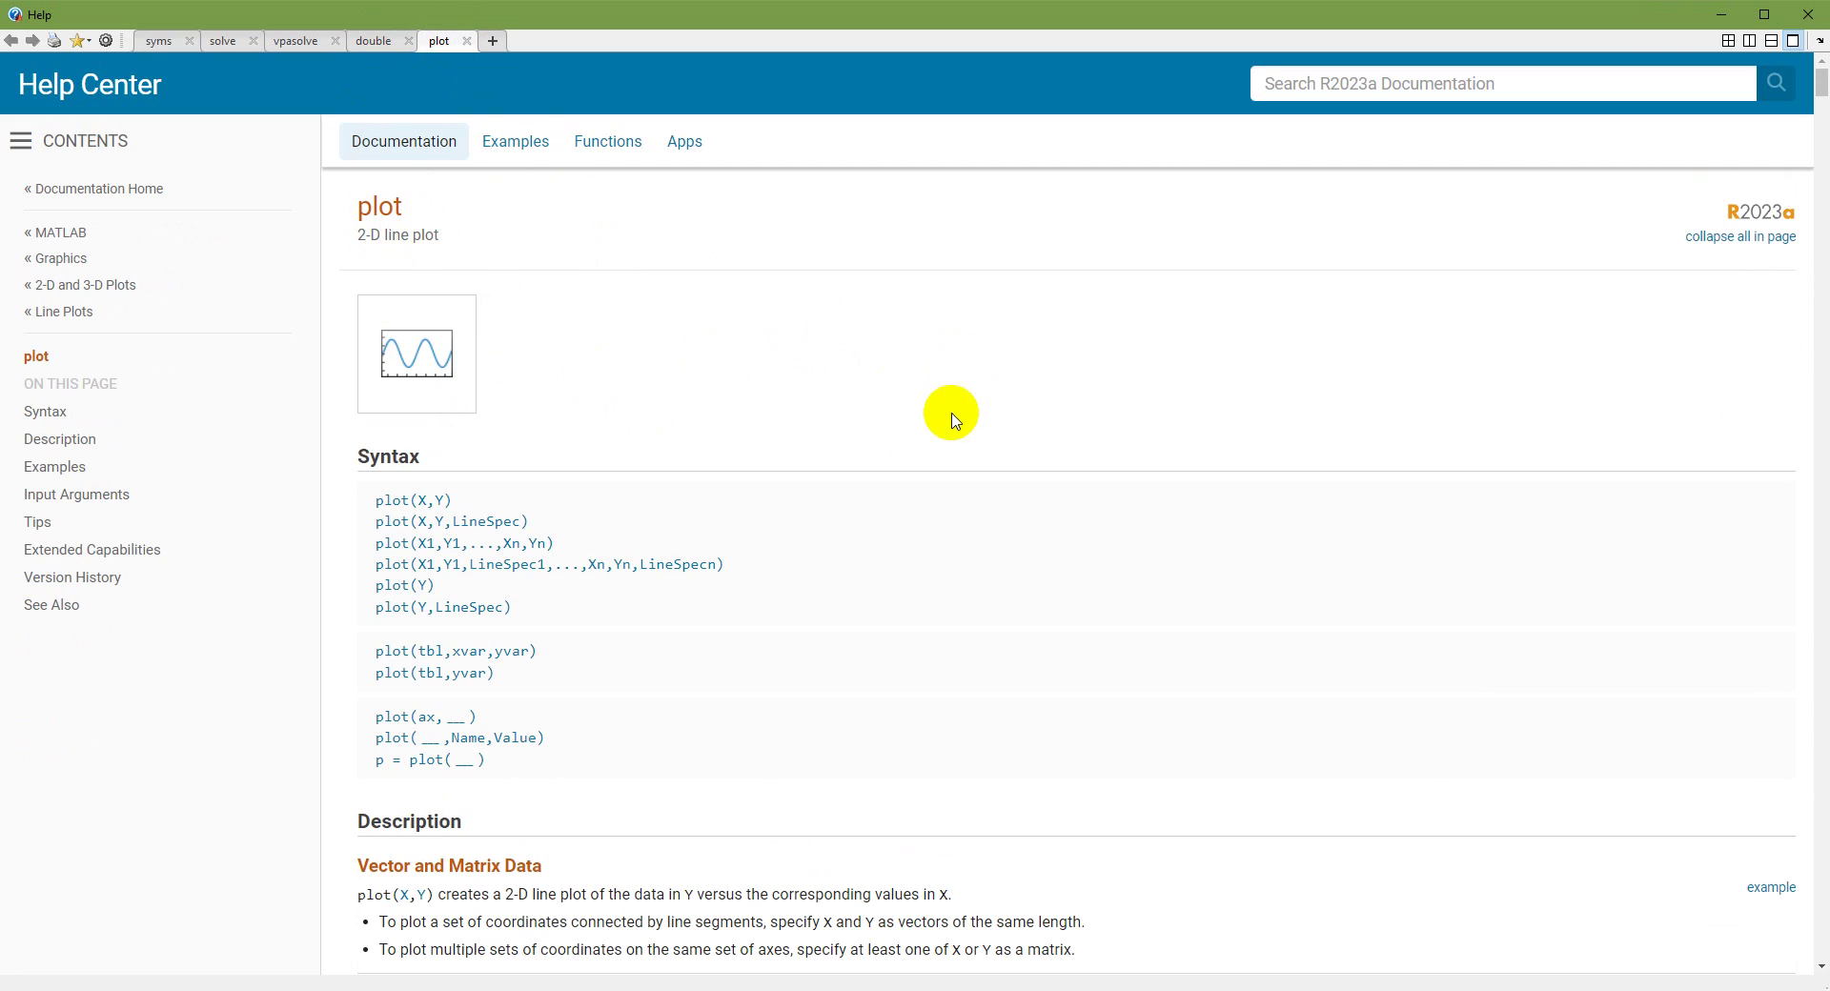
pyautogui.scroll(-15, 865, 730)
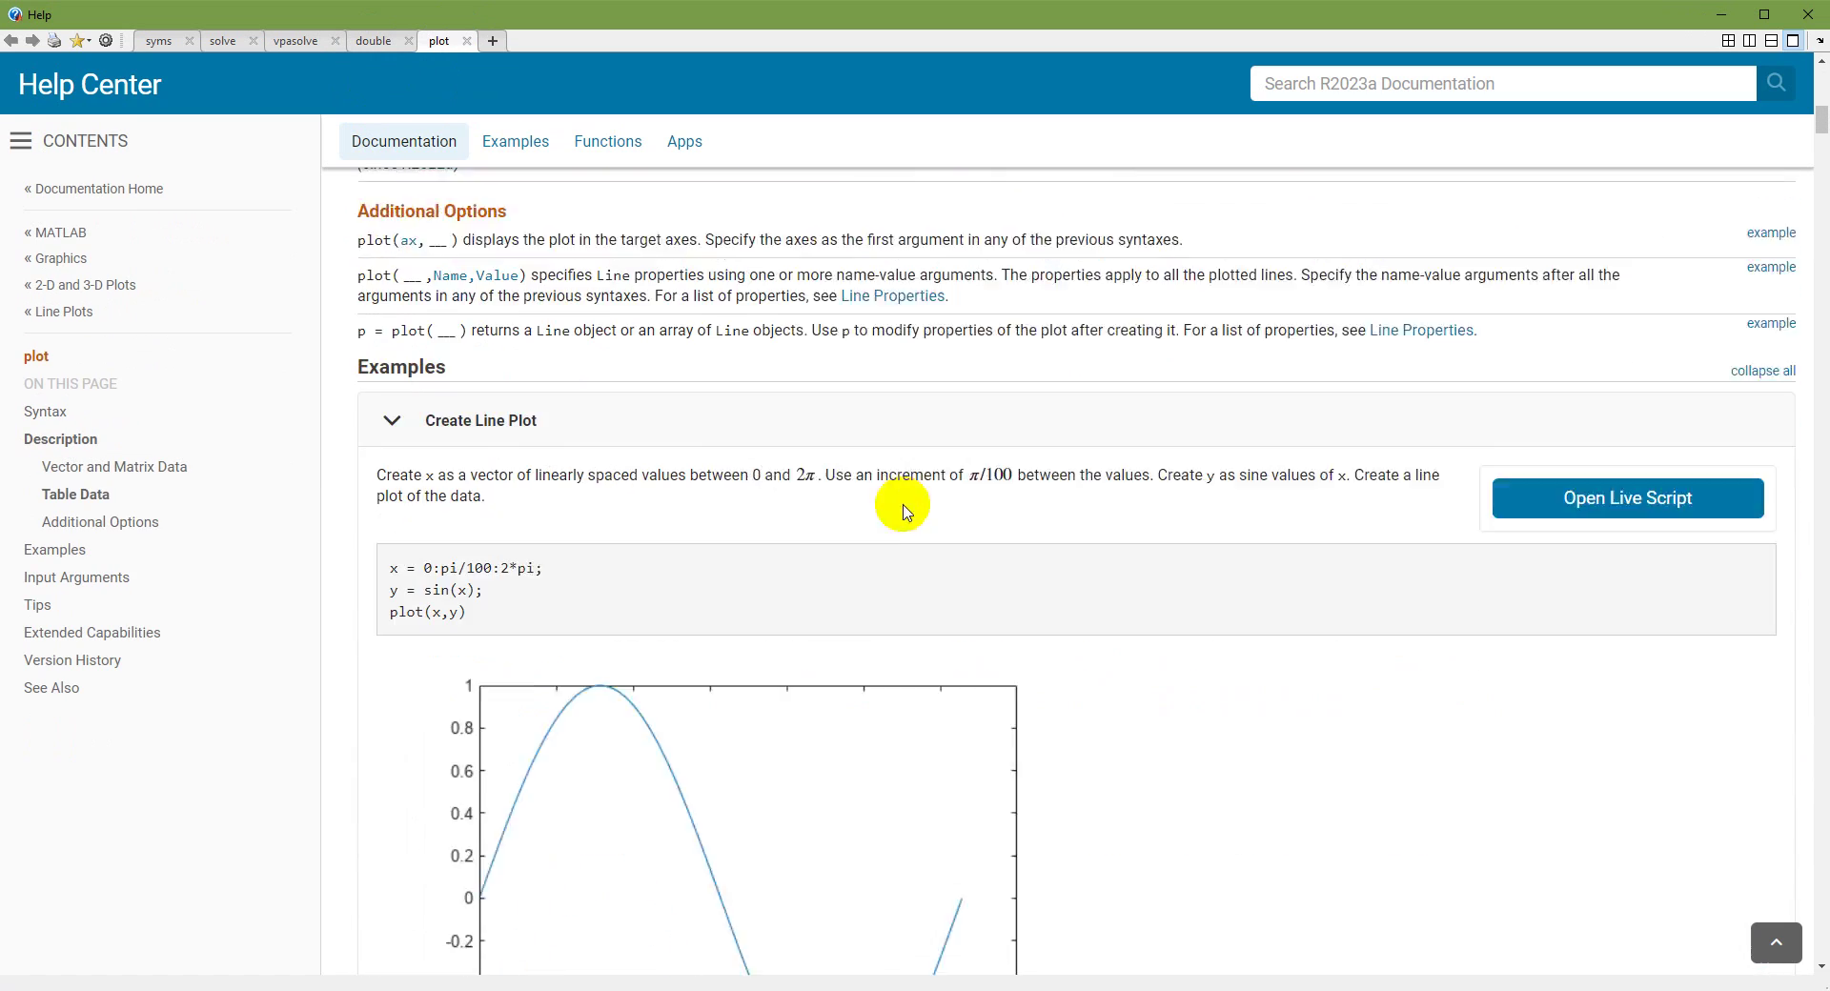
pyautogui.scroll(-20, 974, 515)
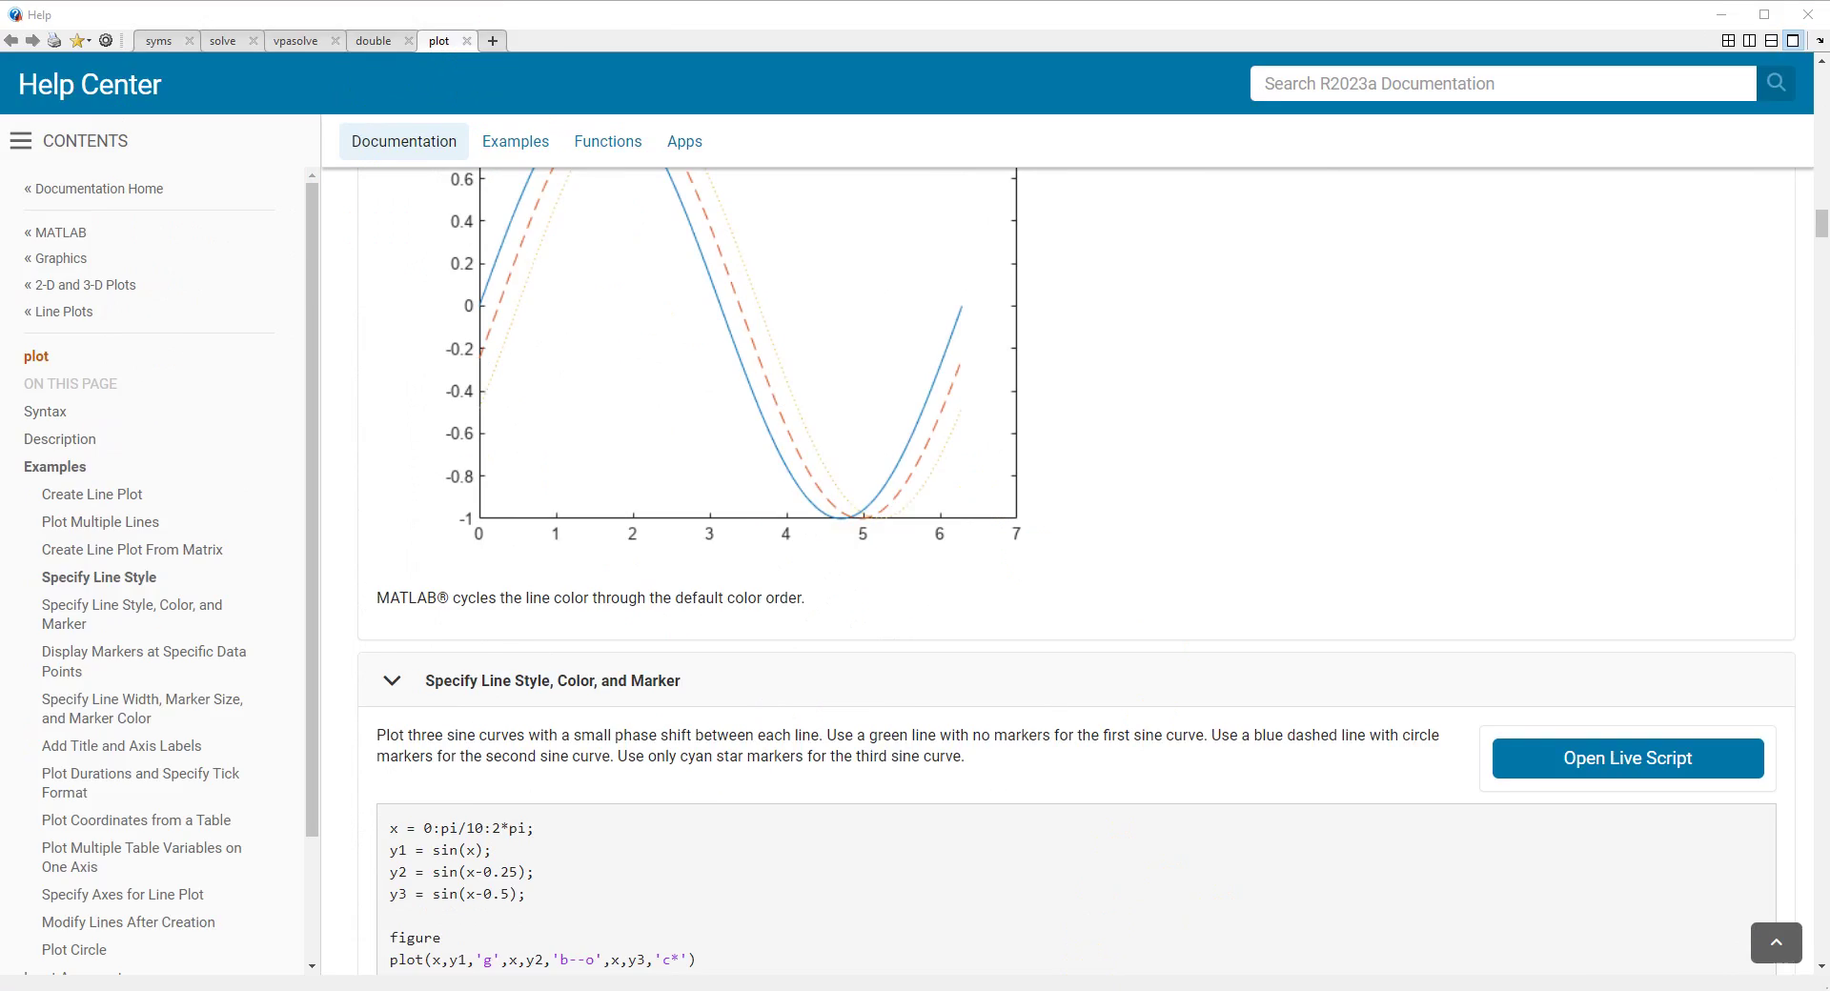
pyautogui.click(1084, 982)
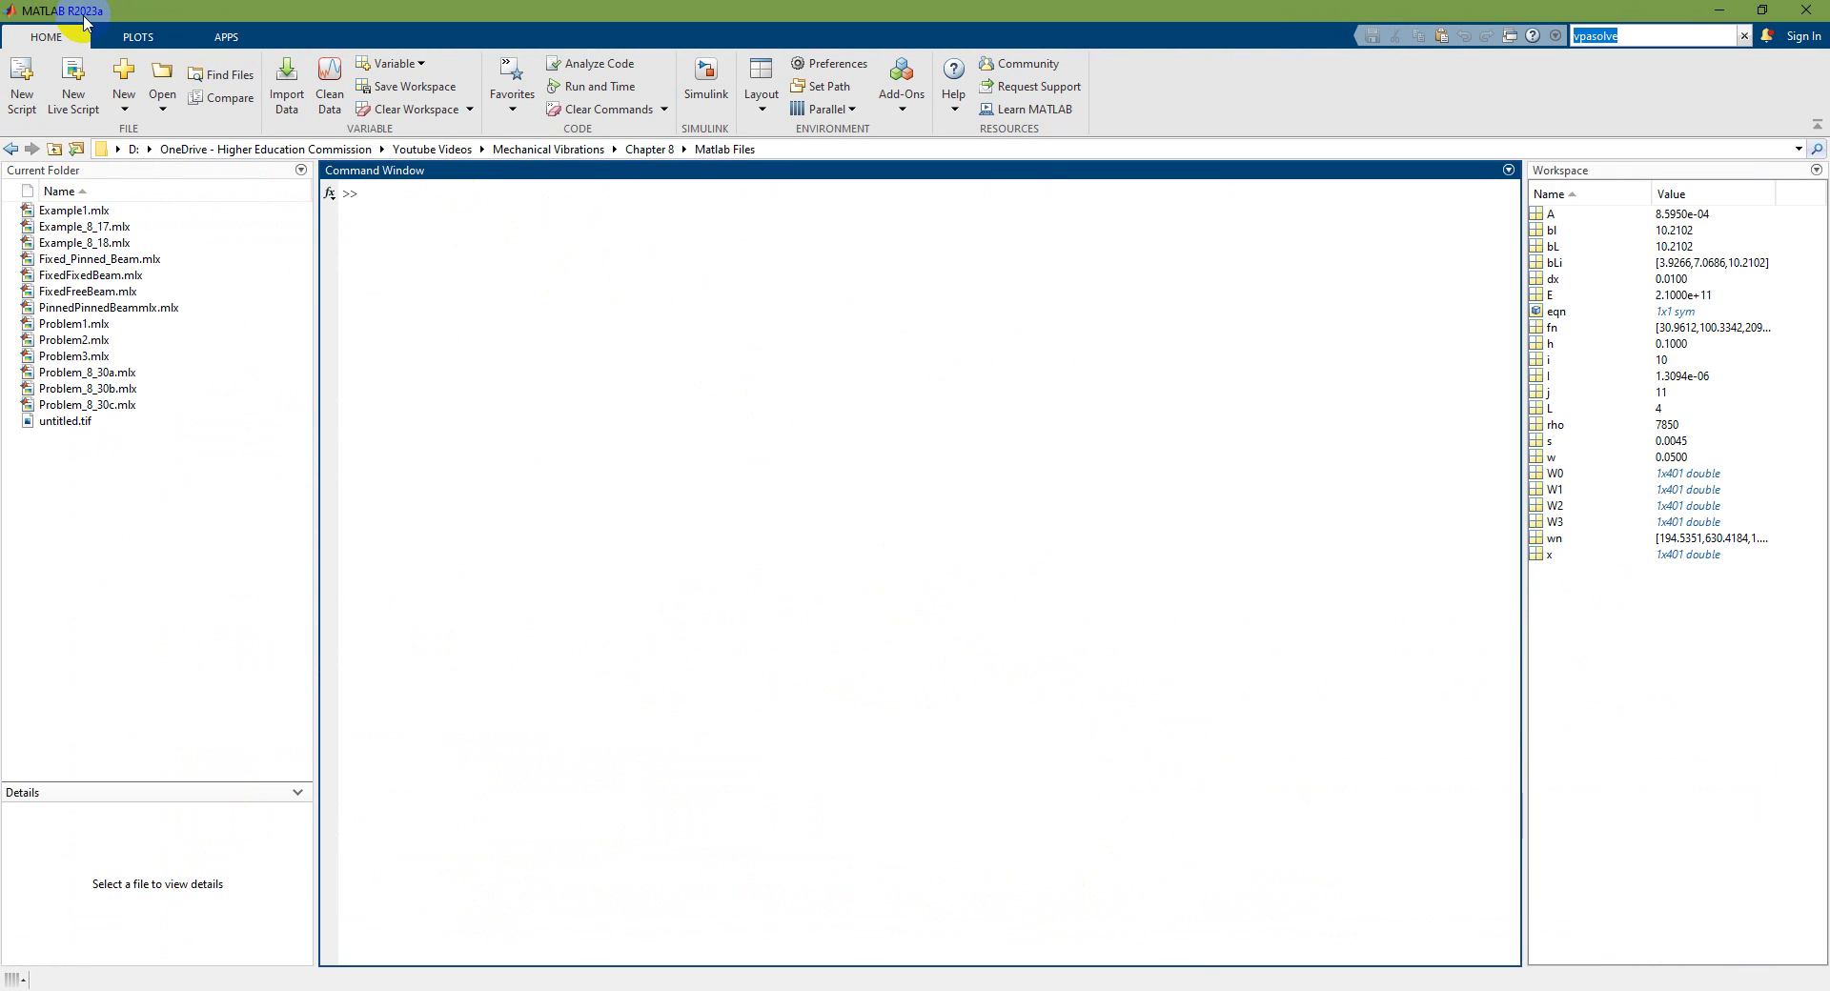
# - Reset the desktop to the Default layout and create a new untitled.mlx Live Script
pyautogui.click(762, 88)
pyautogui.click(793, 152)
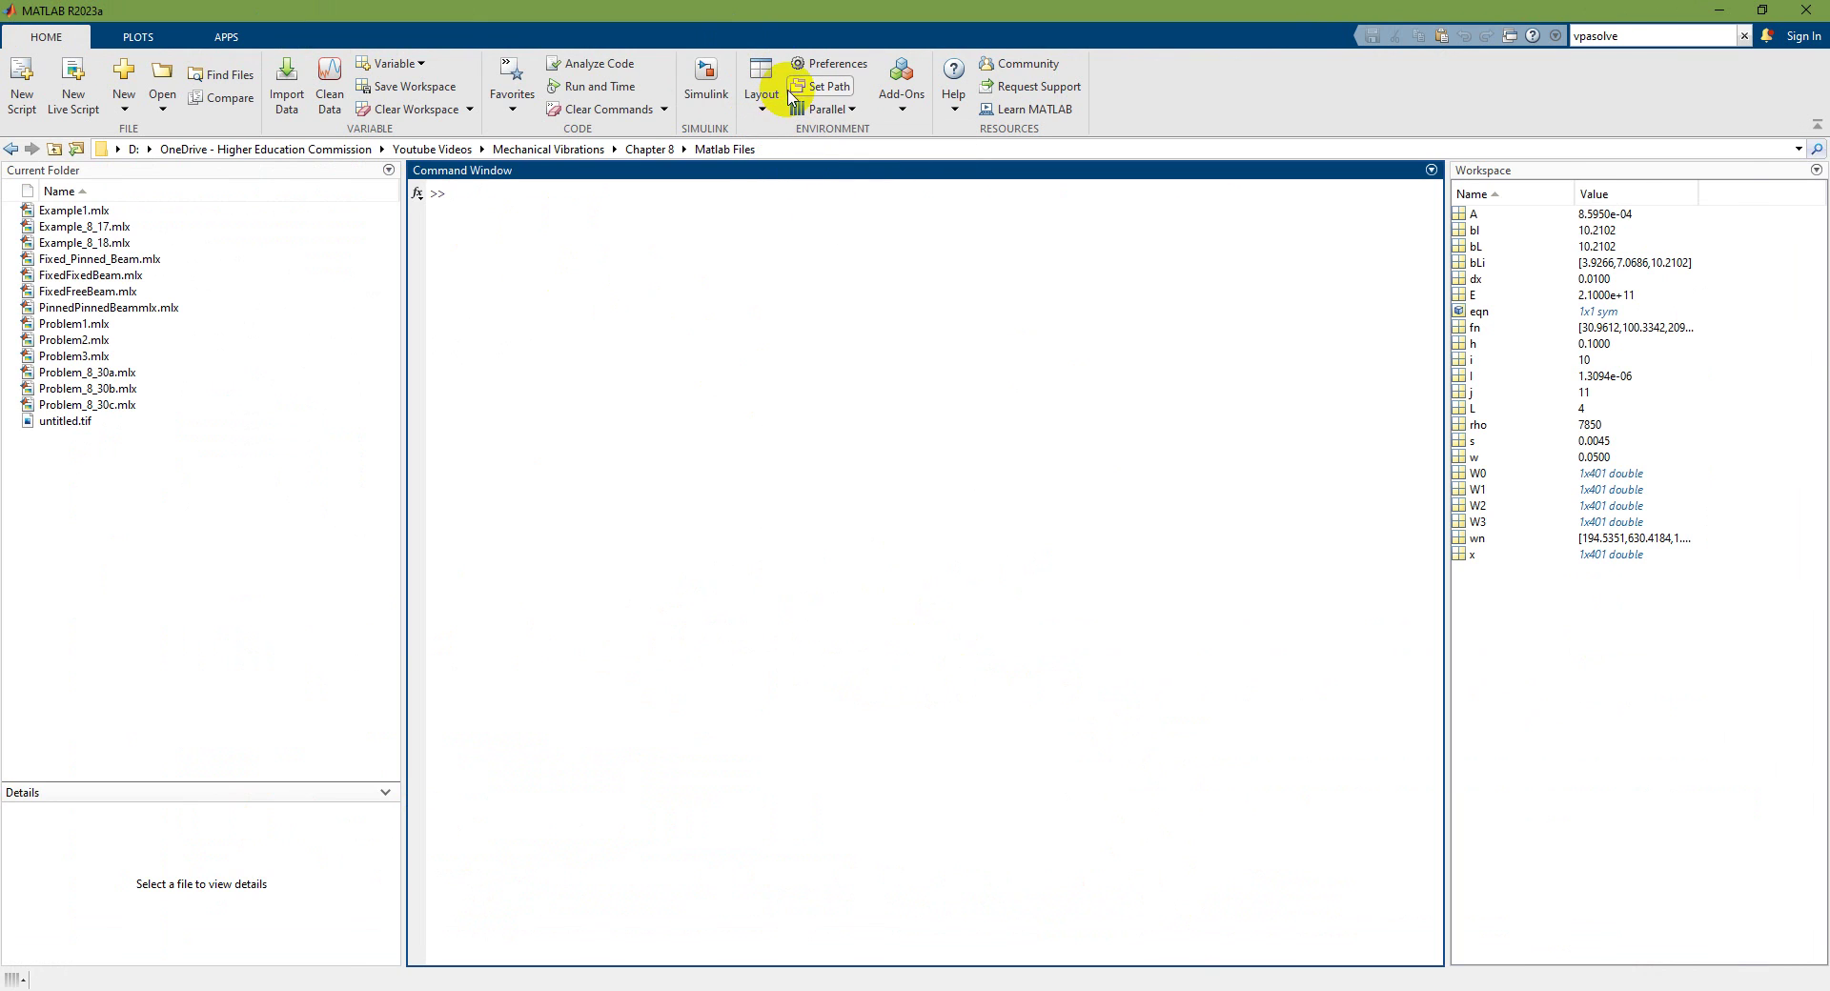
pyautogui.click(761, 103)
pyautogui.click(791, 158)
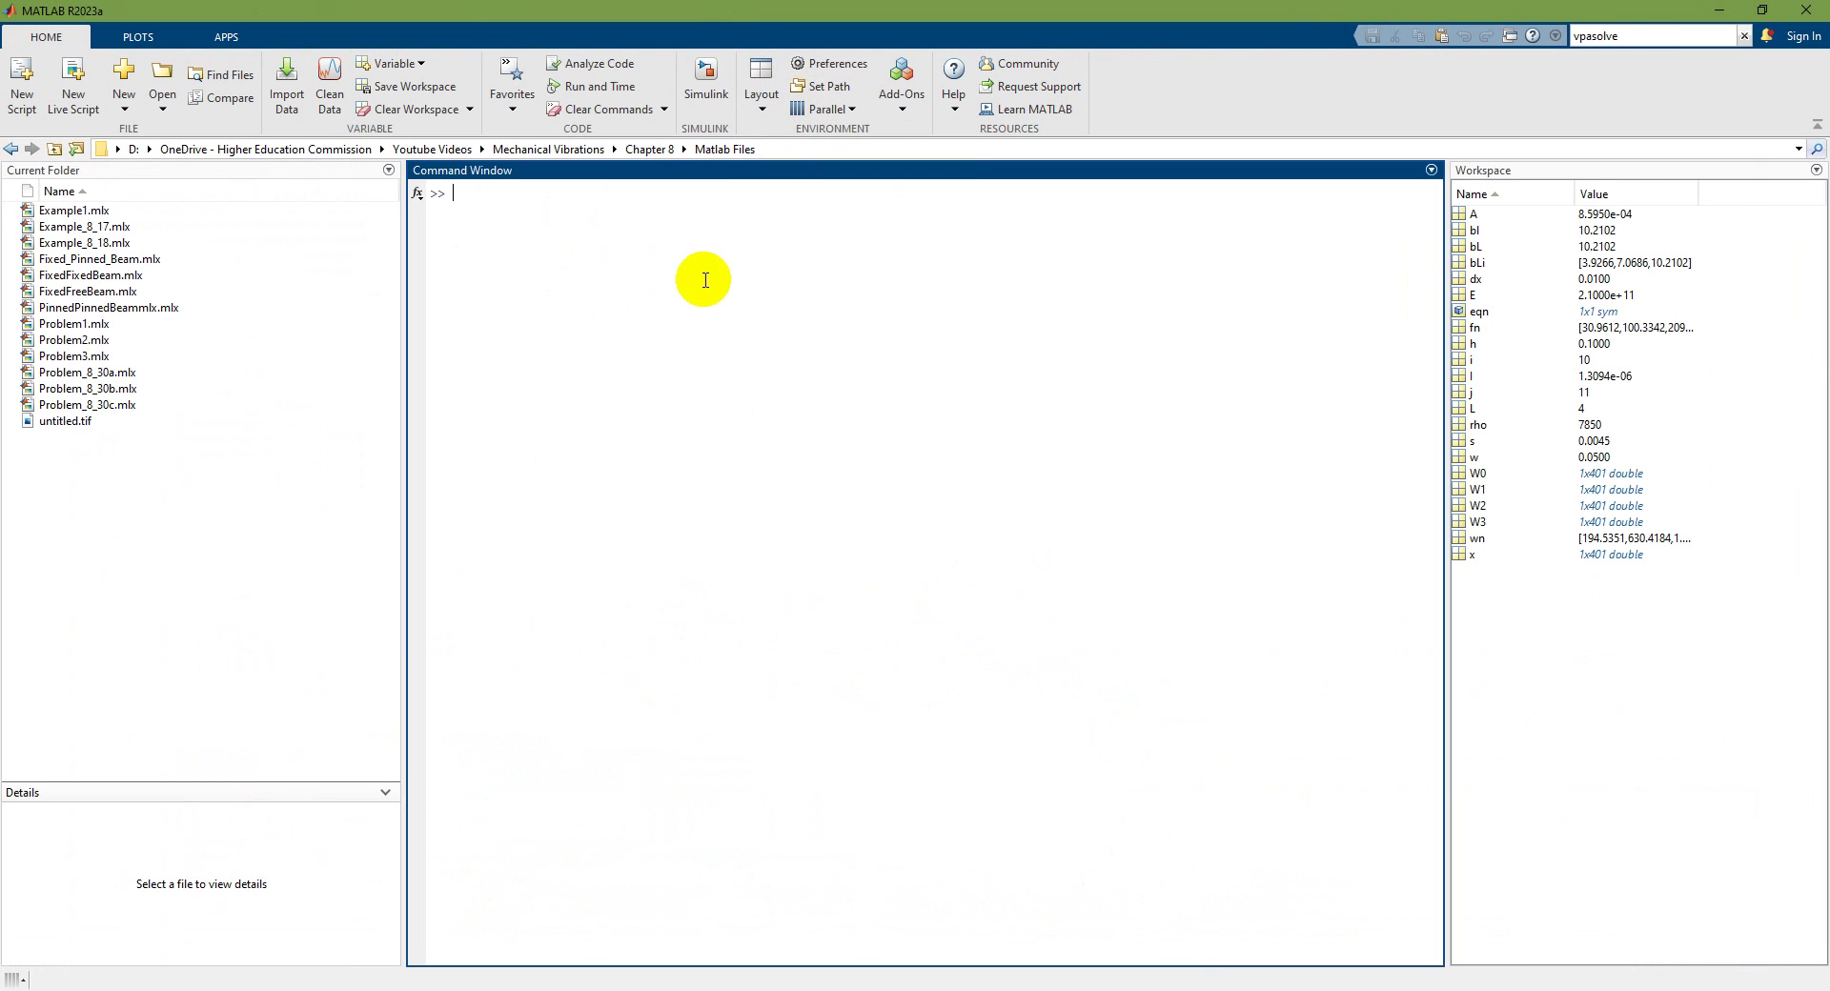
pyautogui.click(74, 95)
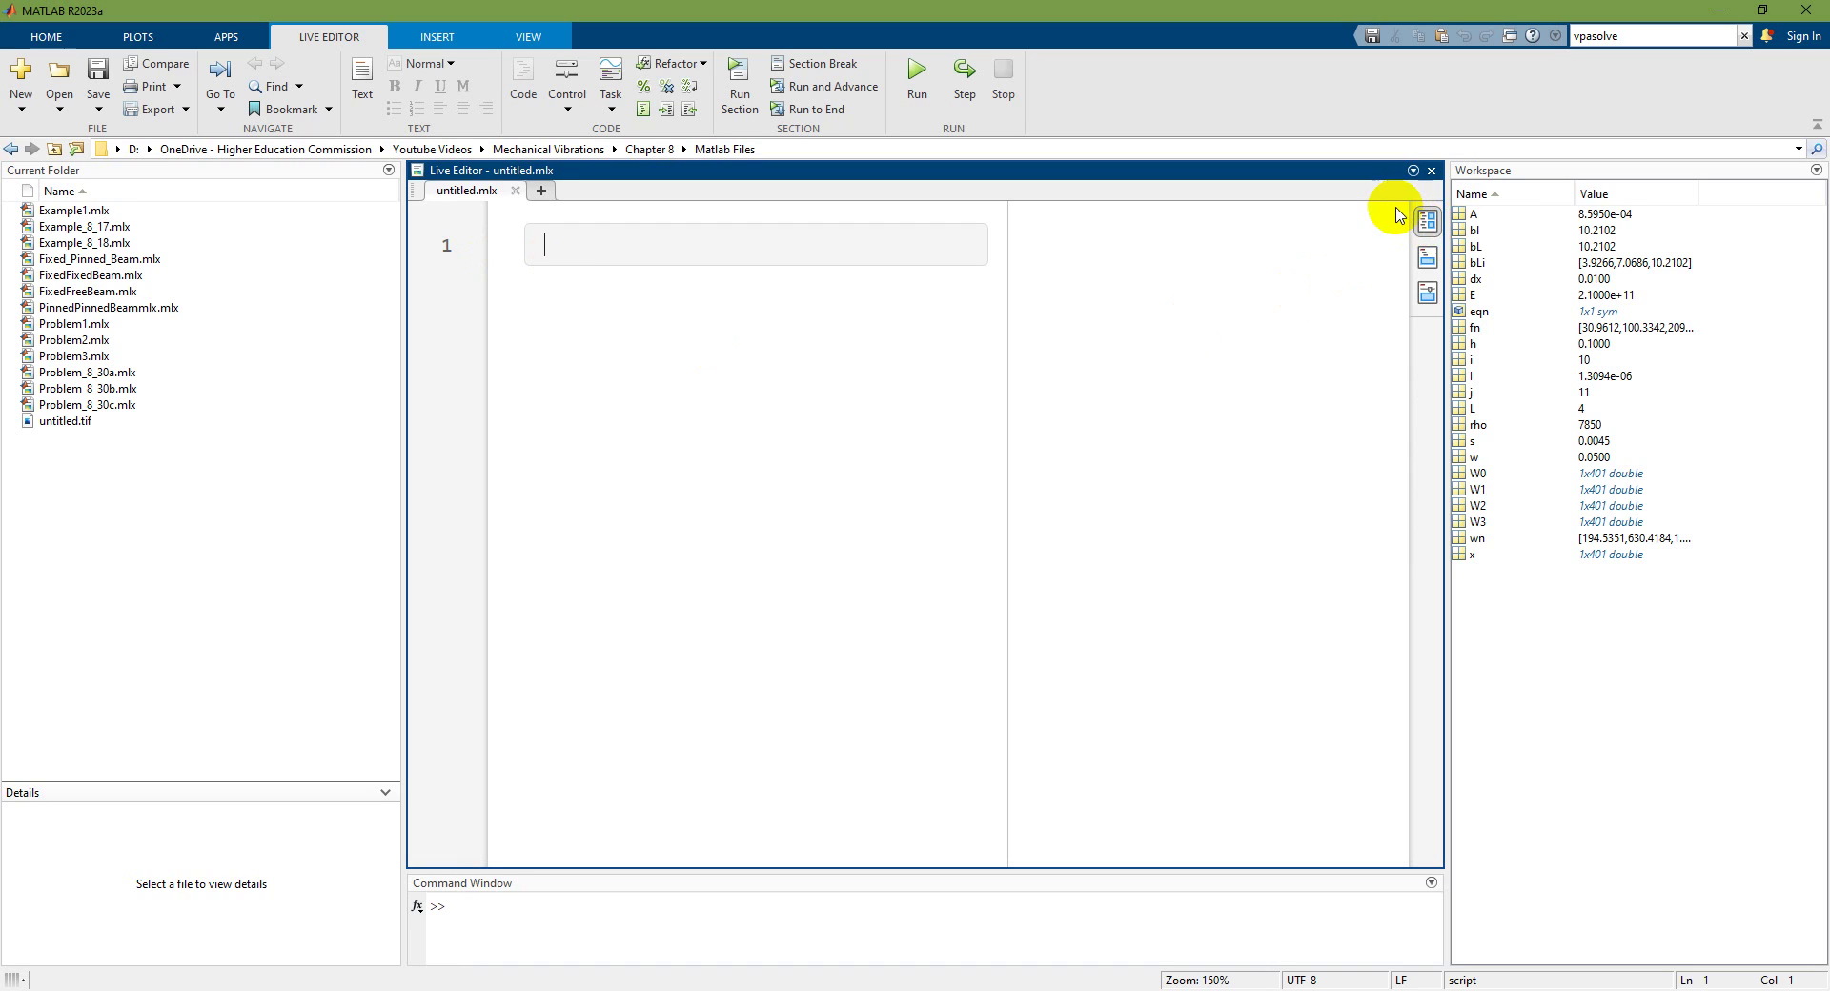
# - Try the Live Script output layouts and settle on showing output inline
pyautogui.click(1426, 259)
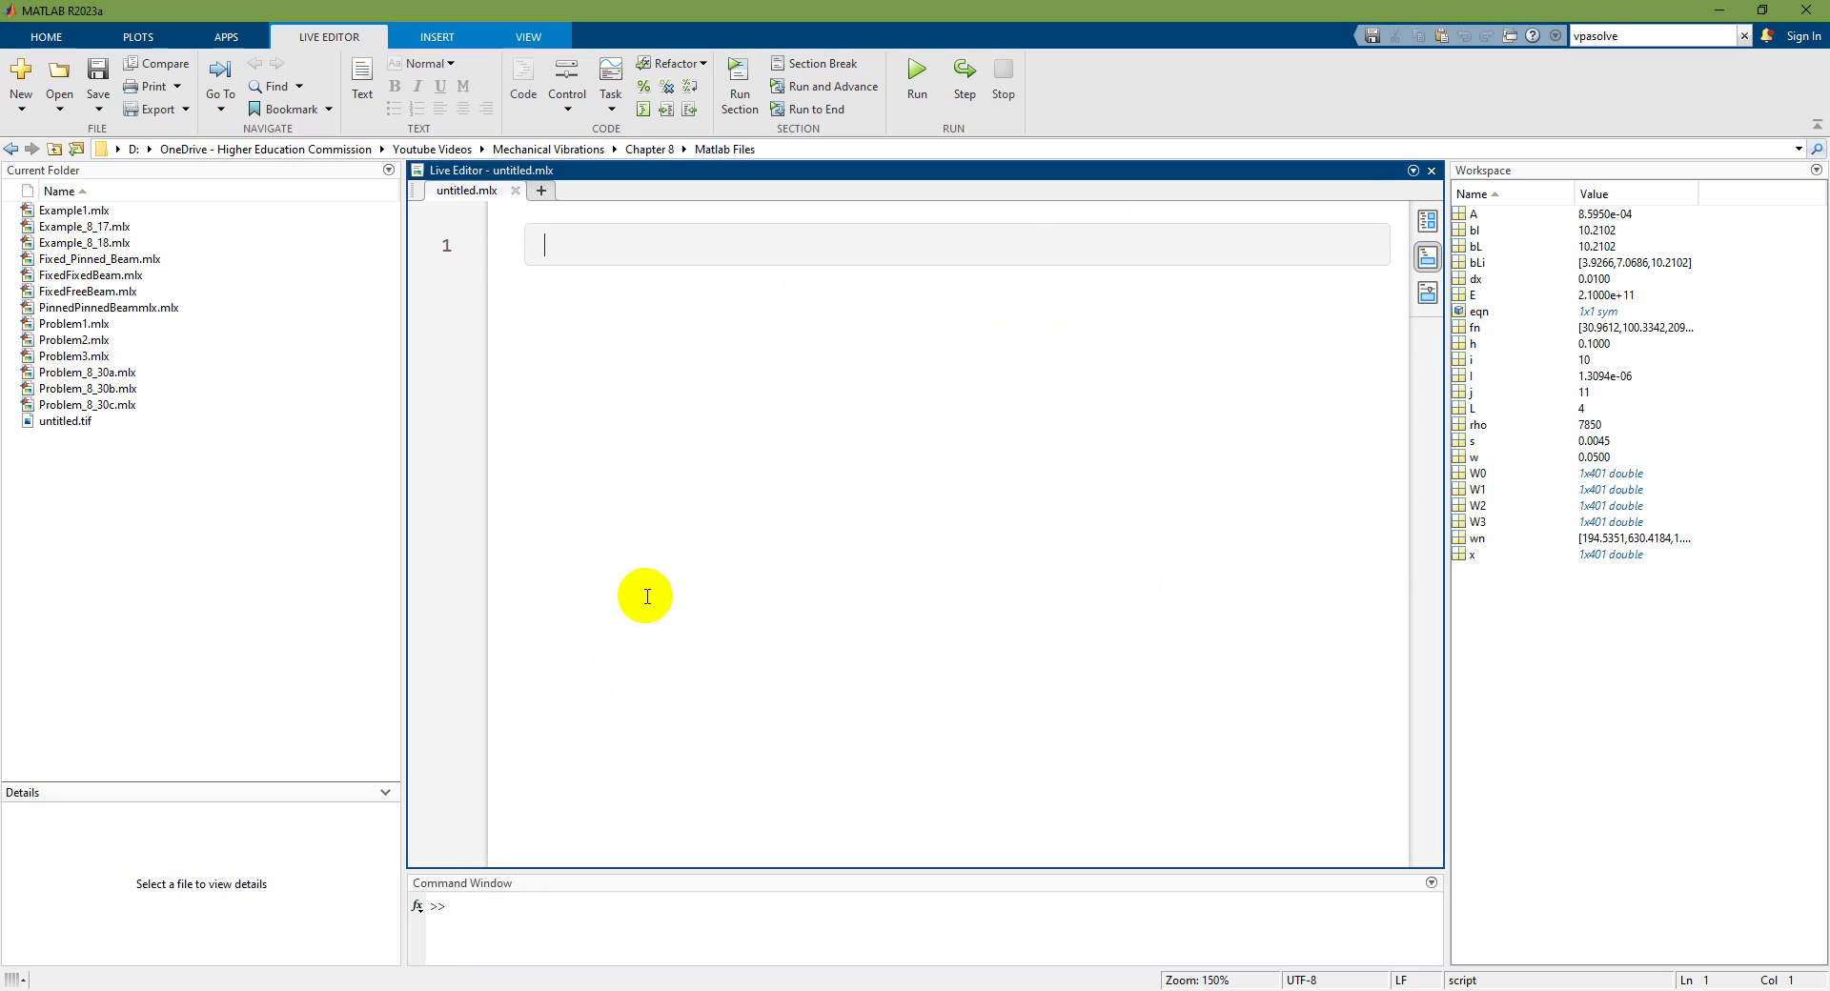
pyautogui.click(1427, 293)
pyautogui.click(1427, 222)
pyautogui.click(1426, 257)
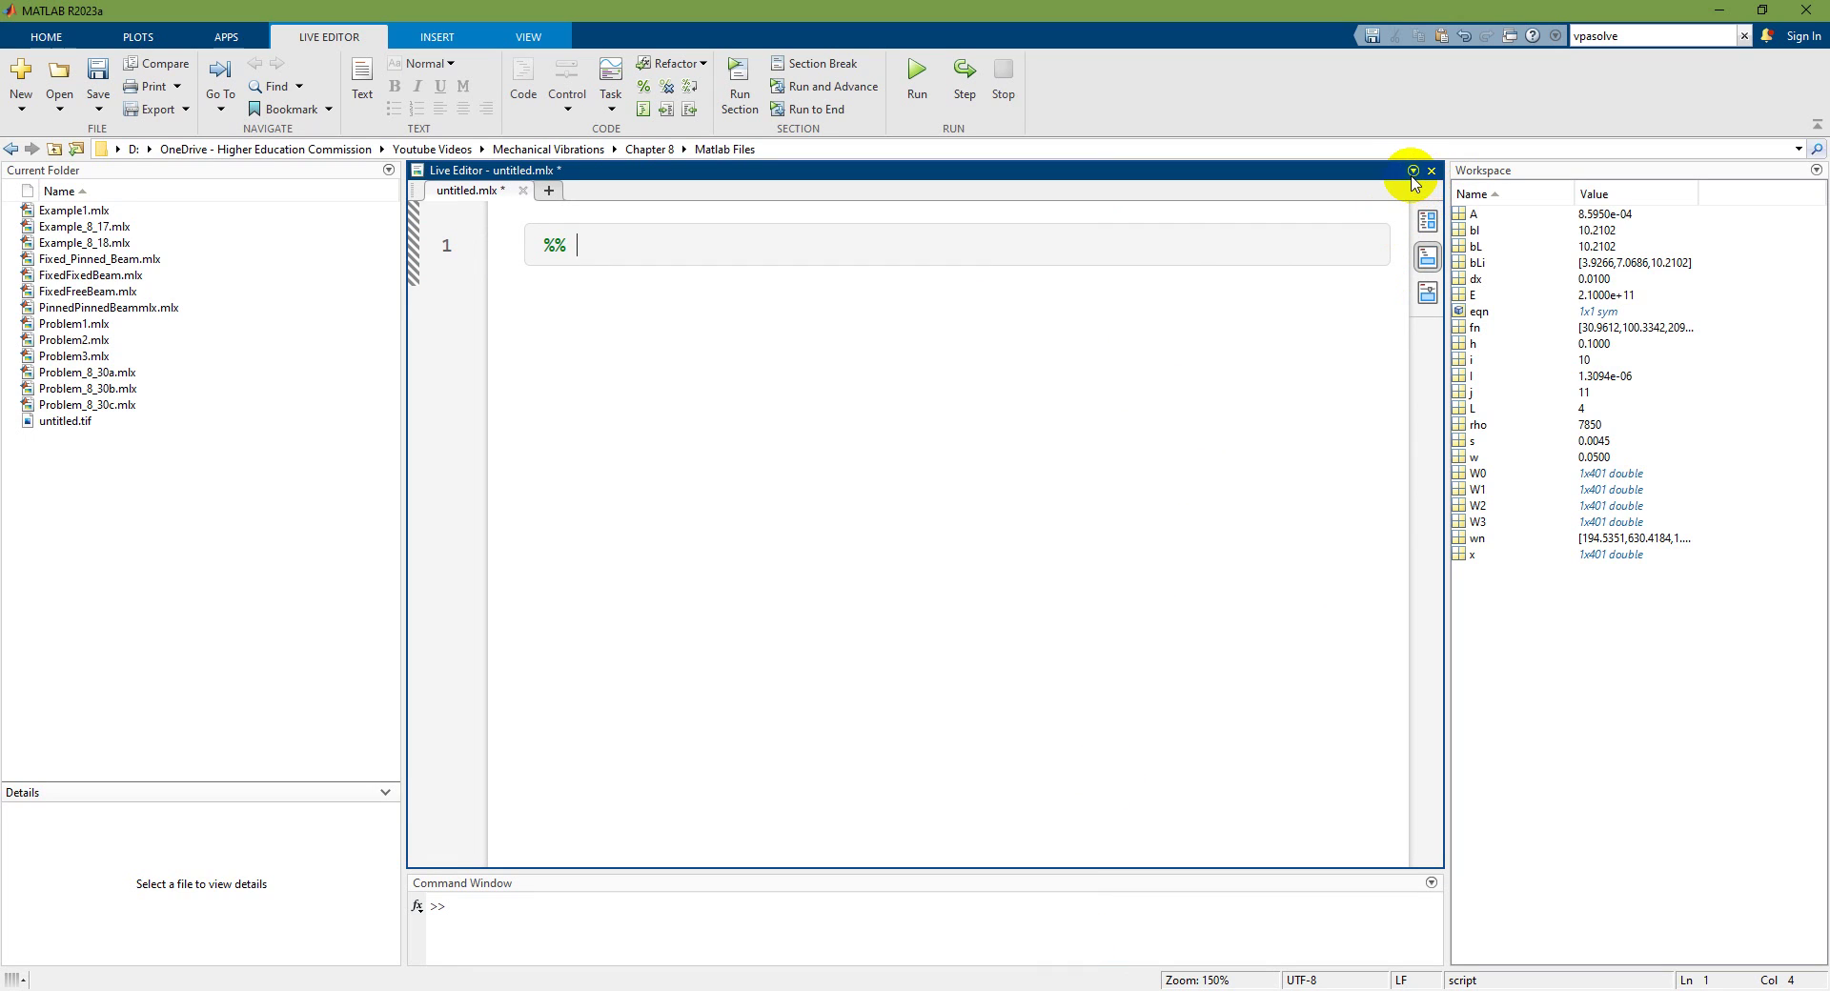
# - Maximize the Live Editor so untitled.mlx fills the whole MATLAB window
pyautogui.click(1413, 171)
pyautogui.click(1453, 188)
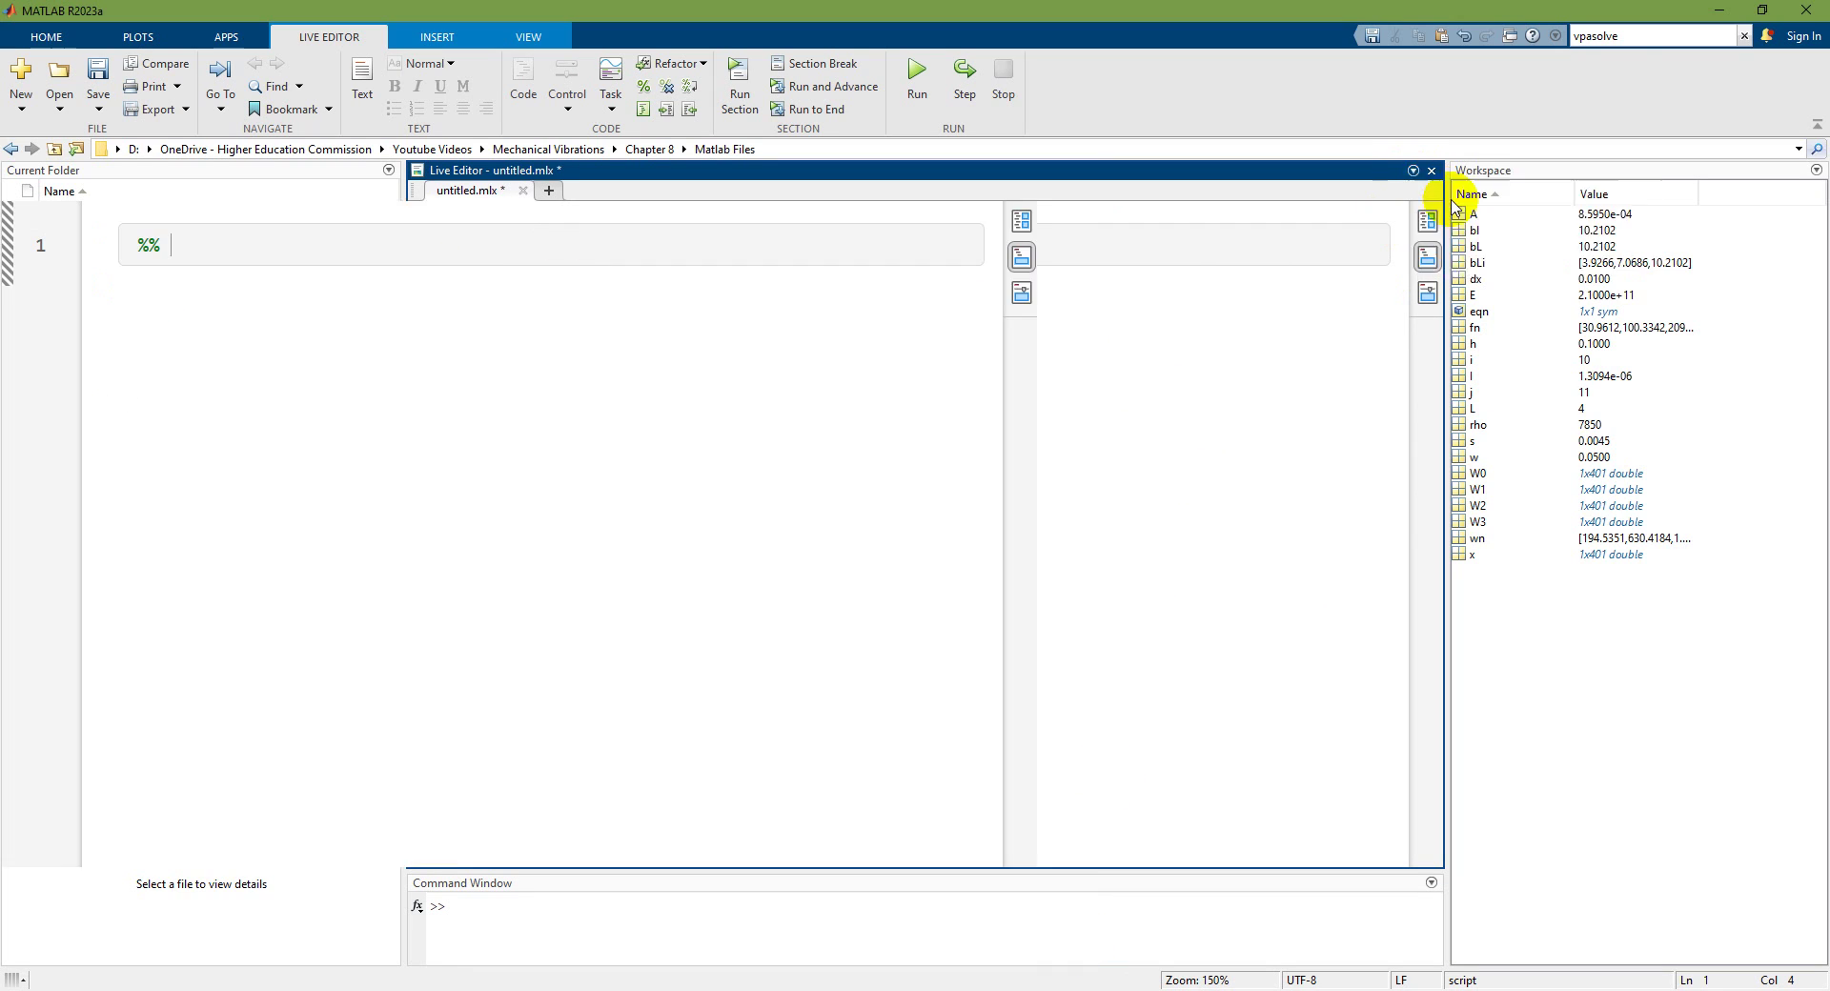
pyautogui.scroll(2, 680, 471)
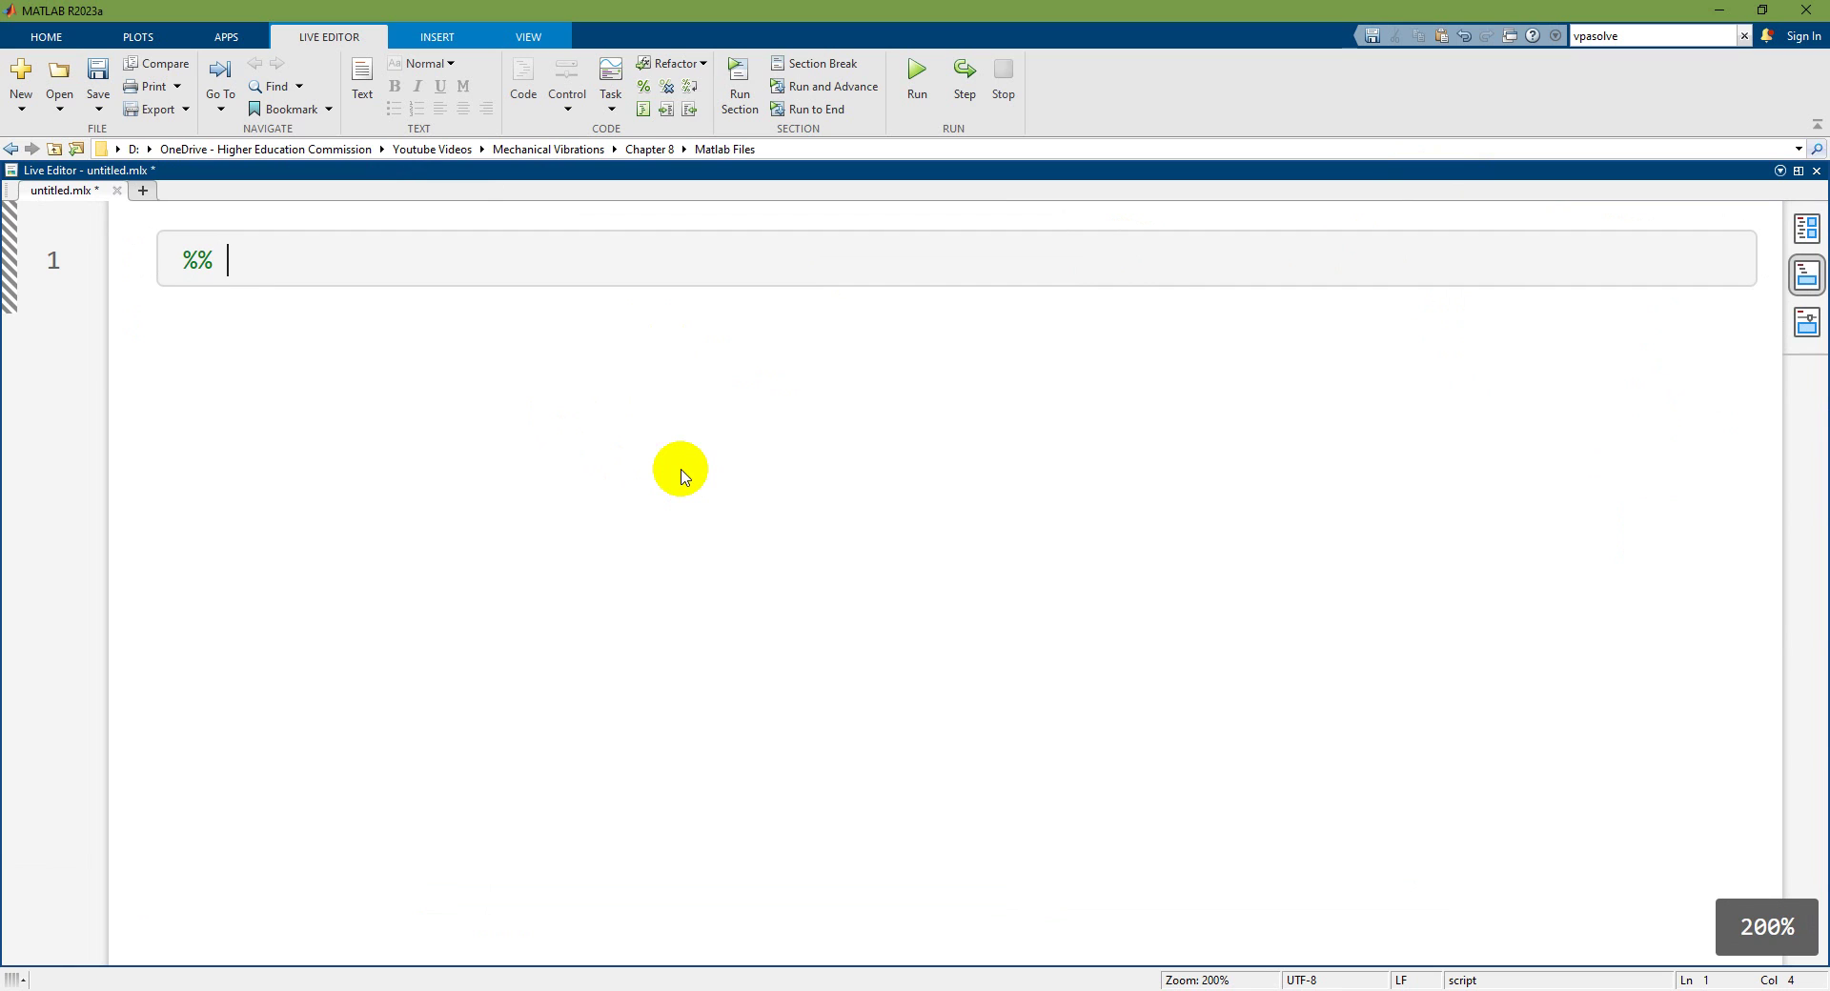